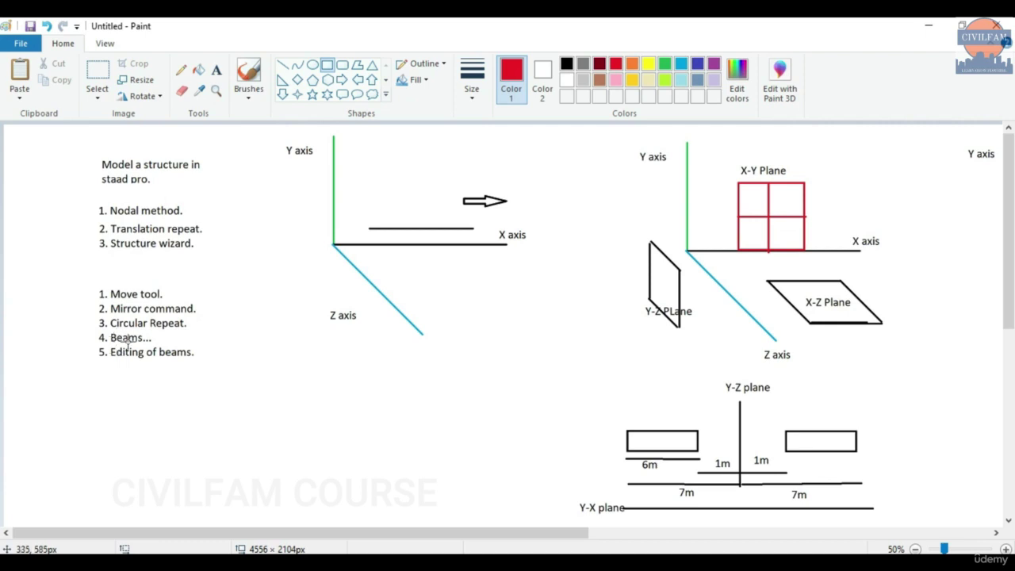
Switch to STAAD.Pro and delete all beams of the circular frame together with the nodes left unattached
{"action": "left_click", "coordinate": [929, 26]}
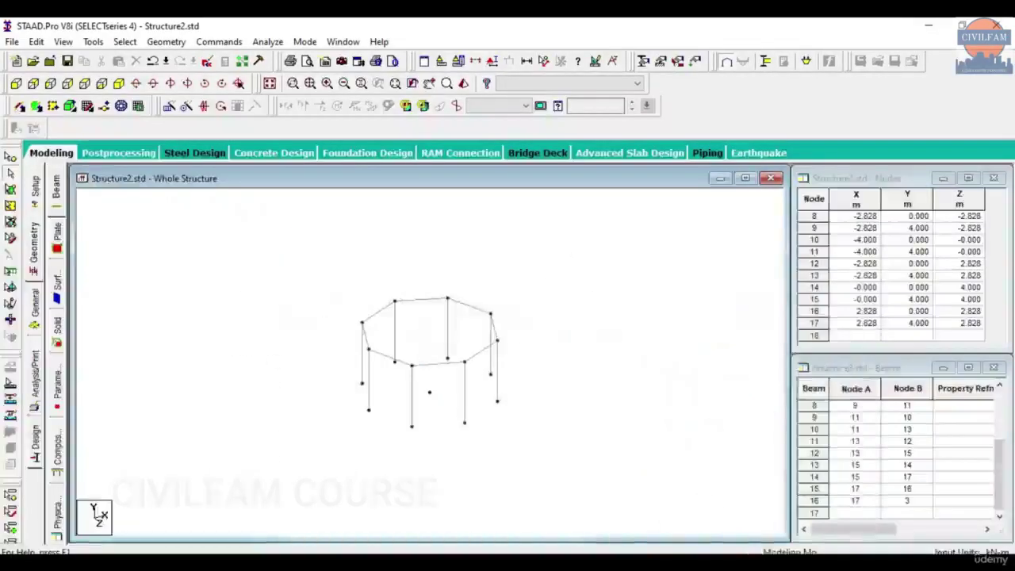
{"action": "key", "text": "ctrl+a"}
{"action": "key", "text": "Delete"}
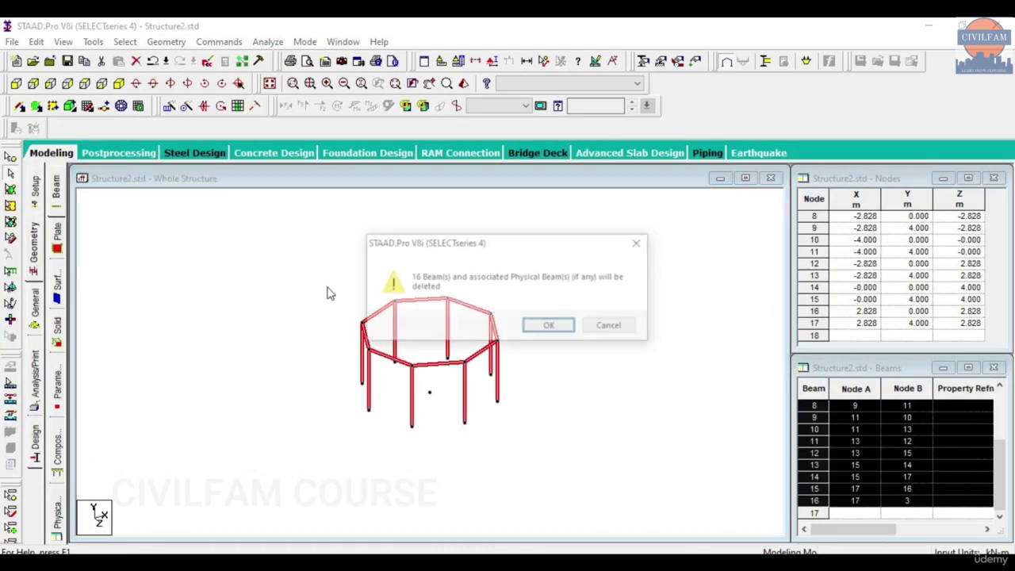
{"action": "left_click", "coordinate": [550, 327]}
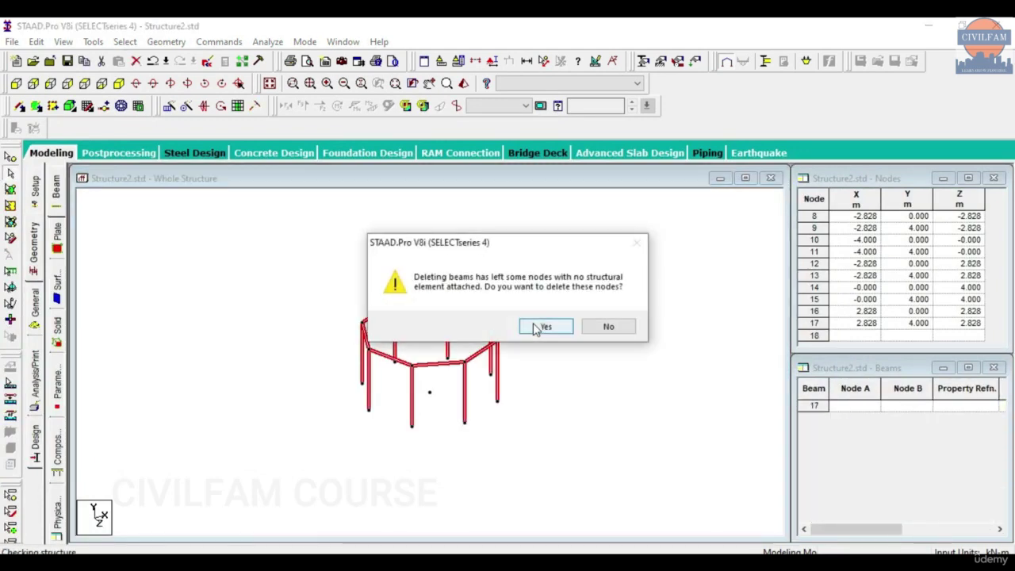
{"action": "left_click", "coordinate": [538, 327]}
{"action": "left_click", "coordinate": [917, 217]}
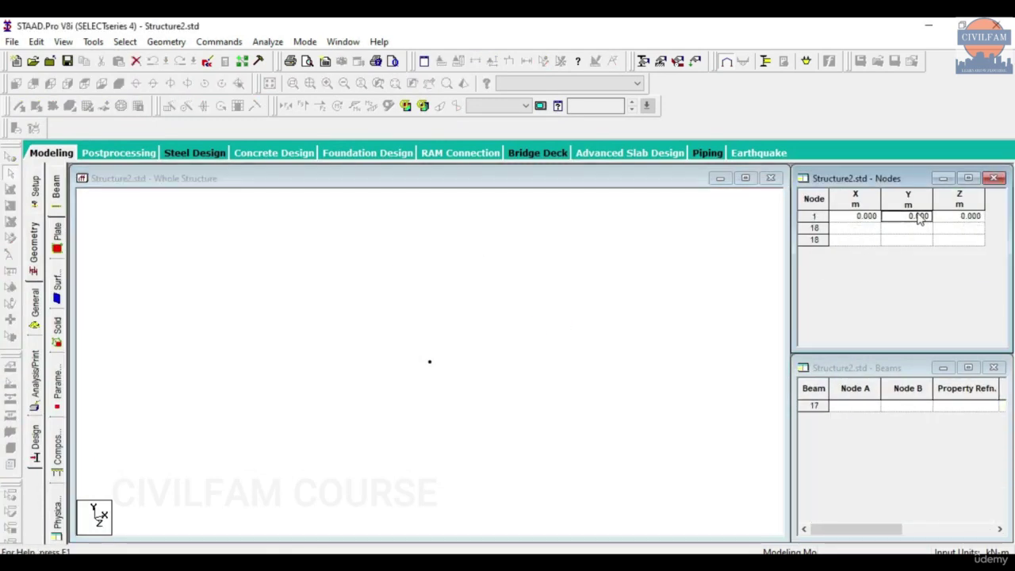
{"action": "left_click", "coordinate": [964, 219]}
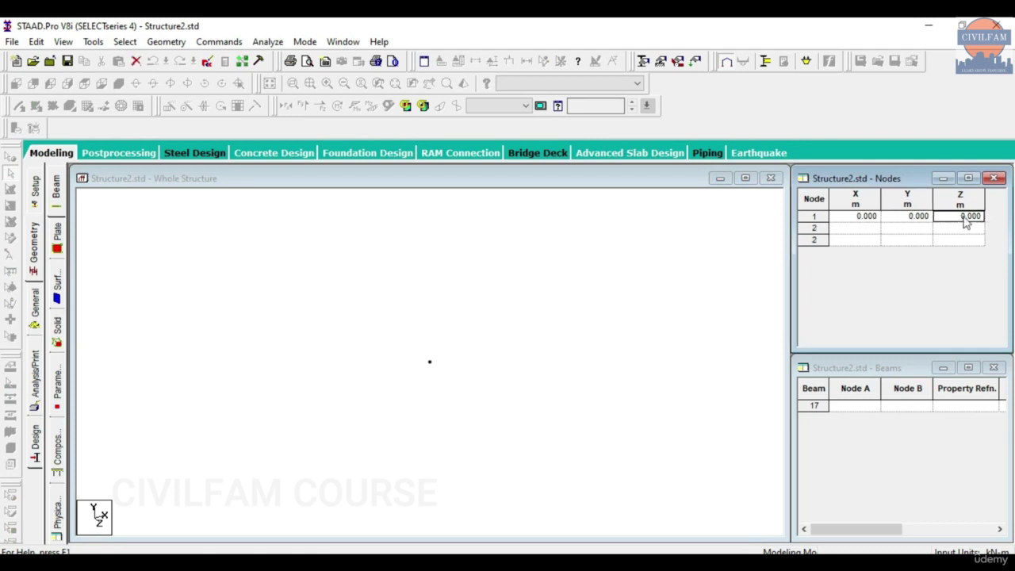
{"action": "left_click", "coordinate": [861, 229]}
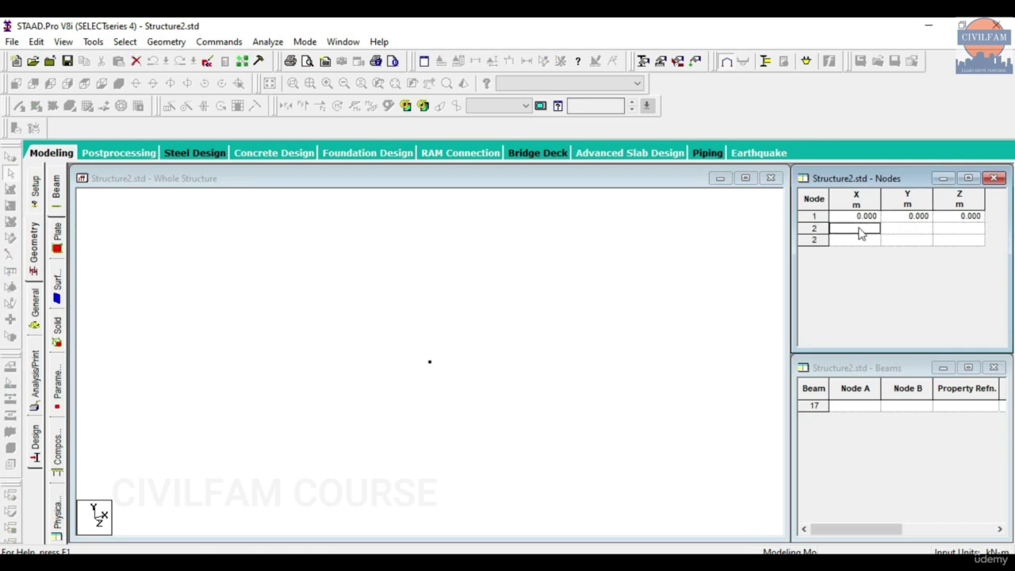
{"action": "left_click", "coordinate": [664, 306]}
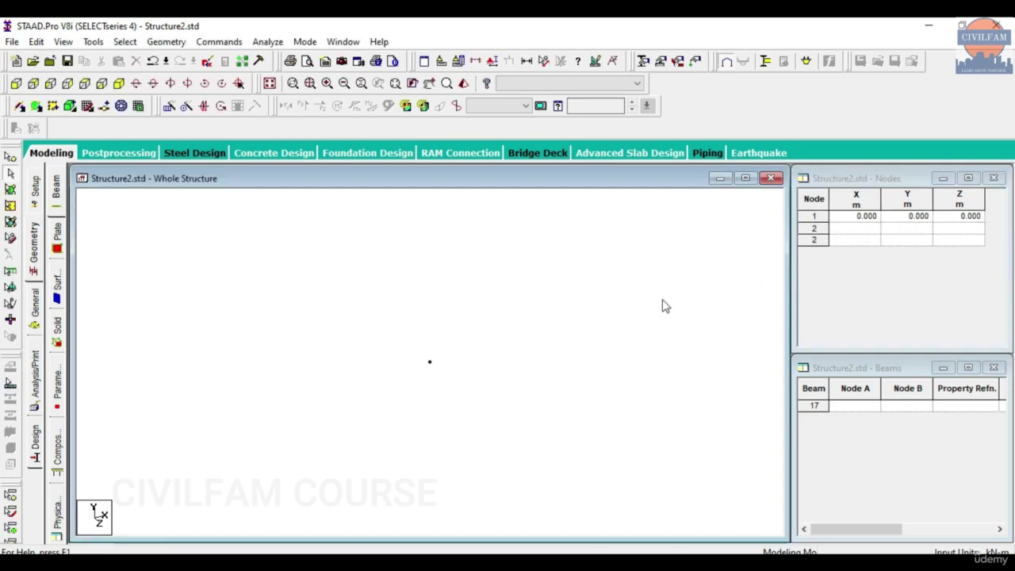
{"action": "left_click", "coordinate": [835, 227]}
{"action": "left_click", "coordinate": [766, 282]}
Delete the remaining node at the origin and undo that deletion
{"action": "left_click", "coordinate": [10, 156]}
{"action": "left_click_drag", "start_coordinate": [404, 321], "coordinate": [484, 448]}
{"action": "key", "text": "Delete"}
{"action": "left_click", "coordinate": [560, 330]}
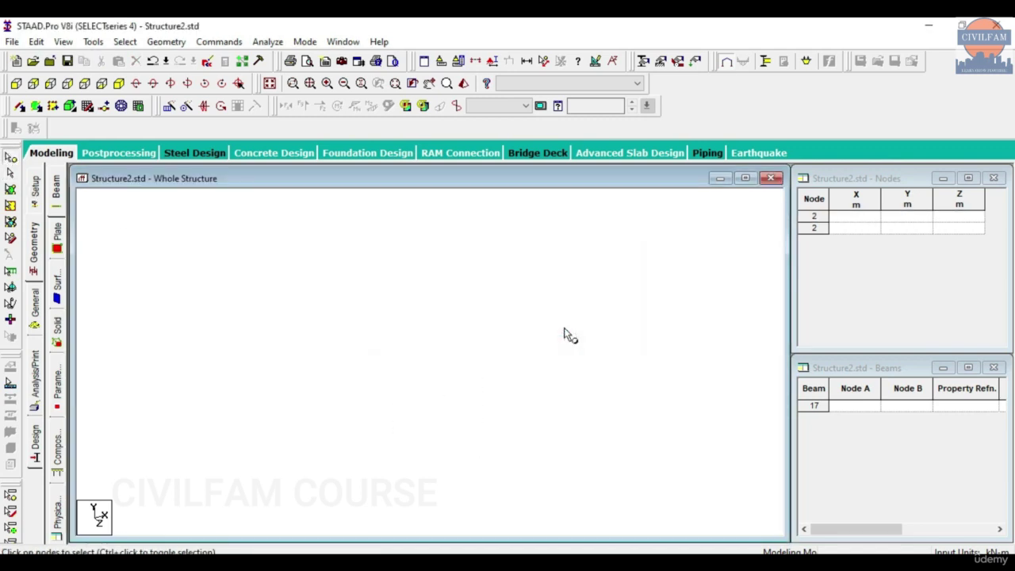
{"action": "key", "text": "ctrl+z"}
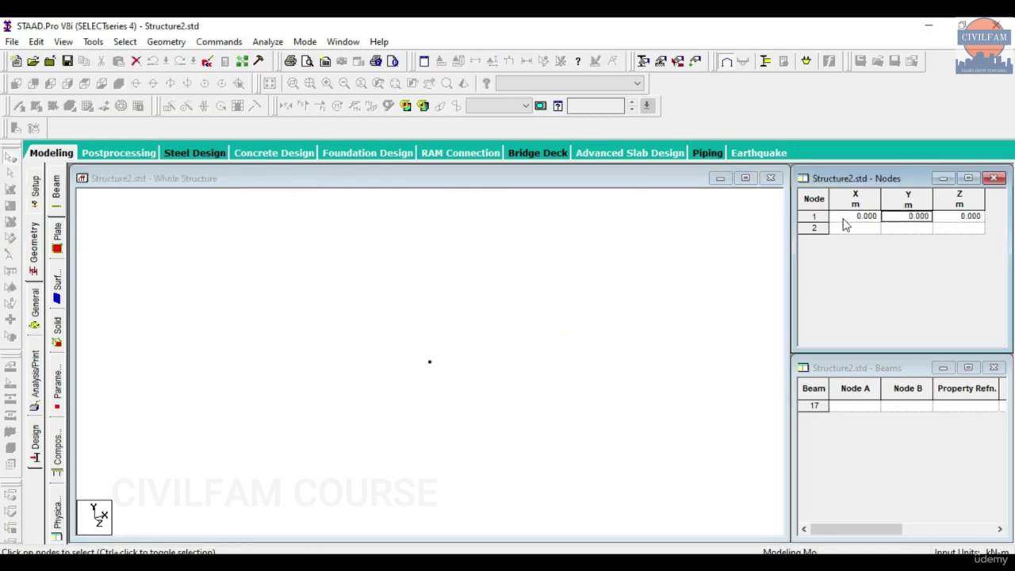
Add node 2 at X 5 m, Y 0 and Z 0 in the node table
{"action": "left_click", "coordinate": [857, 219]}
{"action": "left_click", "coordinate": [856, 229]}
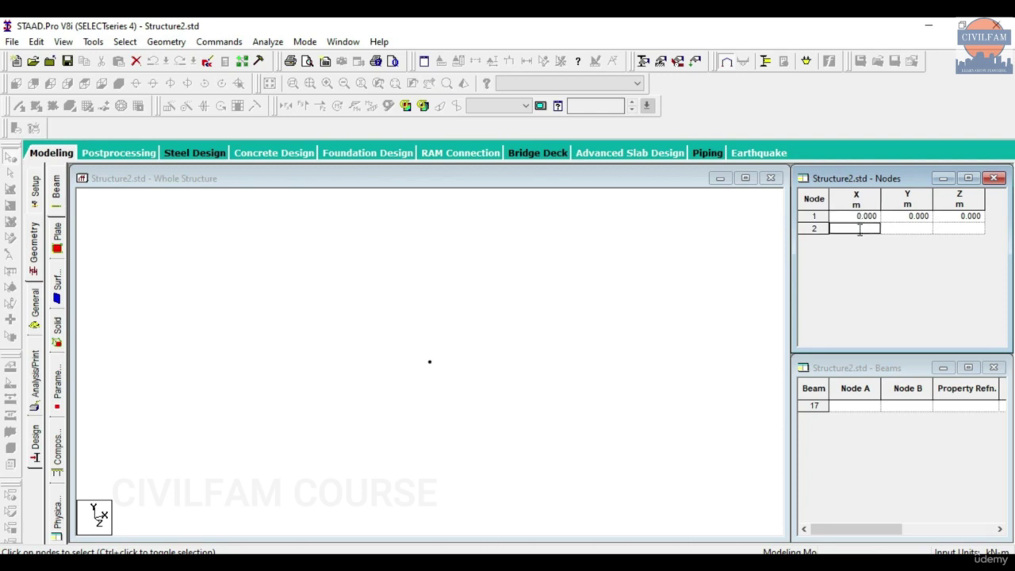
{"action": "type", "text": "5"}
{"action": "key", "text": "Tab"}
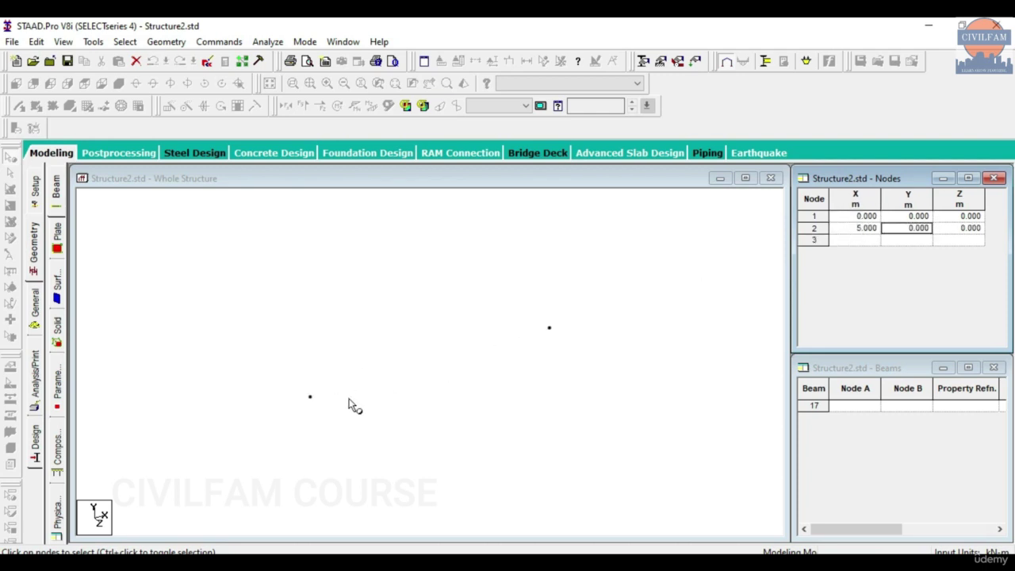
{"action": "left_click", "coordinate": [367, 386]}
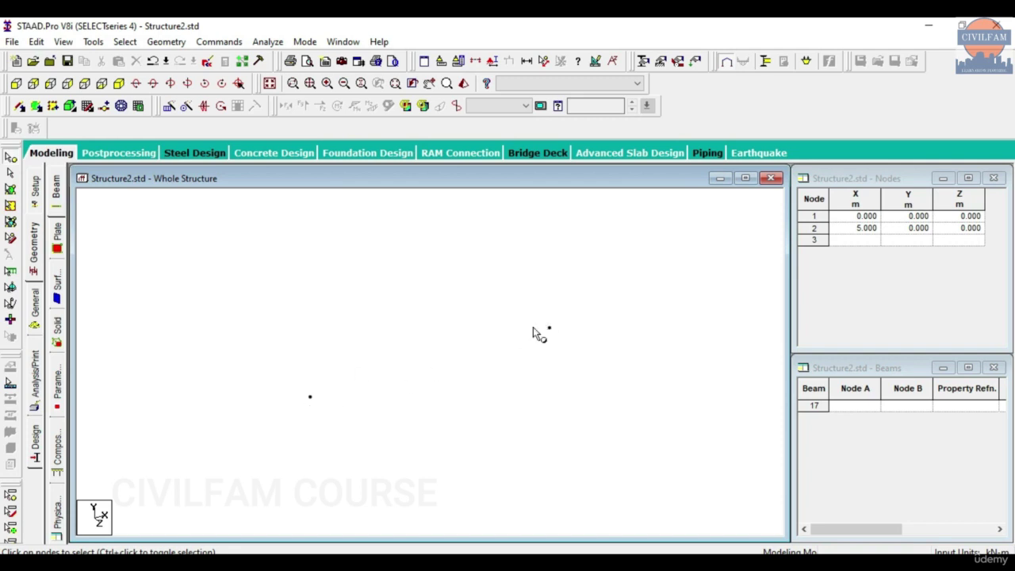
Draw a beam from node 1 at the origin to node 2
{"action": "left_click", "coordinate": [20, 105]}
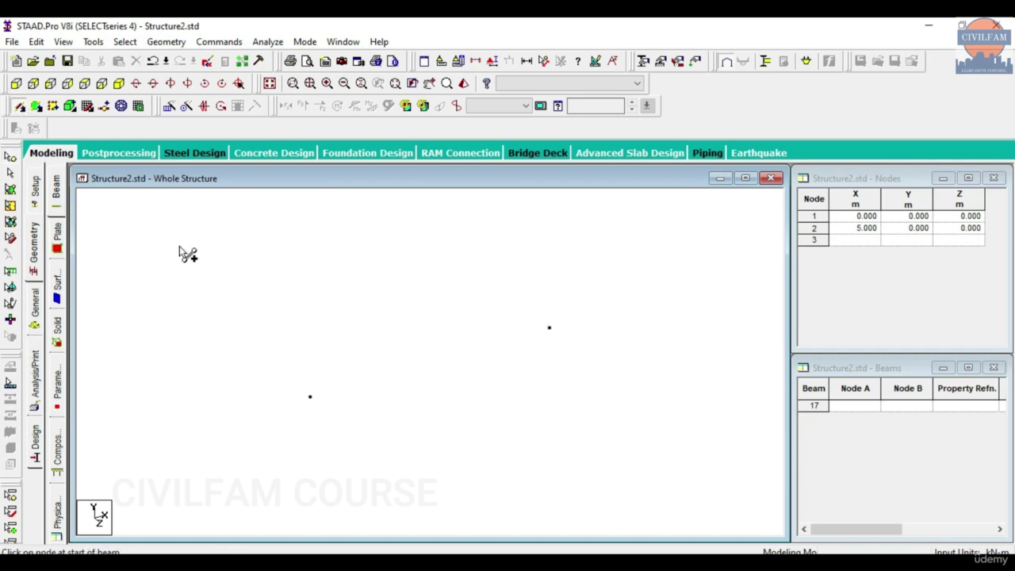
{"action": "left_click", "coordinate": [310, 396]}
{"action": "left_click", "coordinate": [549, 328]}
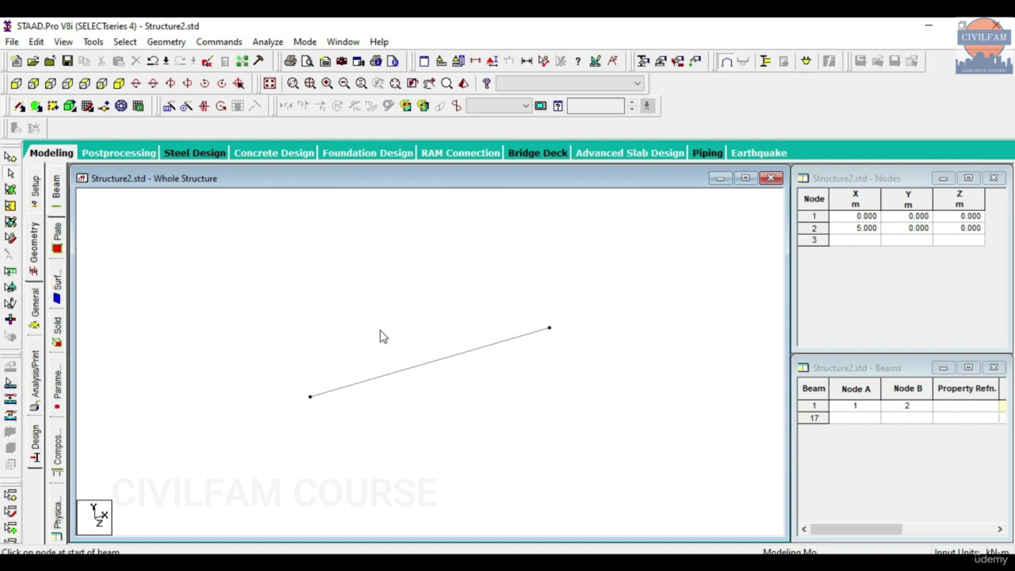
{"action": "scroll", "coordinate": [357, 345], "scroll_direction": "down", "scroll_amount": 2}
{"action": "left_click", "coordinate": [165, 41]}
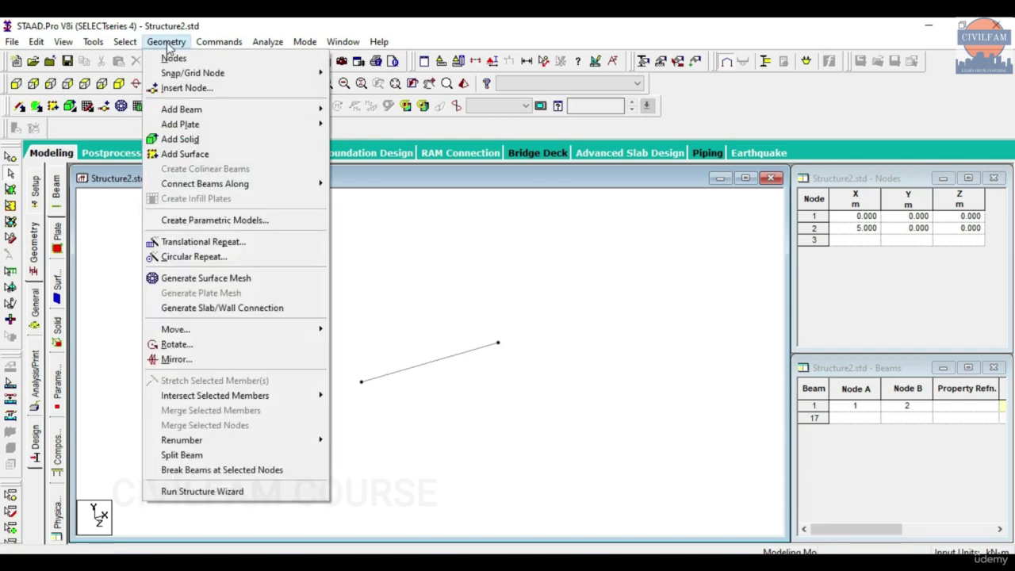
{"action": "mouse_move", "coordinate": [189, 115]}
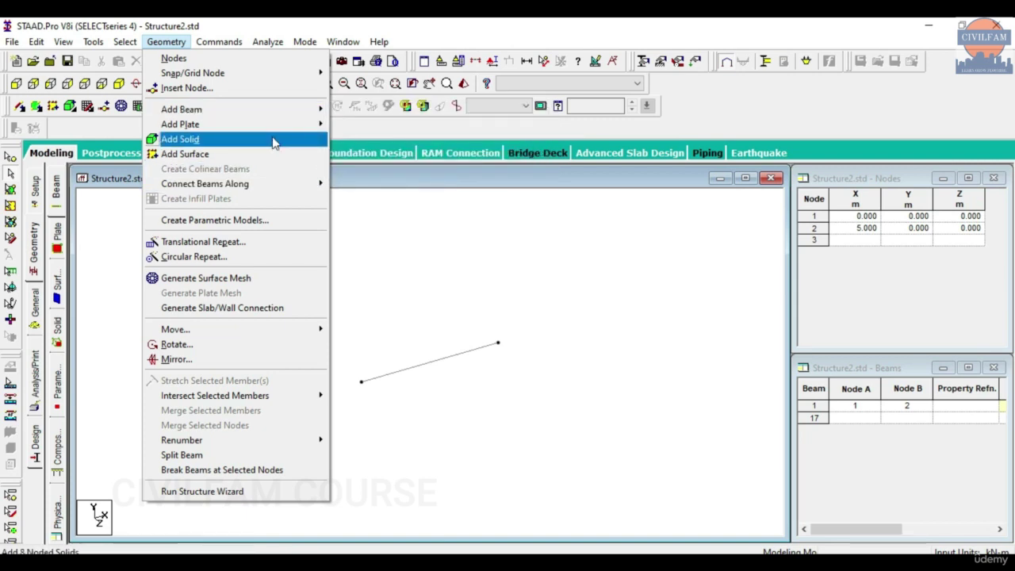
{"action": "mouse_move", "coordinate": [281, 111]}
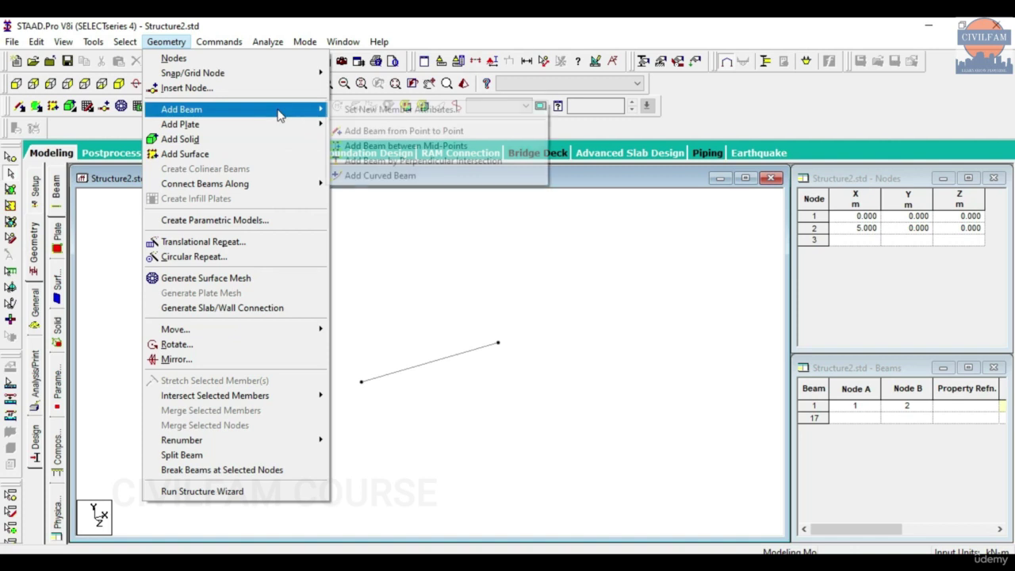
{"action": "left_click", "coordinate": [398, 257]}
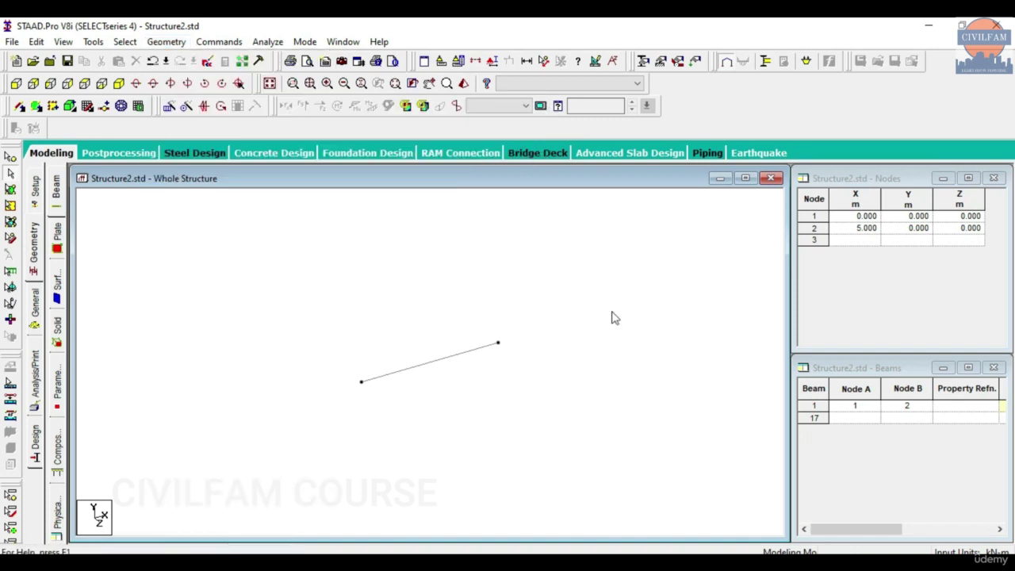
Add node 3 at X 0, Y 0, Z 8 m and node 4 at X 5, Y 0, Z 8 m in the node table
{"action": "left_click", "coordinate": [858, 243]}
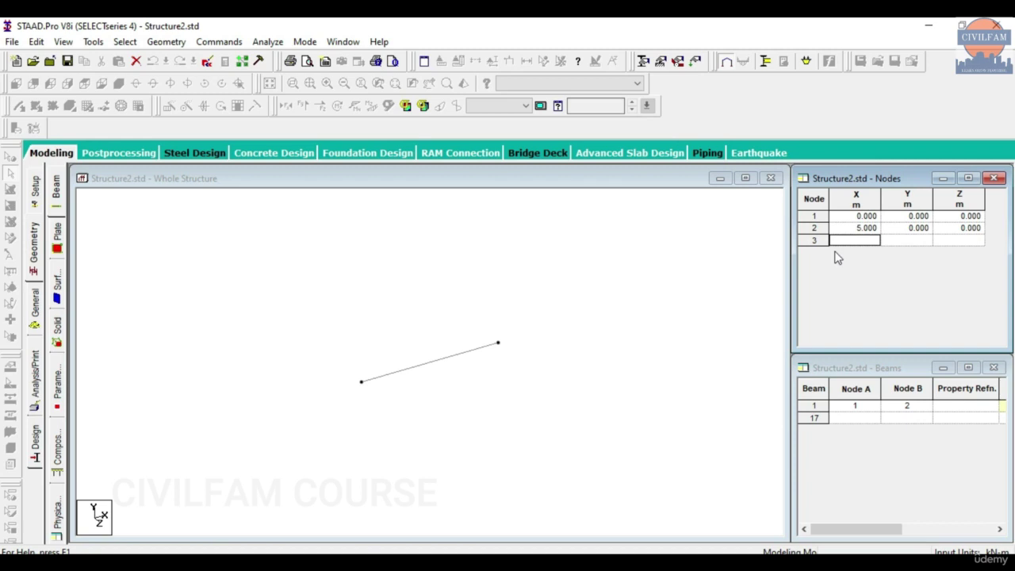
{"action": "type", "text": "0"}
{"action": "left_click", "coordinate": [963, 239]}
{"action": "type", "text": "58"}
{"action": "key", "text": "Return"}
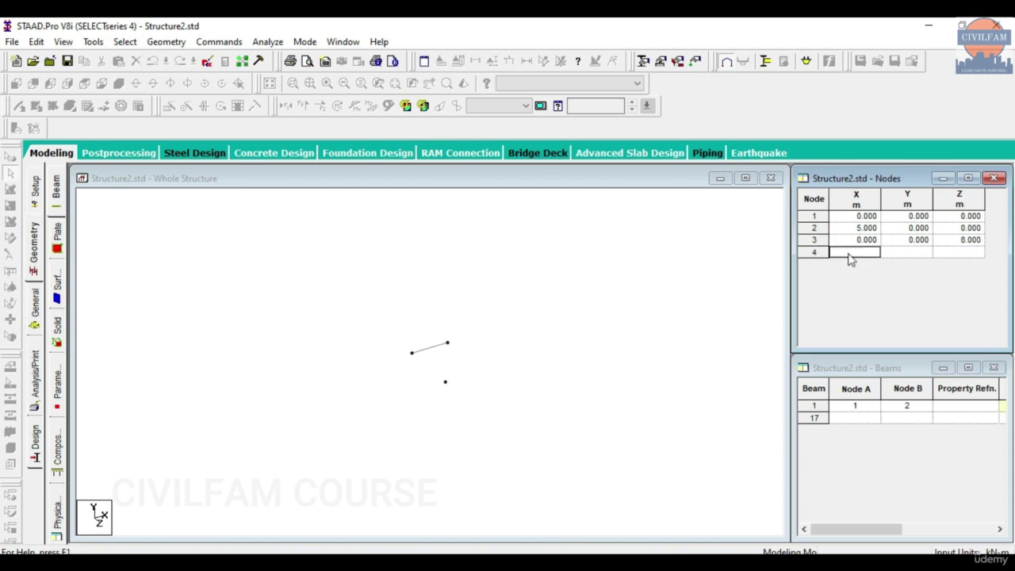
{"action": "type", "text": "5"}
{"action": "left_click", "coordinate": [979, 252]}
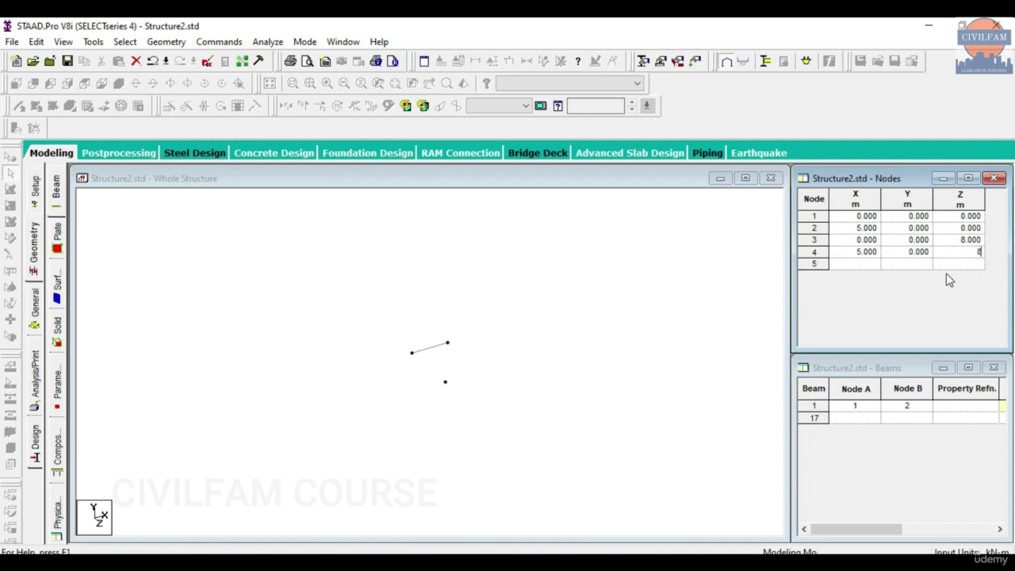
{"action": "left_click", "coordinate": [686, 325]}
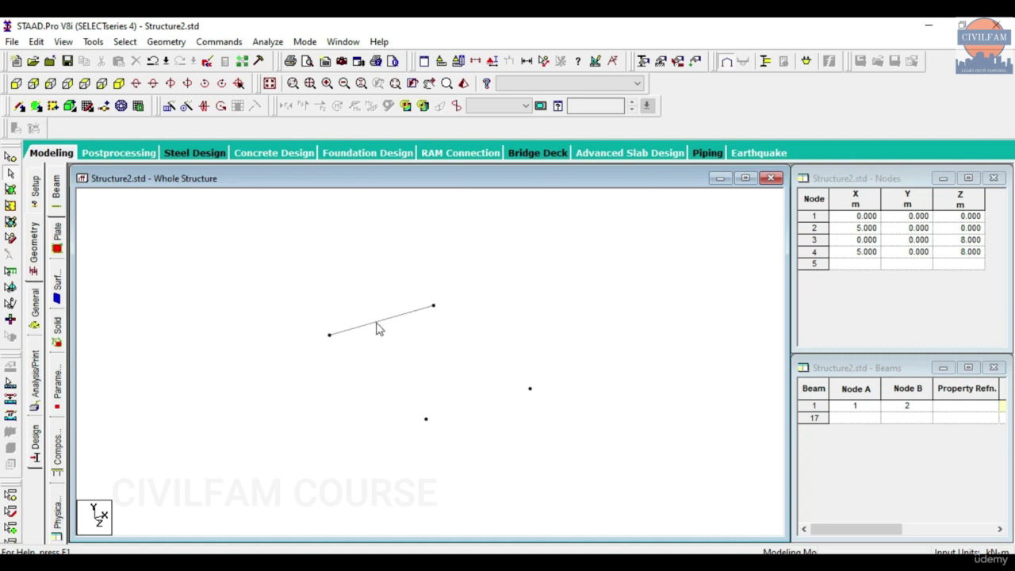
Try to add a mid-point beam from the existing beam to the free node 3
{"action": "left_click", "coordinate": [158, 44]}
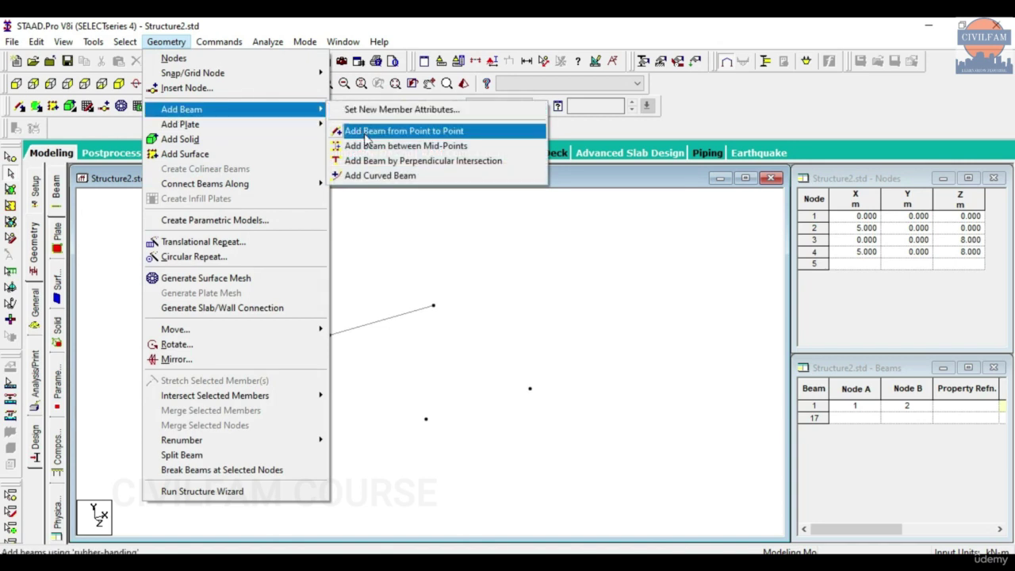
{"action": "left_click", "coordinate": [452, 273]}
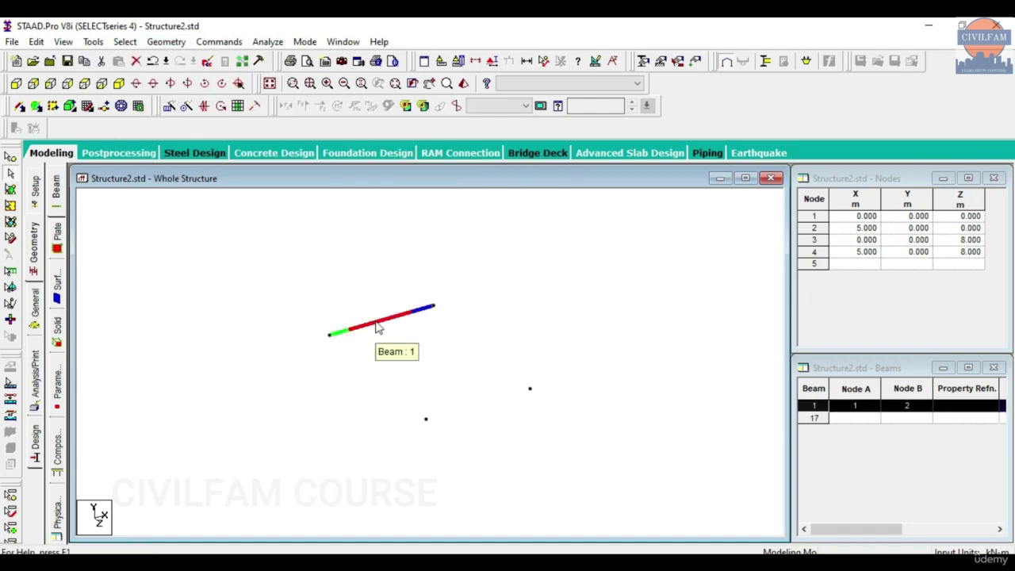
{"action": "left_click", "coordinate": [158, 42]}
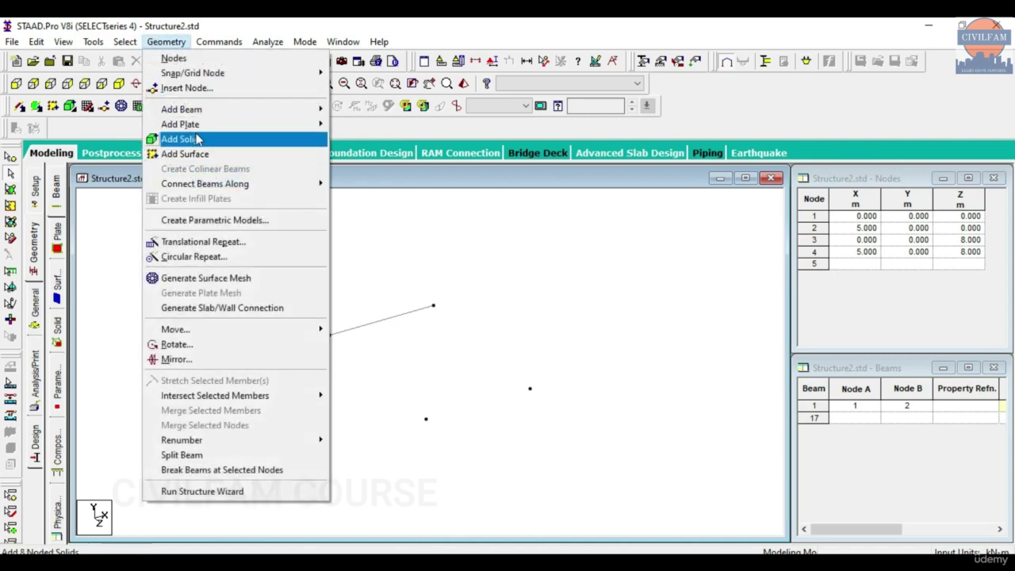
{"action": "mouse_move", "coordinate": [203, 108]}
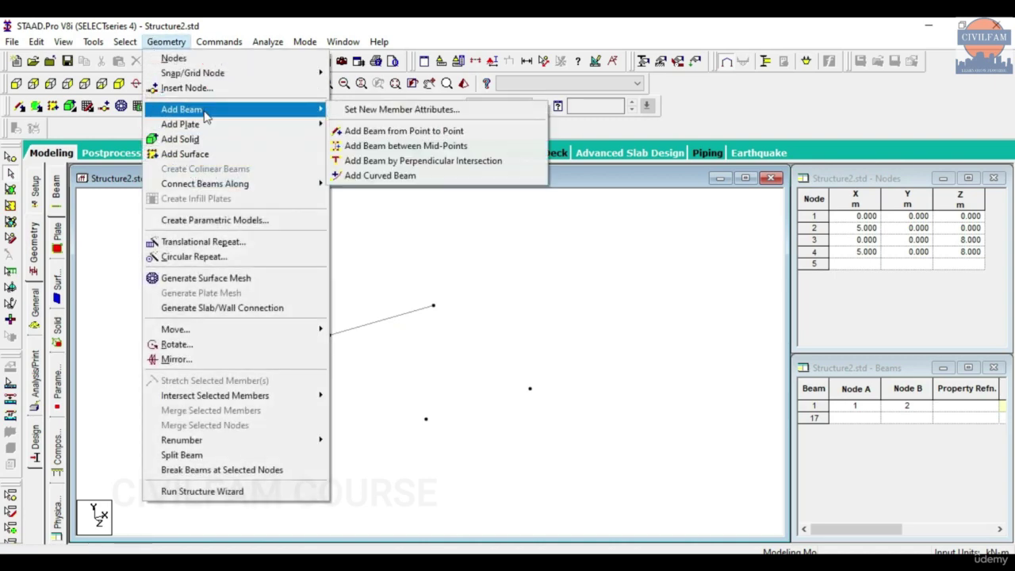
{"action": "left_click", "coordinate": [392, 147]}
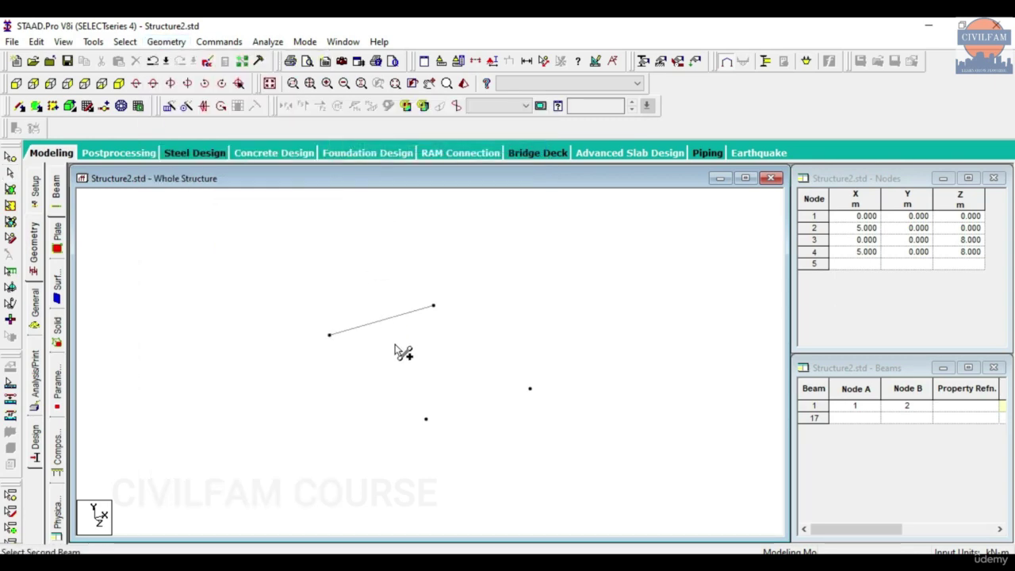
{"action": "left_click", "coordinate": [426, 420]}
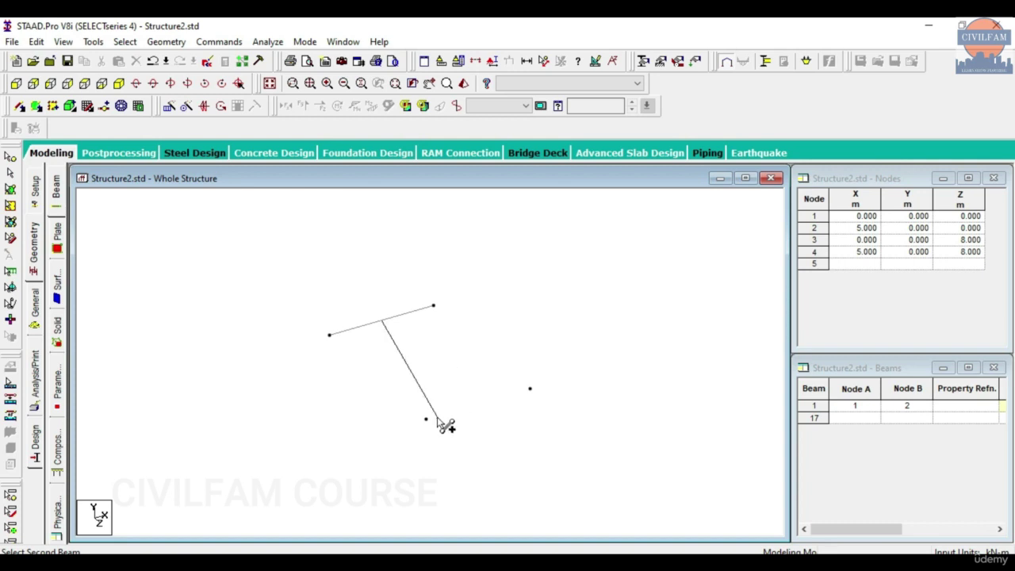
Add a point-to-point beam between nodes 3 and 4
{"action": "left_click", "coordinate": [166, 42]}
{"action": "mouse_move", "coordinate": [198, 112]}
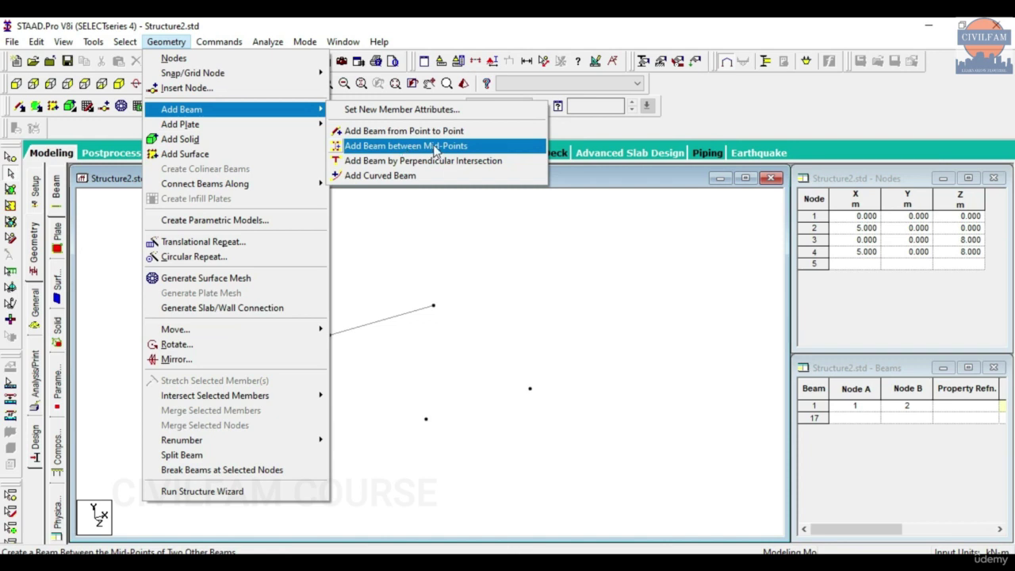
{"action": "left_click", "coordinate": [468, 176]}
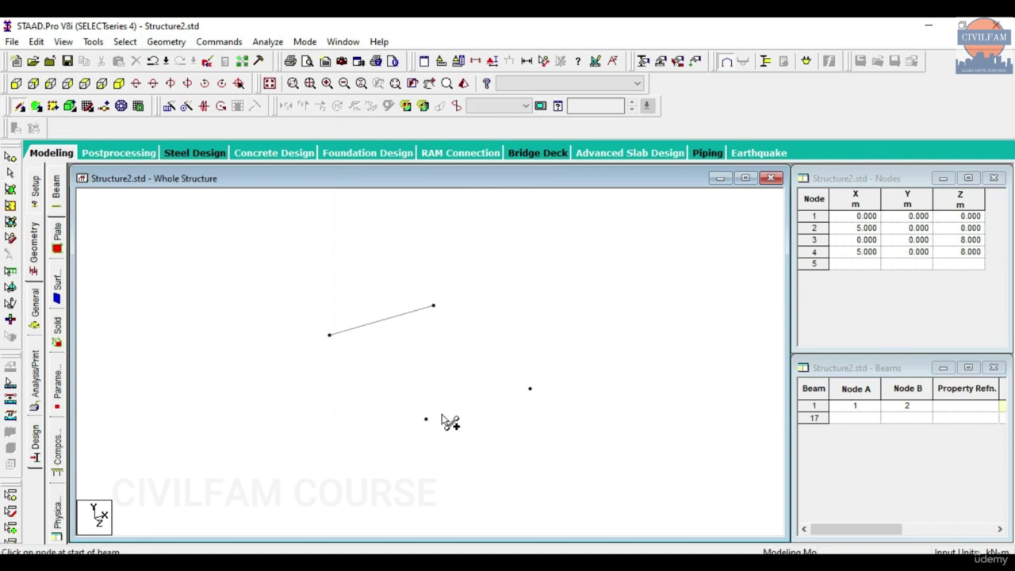
{"action": "left_click_drag", "start_coordinate": [426, 419], "coordinate": [530, 388]}
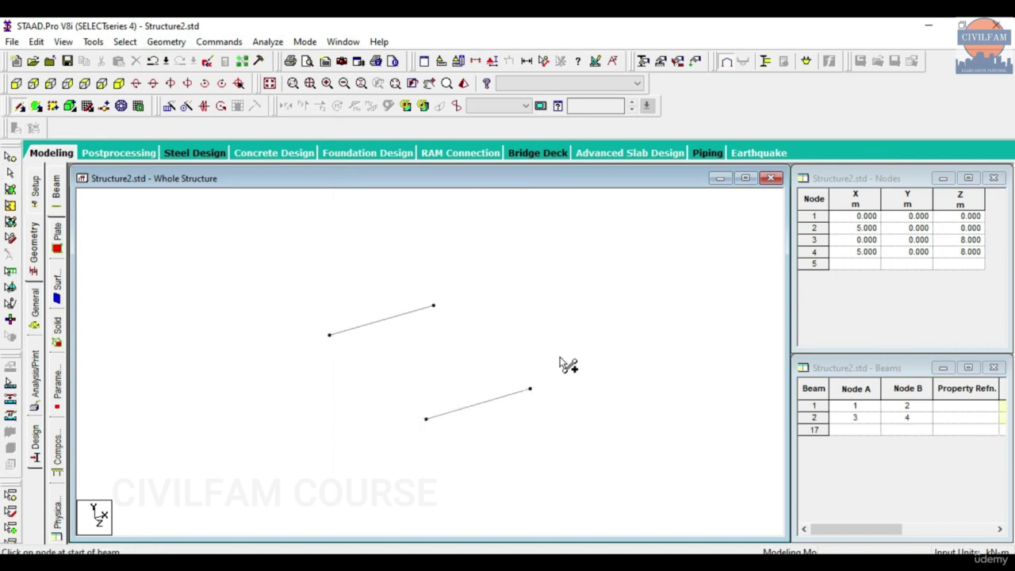
Add a beam between the mid-points of the two parallel 5 m beams
{"action": "left_click", "coordinate": [165, 41]}
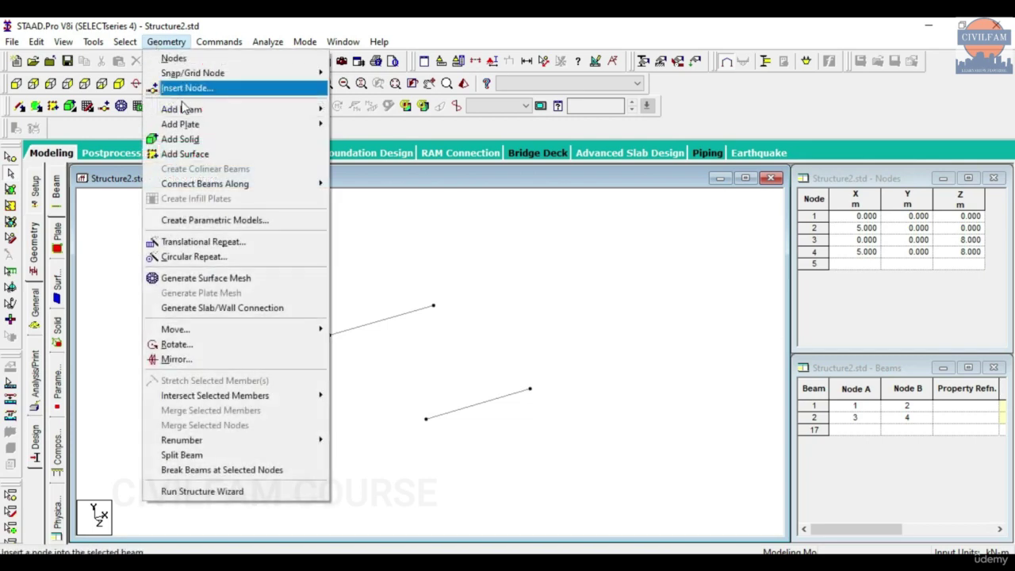
{"action": "left_click", "coordinate": [402, 145]}
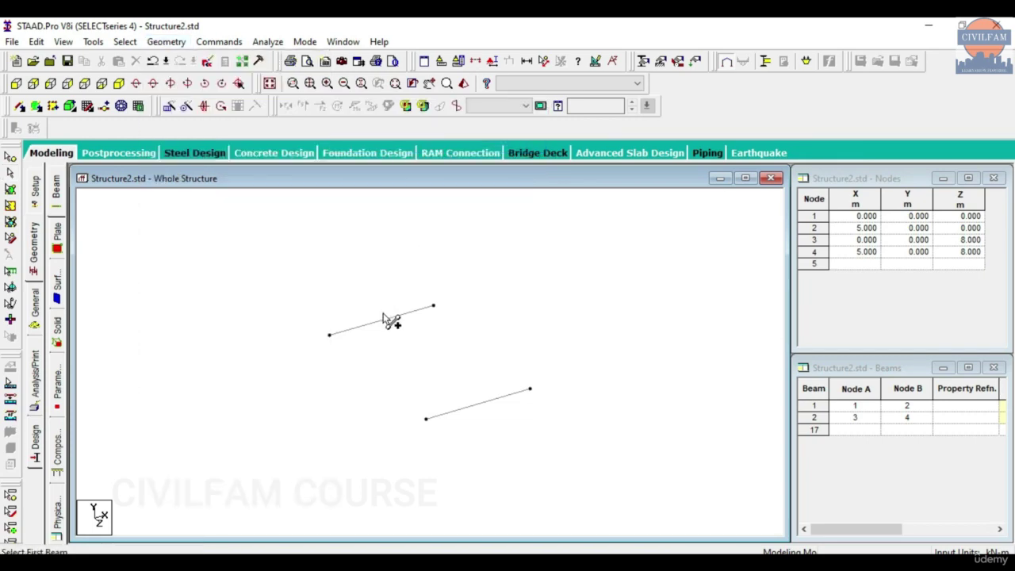
{"action": "left_click", "coordinate": [386, 321]}
{"action": "left_click", "coordinate": [478, 409]}
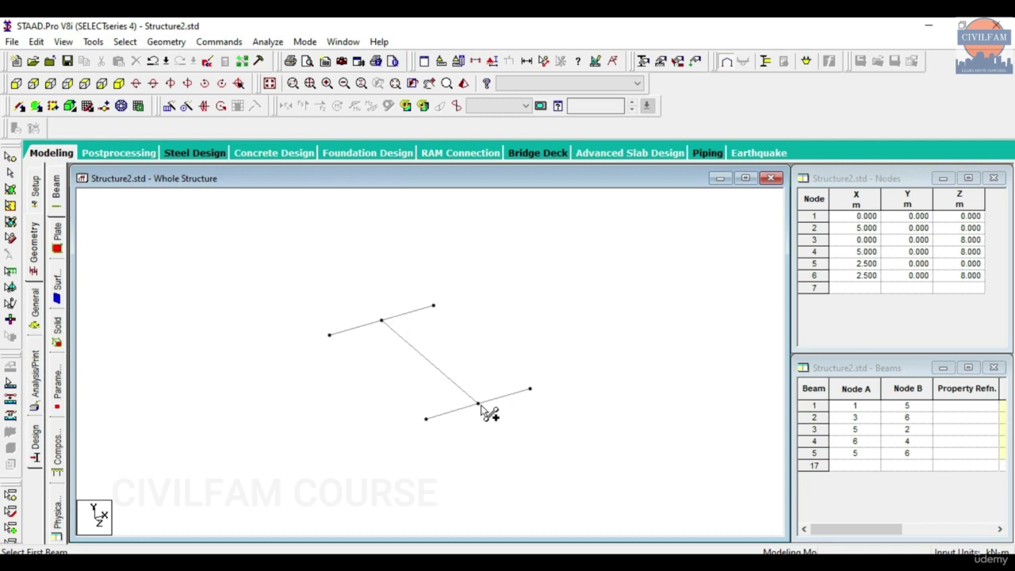
{"action": "left_click", "coordinate": [381, 305]}
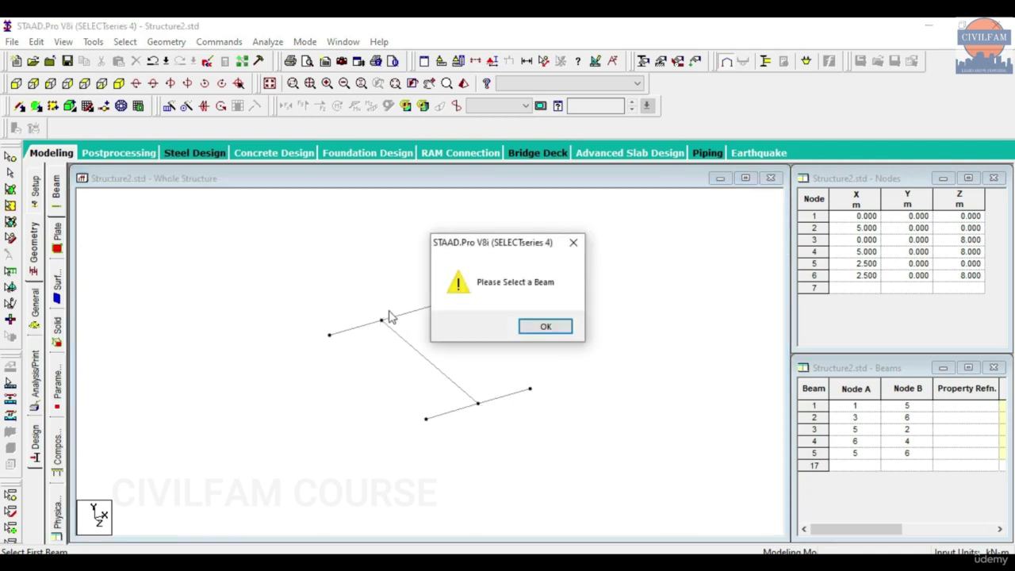
Add node 7 at X 0, Y 0, Z -5 m and node 8 at X 8, Y 0, Z -5 m in the node table
{"action": "left_click", "coordinate": [575, 244]}
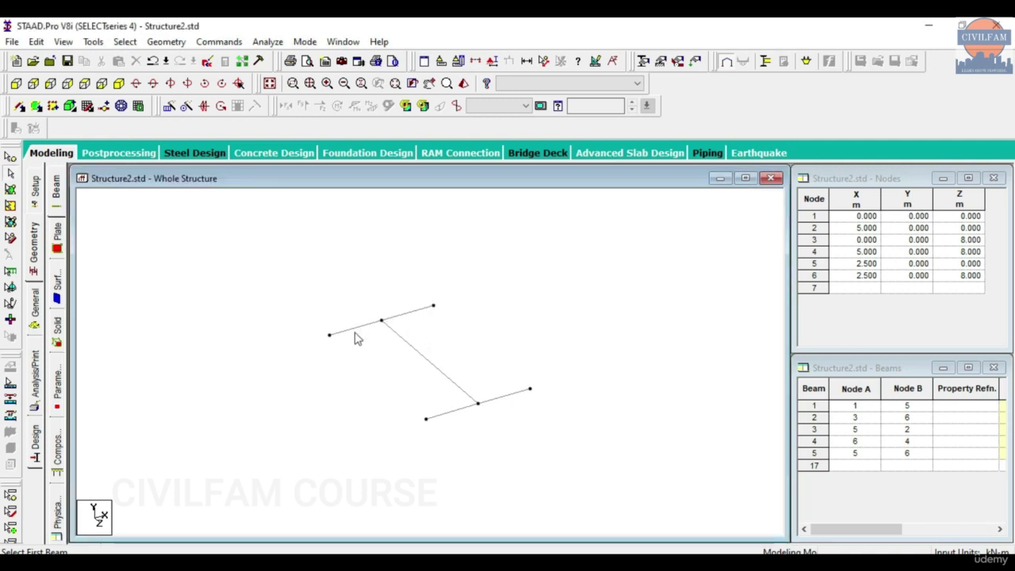
{"action": "left_click", "coordinate": [856, 288]}
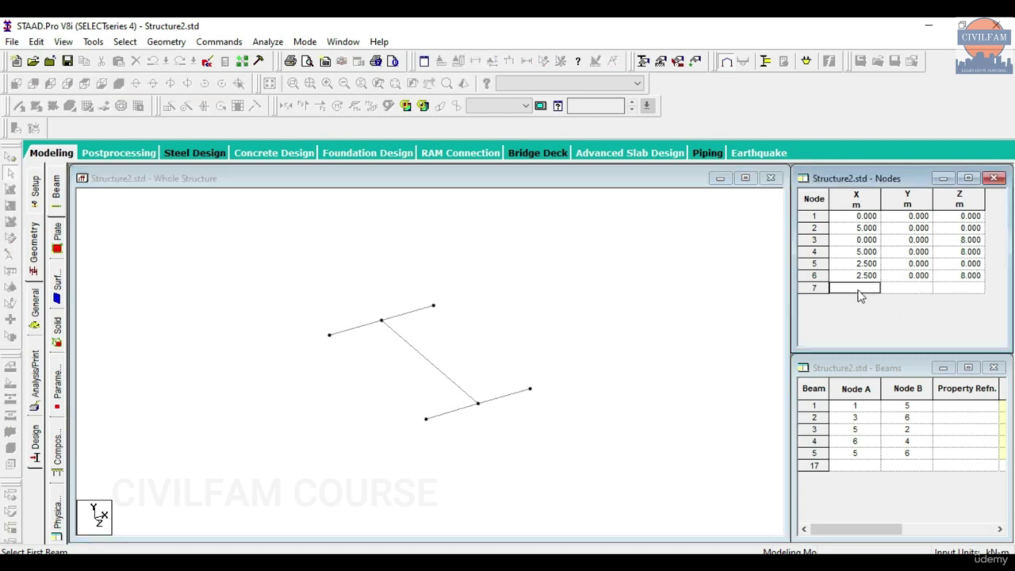
{"action": "type", "text": "0"}
{"action": "key", "text": "Tab"}
{"action": "key", "text": "Tab"}
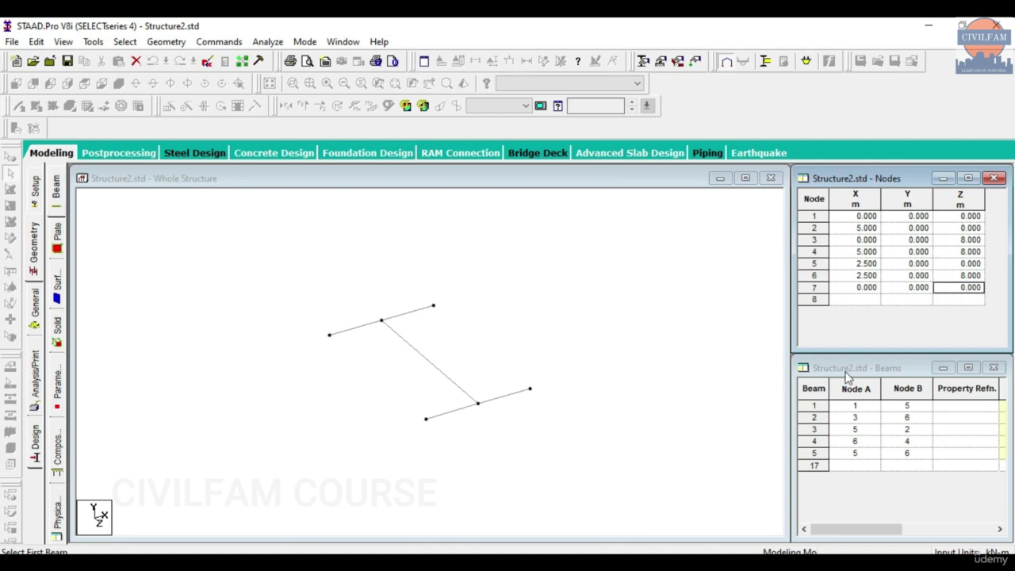
{"action": "type", "text": "05"}
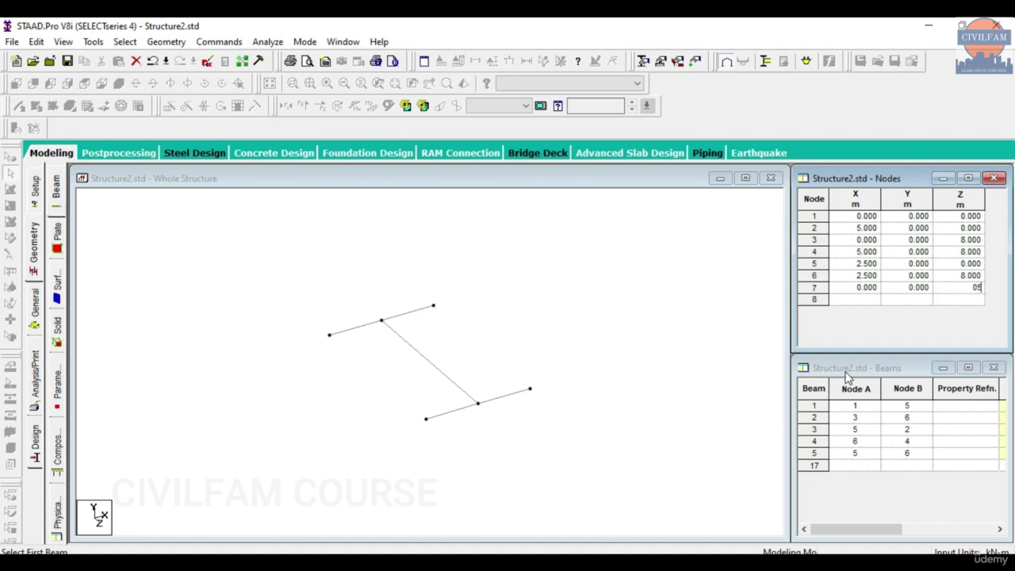
{"action": "key", "text": "Return"}
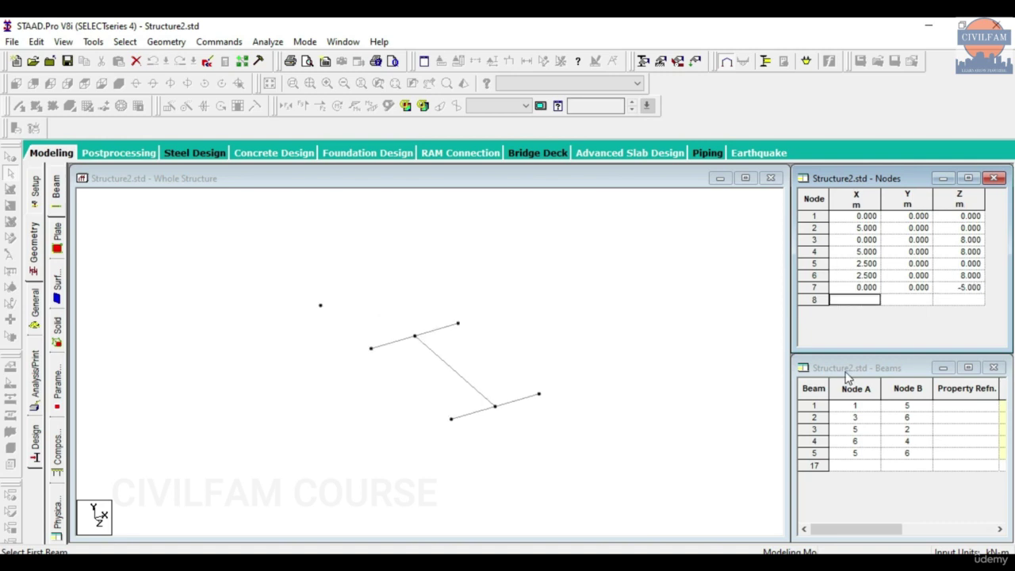
{"action": "type", "text": "8"}
{"action": "left_click", "coordinate": [969, 300]}
{"action": "type", "text": "0"}
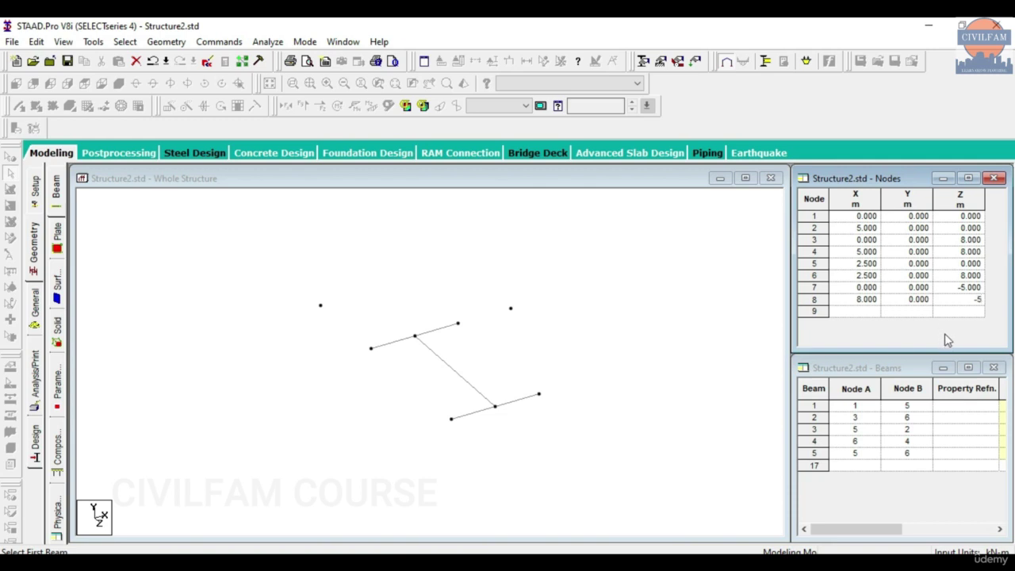
{"action": "left_click", "coordinate": [211, 304]}
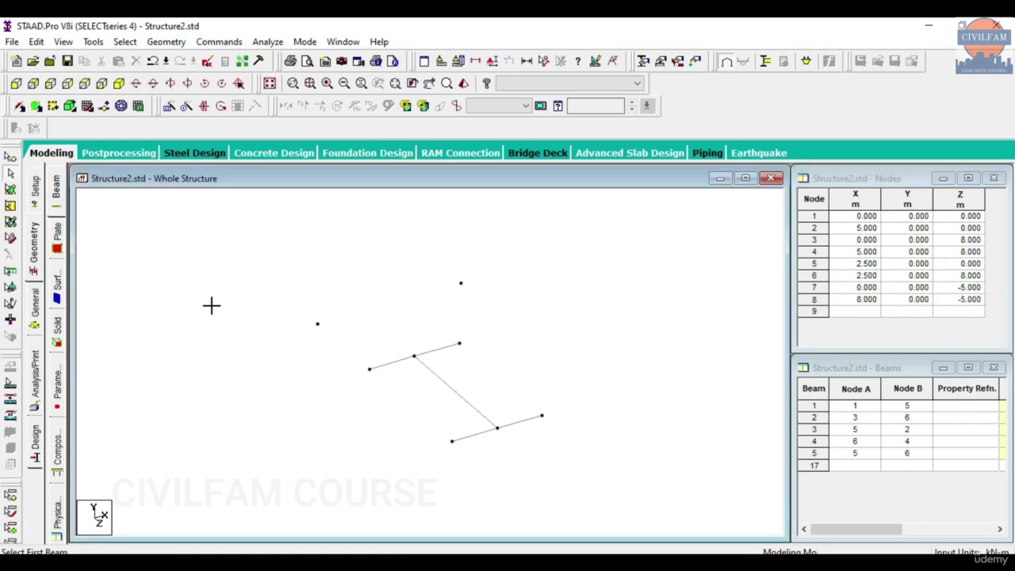
Add a point-to-point beam between nodes 7 and 8
{"action": "left_click", "coordinate": [318, 324]}
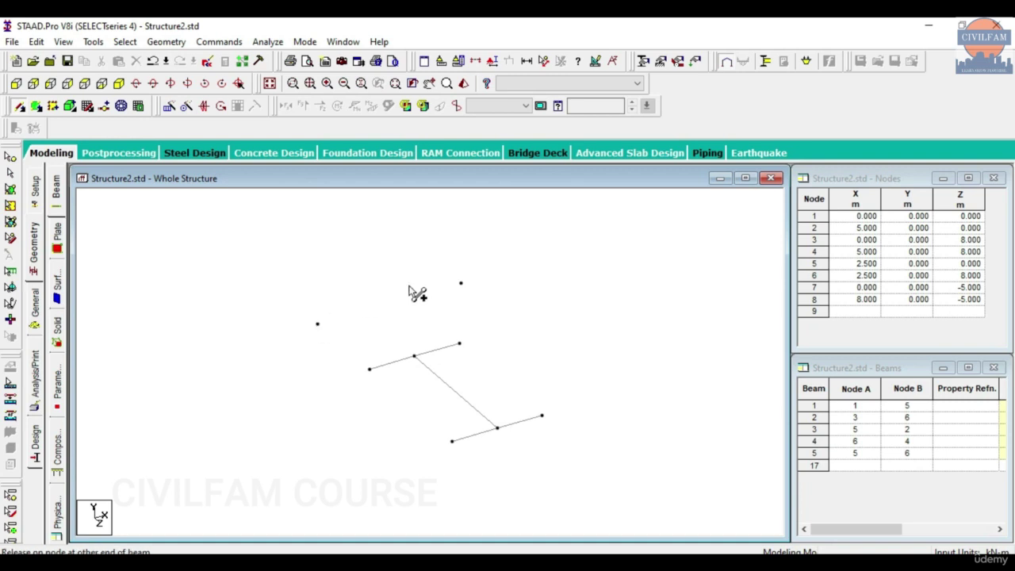
{"action": "left_click", "coordinate": [460, 283]}
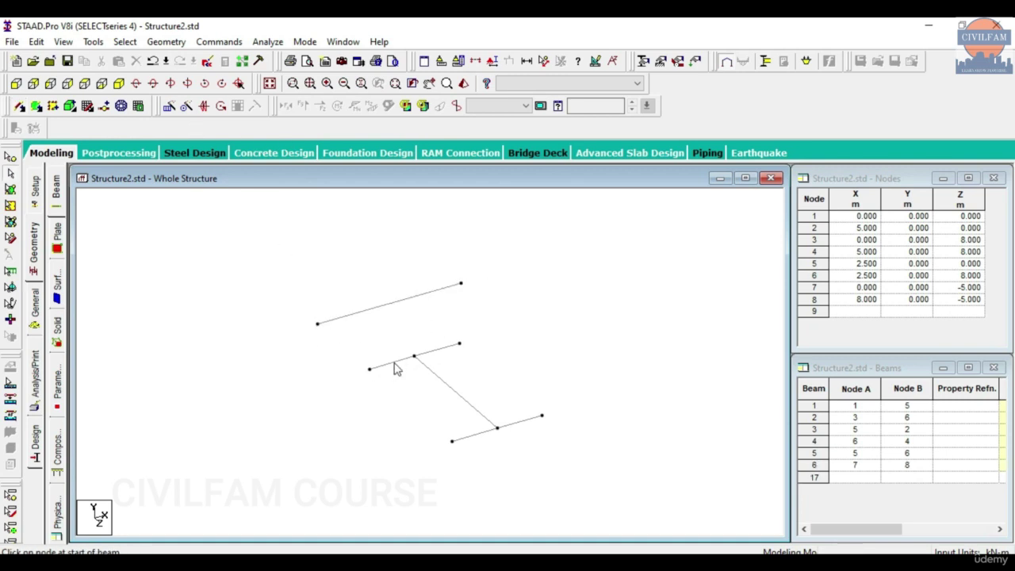
Add a beam between the mid-points of the beam joining nodes 1 and 5 and the beam joining nodes 7 and 8
{"action": "left_click", "coordinate": [168, 43]}
{"action": "mouse_move", "coordinate": [188, 116]}
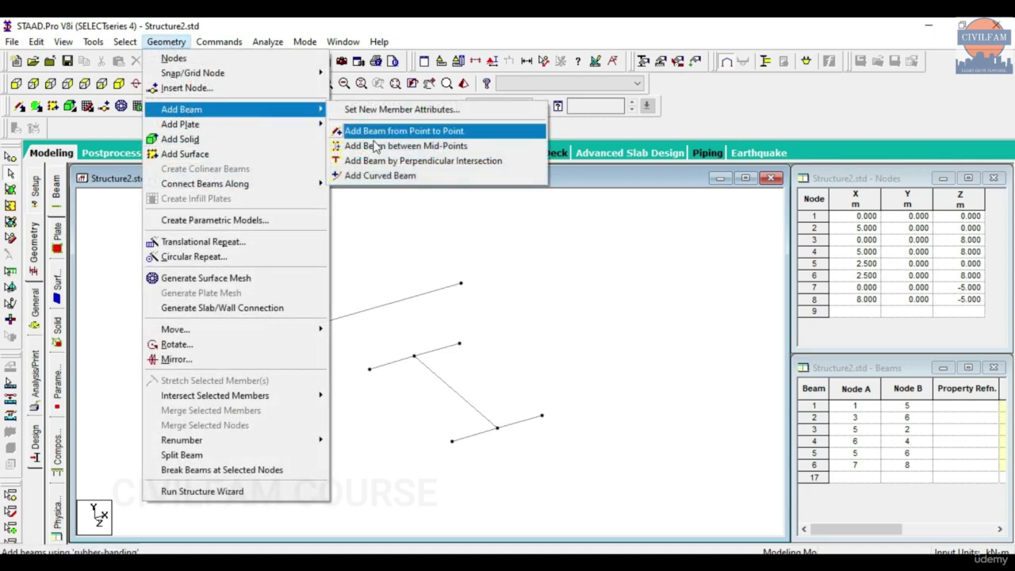
{"action": "left_click", "coordinate": [397, 146]}
{"action": "scroll", "coordinate": [386, 363], "scroll_direction": "up", "scroll_amount": 3}
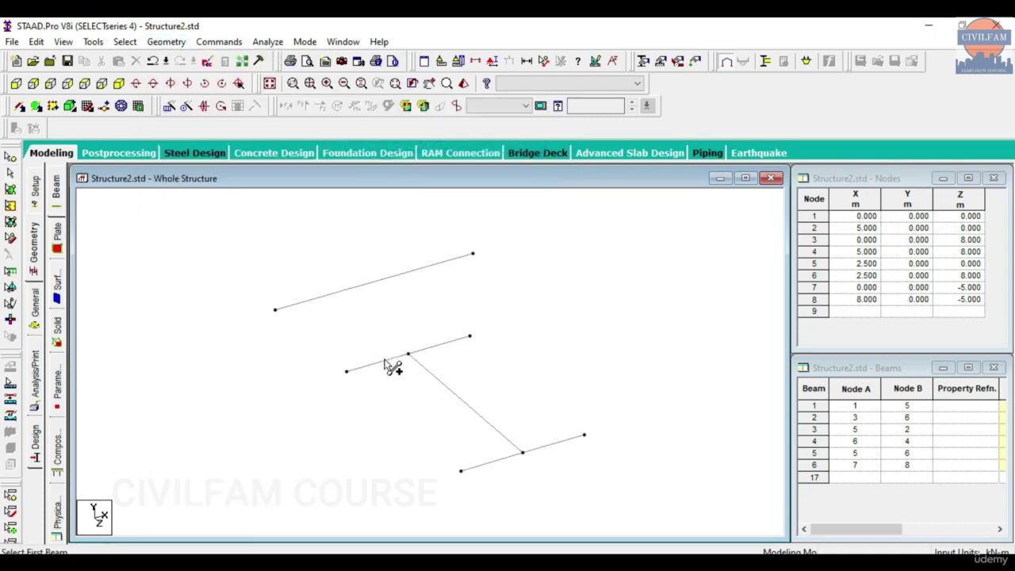
{"action": "left_click", "coordinate": [389, 359]}
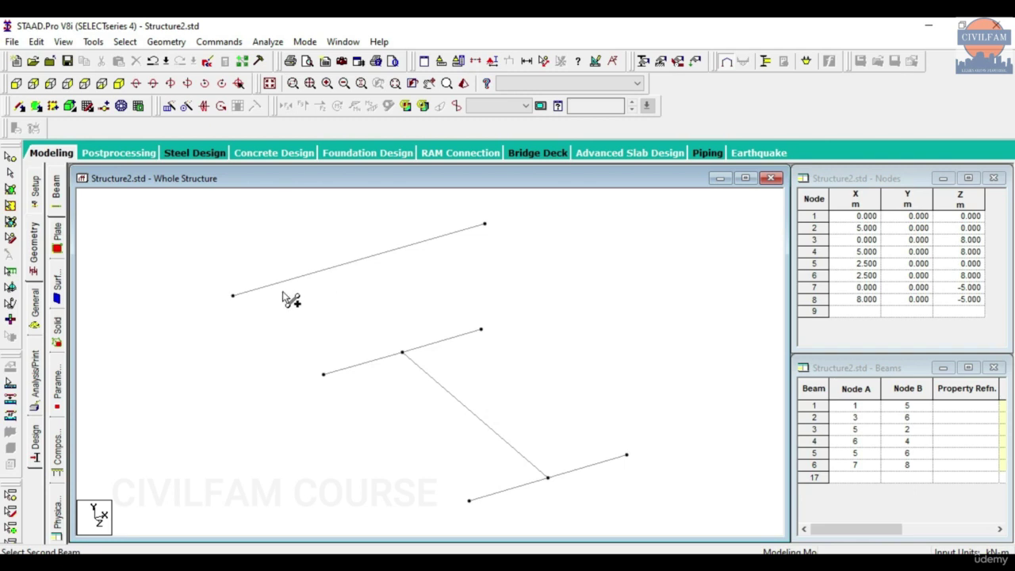
{"action": "left_click", "coordinate": [250, 292]}
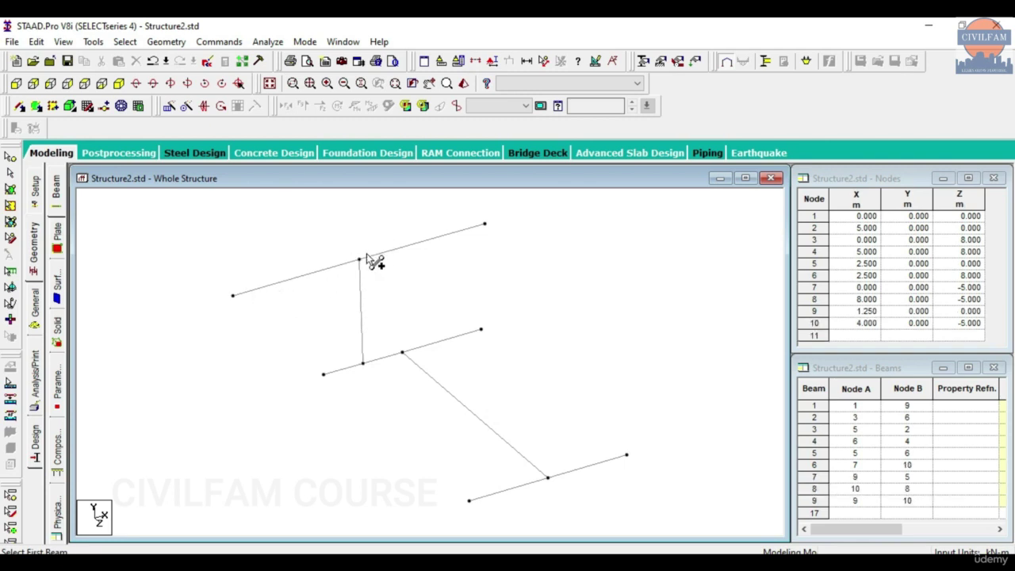
Try a mid-point beam between segments 5–2 and 10–8, and undo it together with its inserted nodes
{"action": "left_click", "coordinate": [449, 340]}
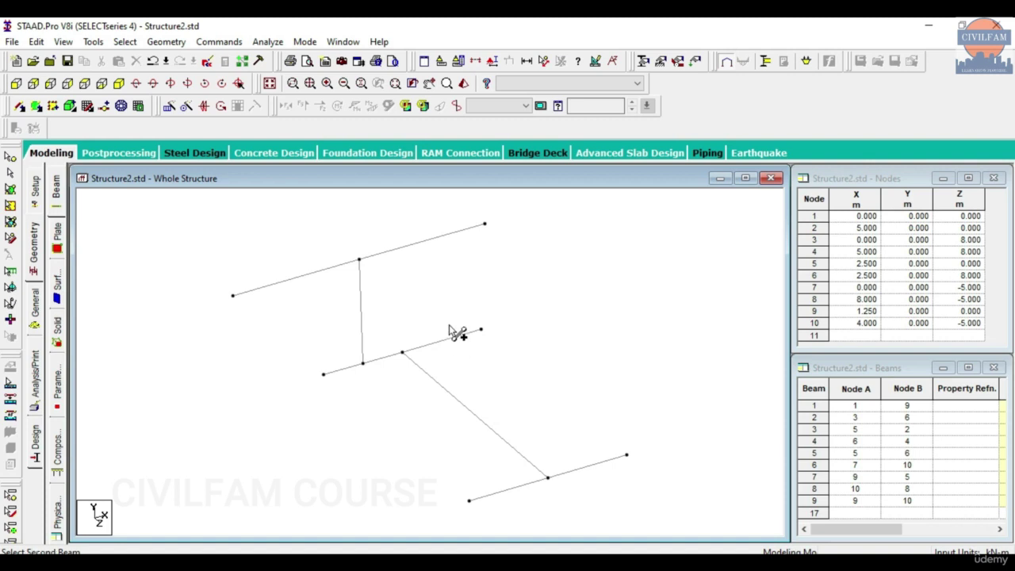
{"action": "left_click", "coordinate": [462, 236]}
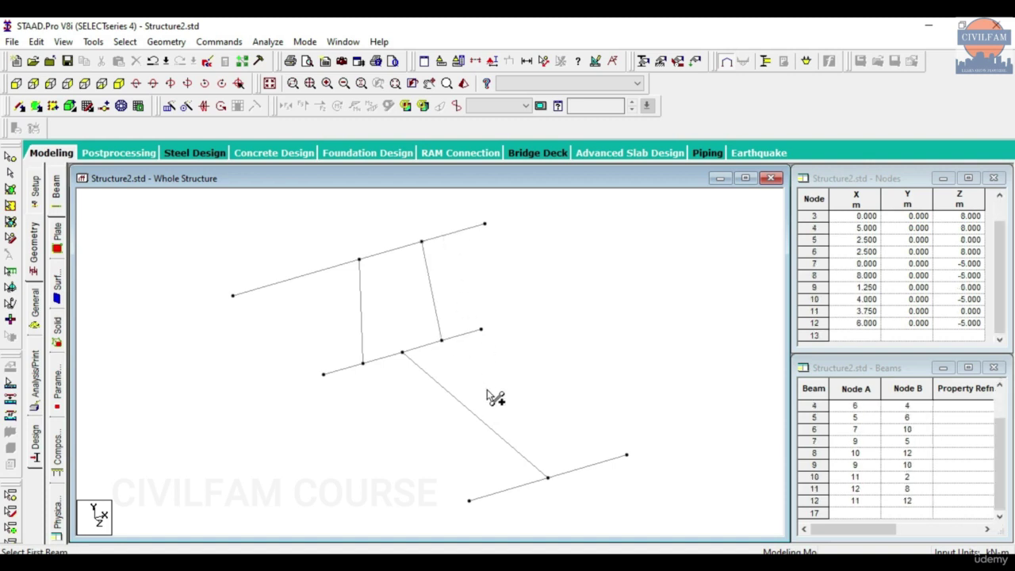
{"action": "key", "text": "ctrl+z"}
{"action": "key", "text": "ctrl+z"}
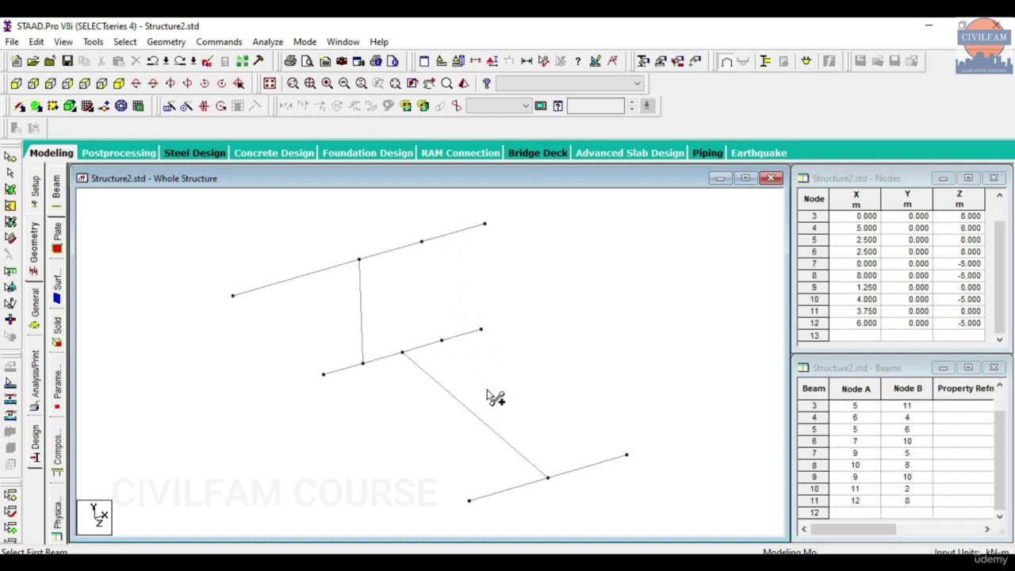
{"action": "key", "text": "ctrl+z"}
{"action": "key", "text": "ctrl+z"}
{"action": "key", "text": "ctrl+z"}
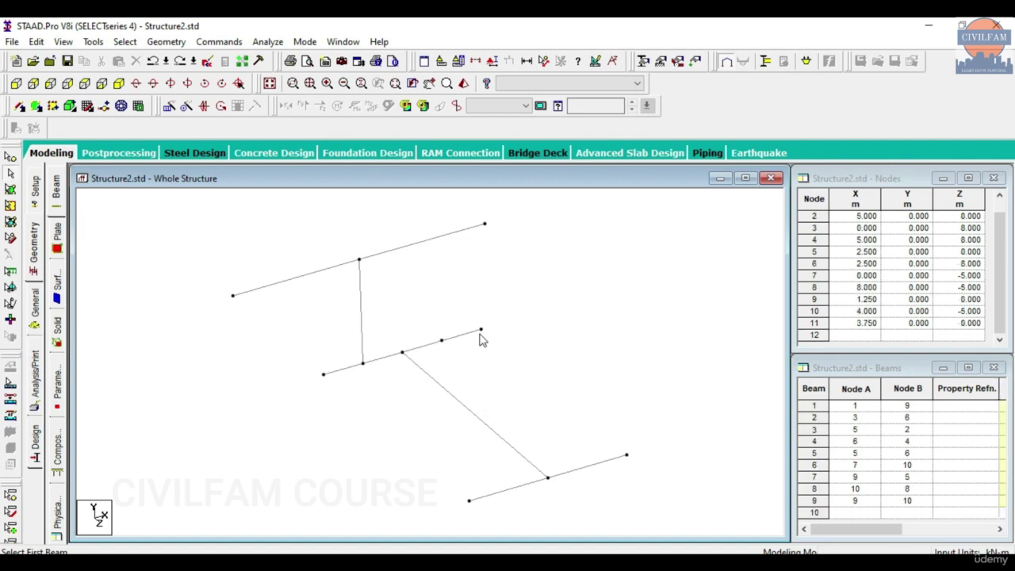
{"action": "key", "text": "ctrl+z"}
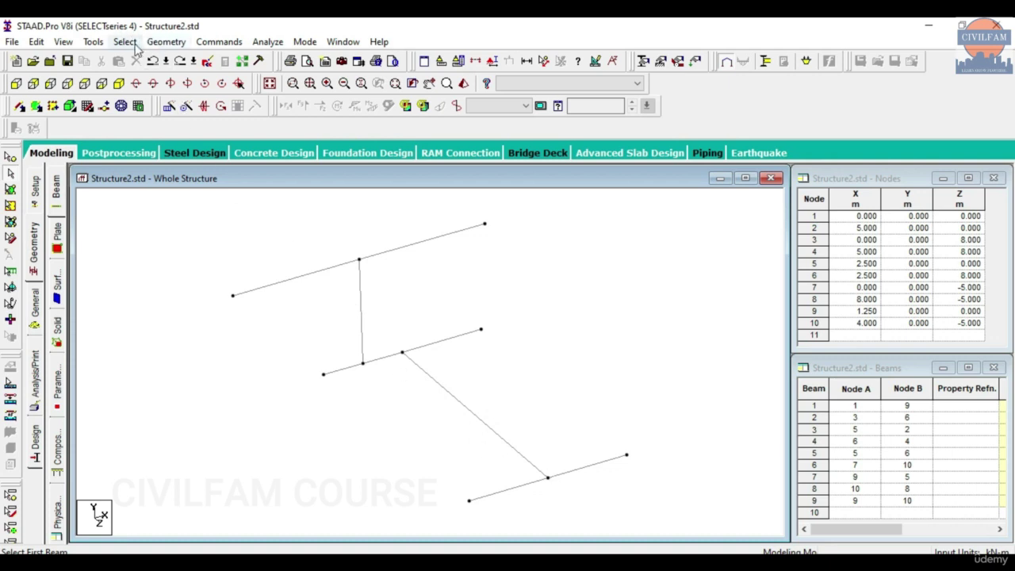
Try a perpendicular-intersection beam from node 2 to the segment between nodes 10 and 8, and remove it again
{"action": "left_click", "coordinate": [165, 42]}
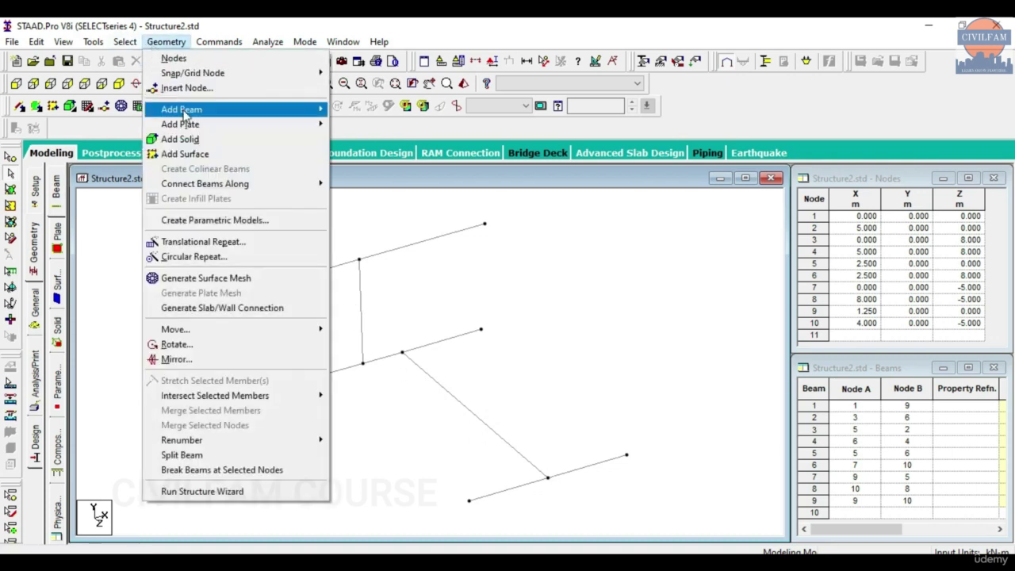
{"action": "mouse_move", "coordinate": [220, 108]}
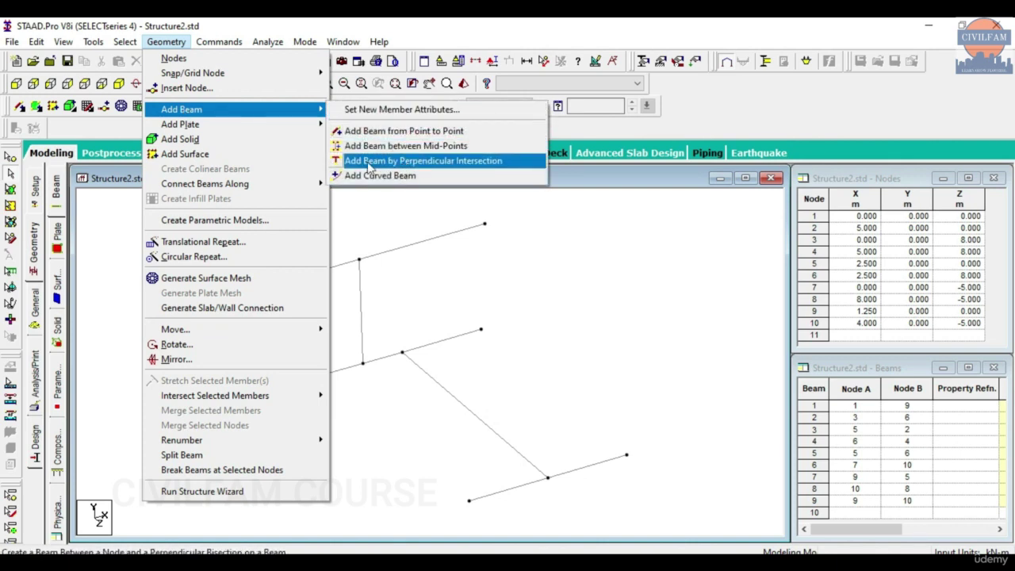
{"action": "left_click", "coordinate": [427, 162]}
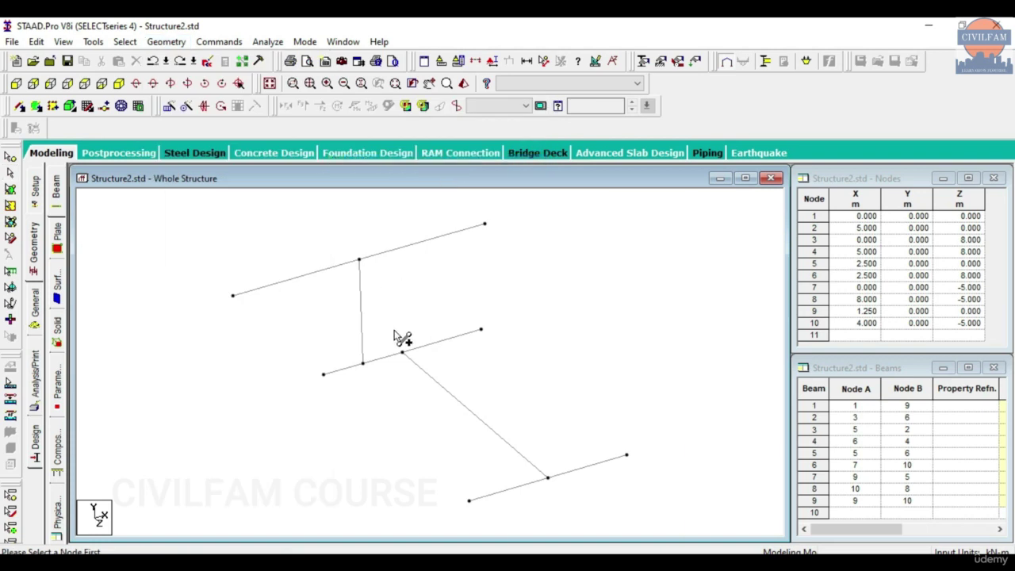
{"action": "left_click", "coordinate": [479, 330]}
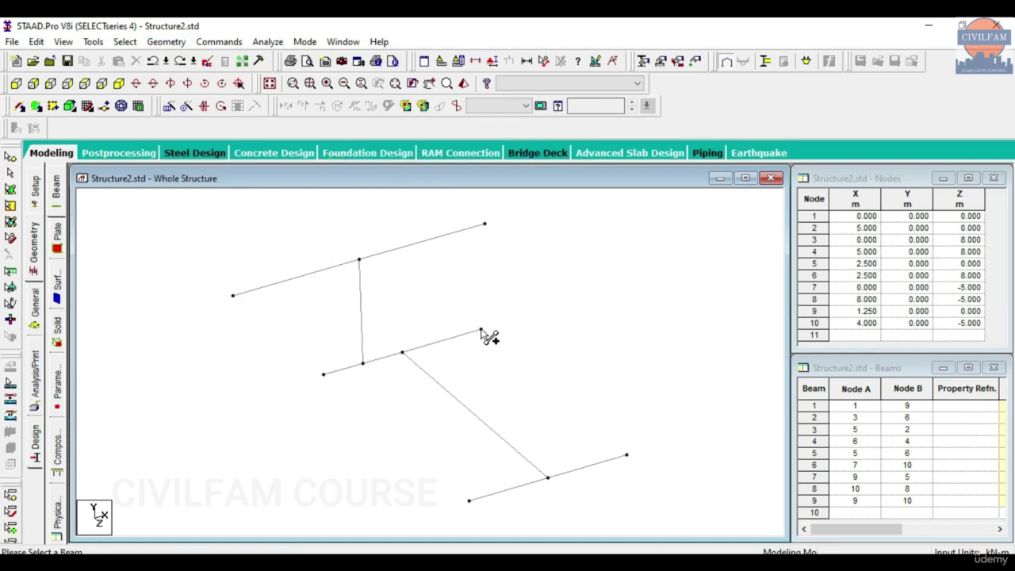
{"action": "left_click", "coordinate": [400, 246]}
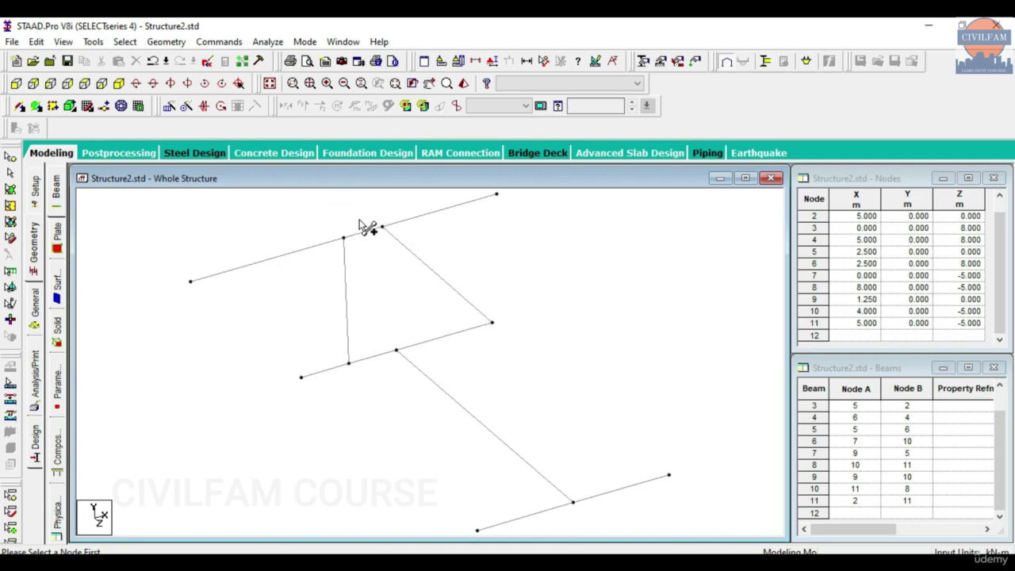
{"action": "scroll", "coordinate": [382, 246], "scroll_direction": "down", "scroll_amount": 1}
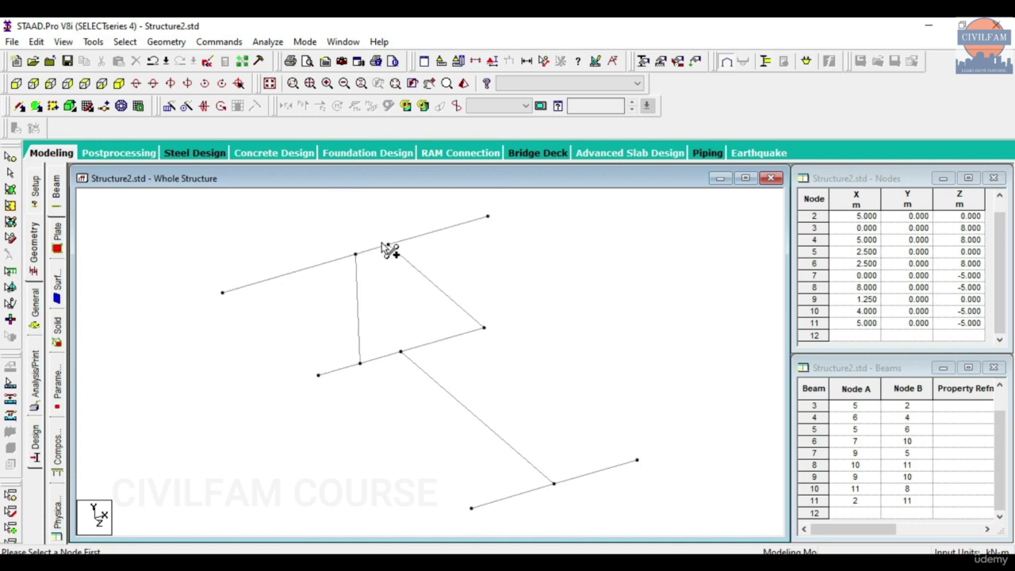
{"action": "left_click", "coordinate": [415, 267]}
{"action": "key", "text": "Delete"}
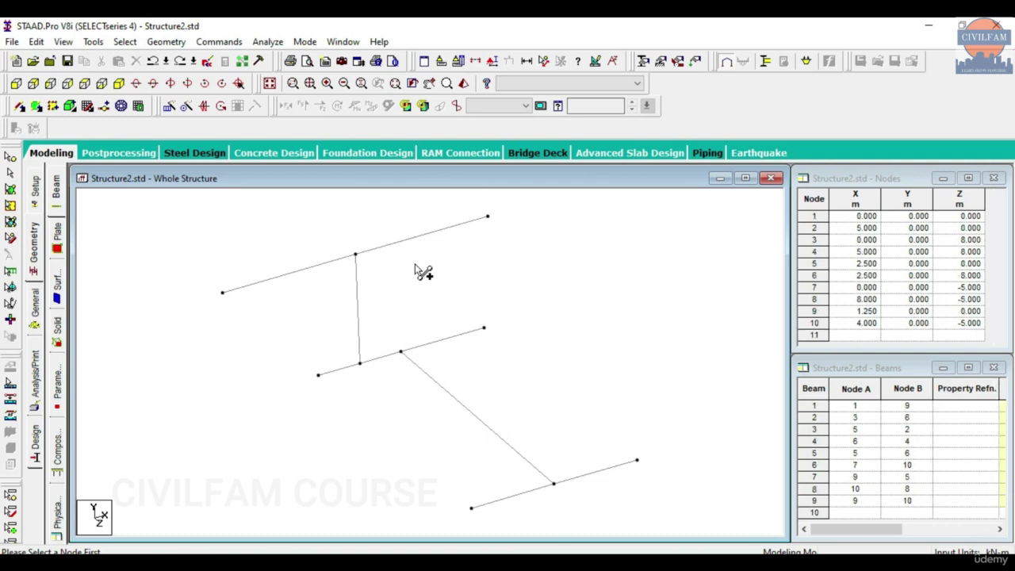
Add a point-to-point beam from node 2 to node 8, declining to insert a new node along the existing beam
{"action": "left_click", "coordinate": [19, 107]}
{"action": "left_click_drag", "start_coordinate": [486, 325], "coordinate": [433, 231]}
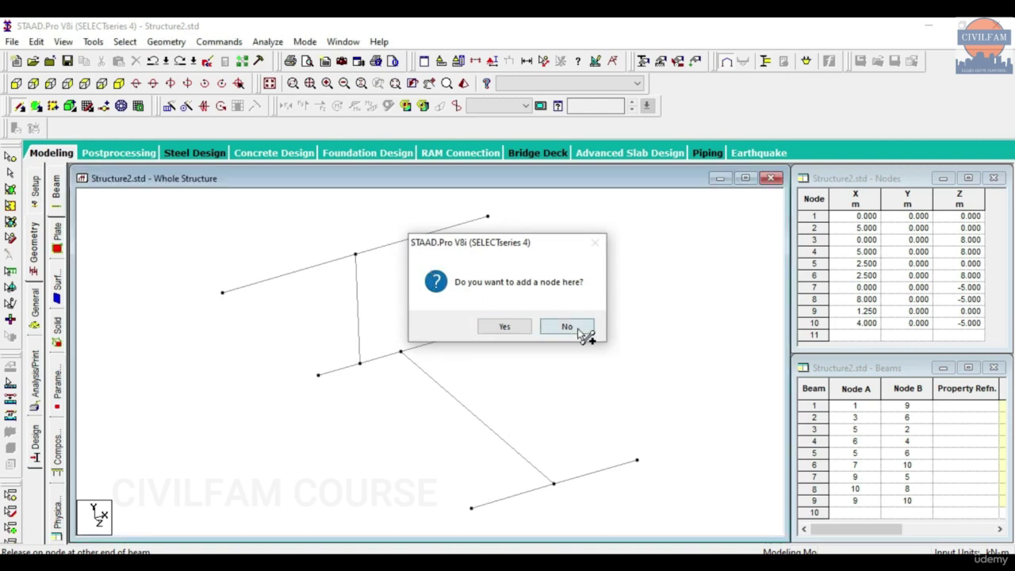
{"action": "left_click", "coordinate": [577, 328]}
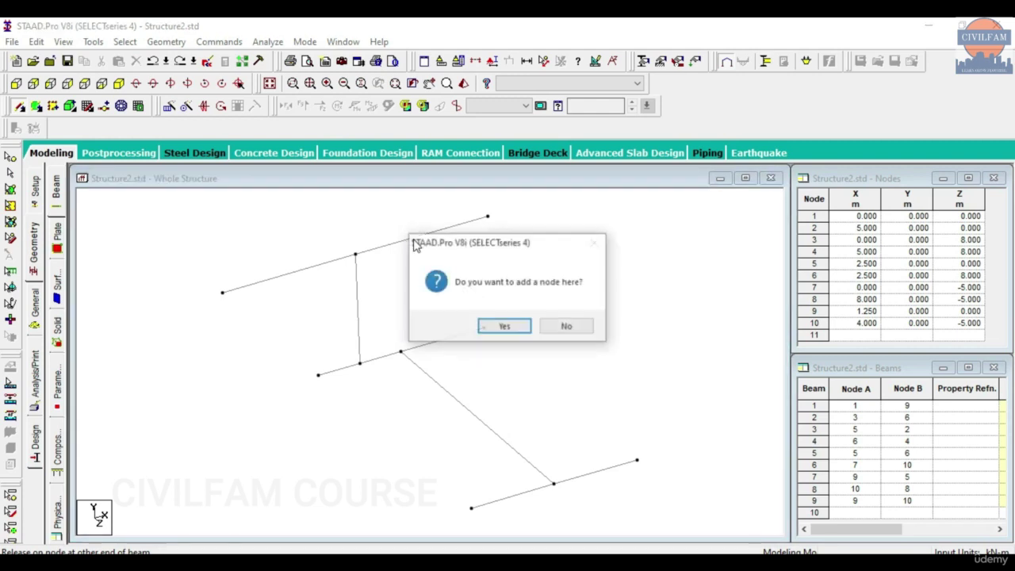
{"action": "left_click", "coordinate": [565, 327]}
{"action": "left_click_drag", "start_coordinate": [483, 327], "coordinate": [489, 217]}
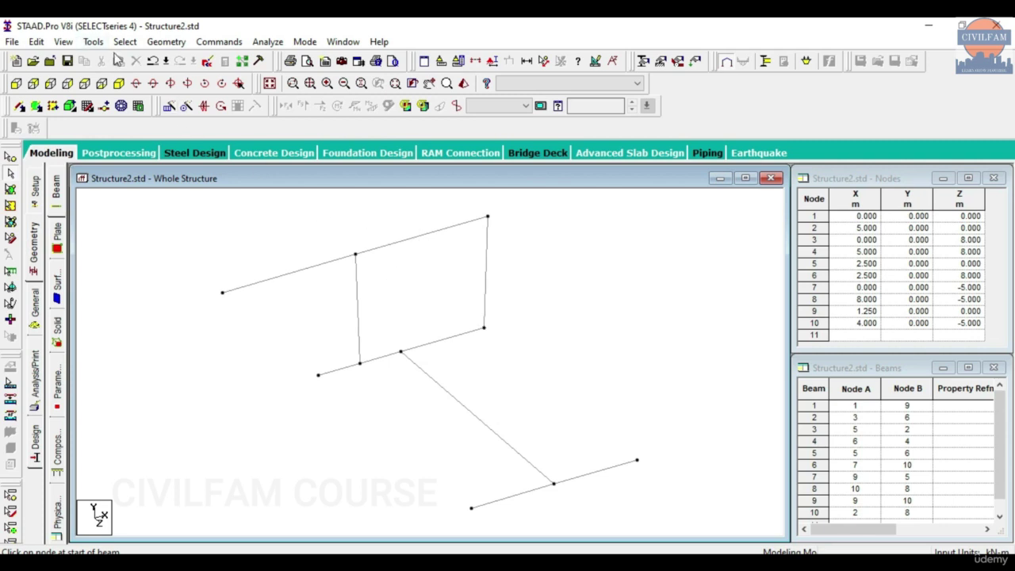
Add a beam by perpendicular intersection from node 2 to the segment between nodes 10 and 8
{"action": "left_click", "coordinate": [166, 41]}
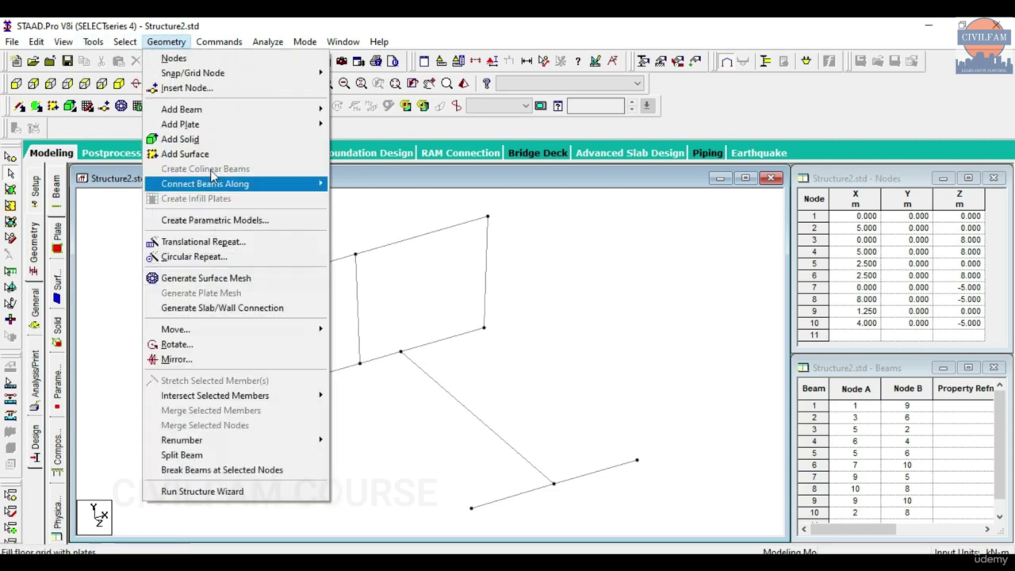
{"action": "mouse_move", "coordinate": [213, 110]}
{"action": "left_click", "coordinate": [381, 162]}
{"action": "left_click", "coordinate": [485, 326]}
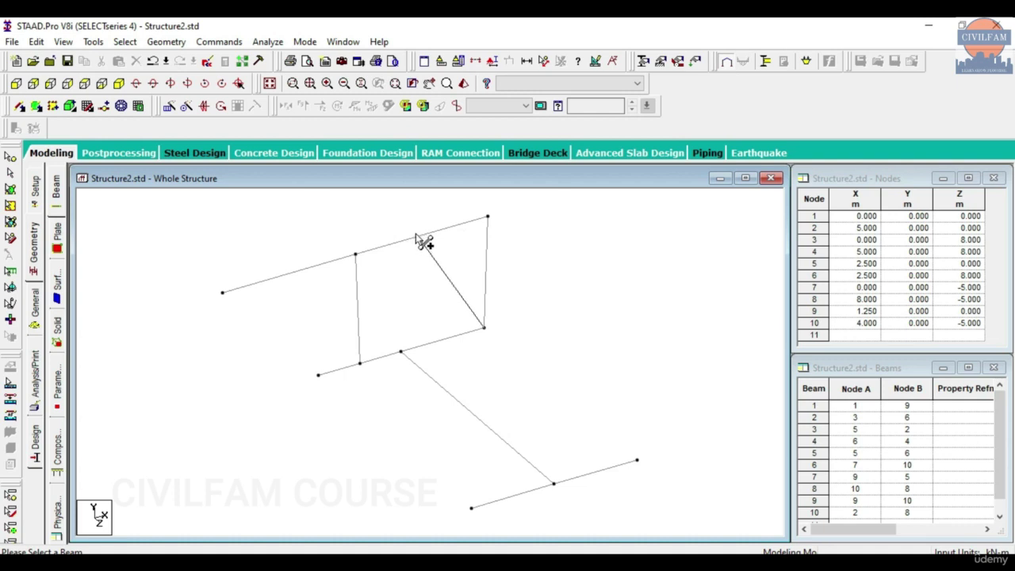
{"action": "left_click", "coordinate": [458, 226]}
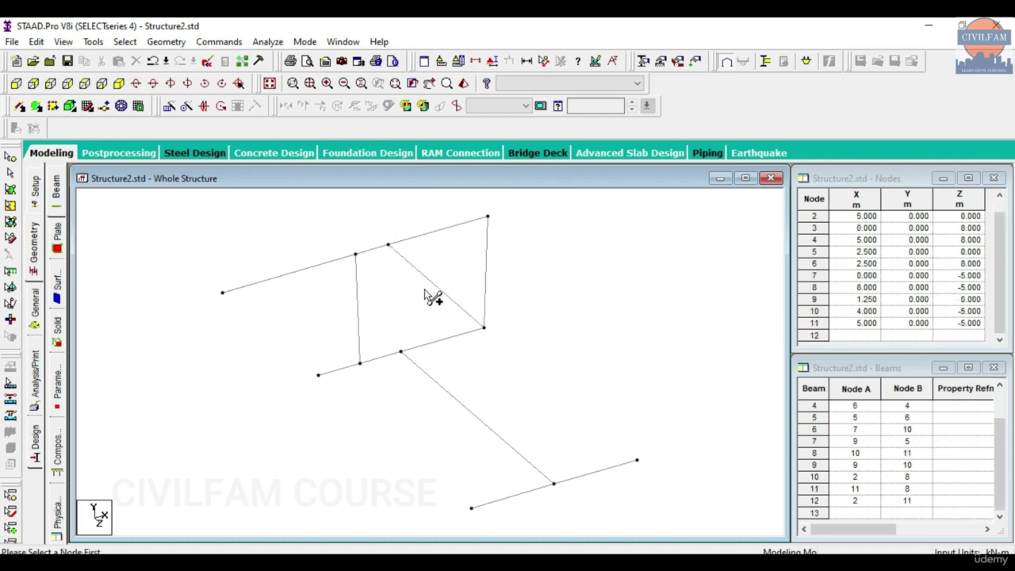
{"action": "left_click", "coordinate": [388, 245]}
Add perpendicular-intersection beams from node 1 to the beam at node 3 and from node 9 to the segment between nodes 7 and 10
{"action": "left_click", "coordinate": [318, 375]}
{"action": "left_click", "coordinate": [471, 507]}
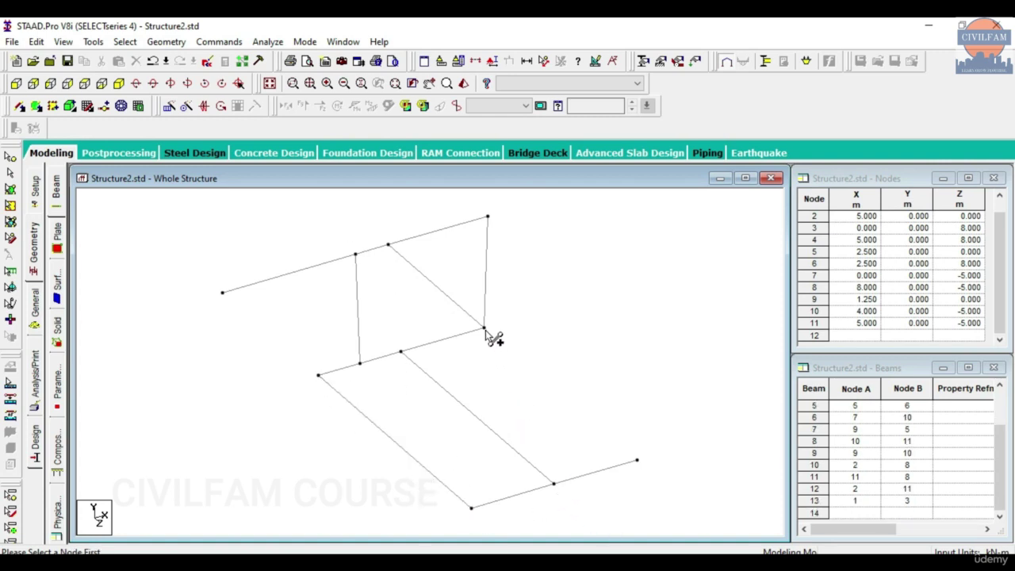
{"action": "left_click", "coordinate": [360, 363]}
{"action": "left_click", "coordinate": [292, 272]}
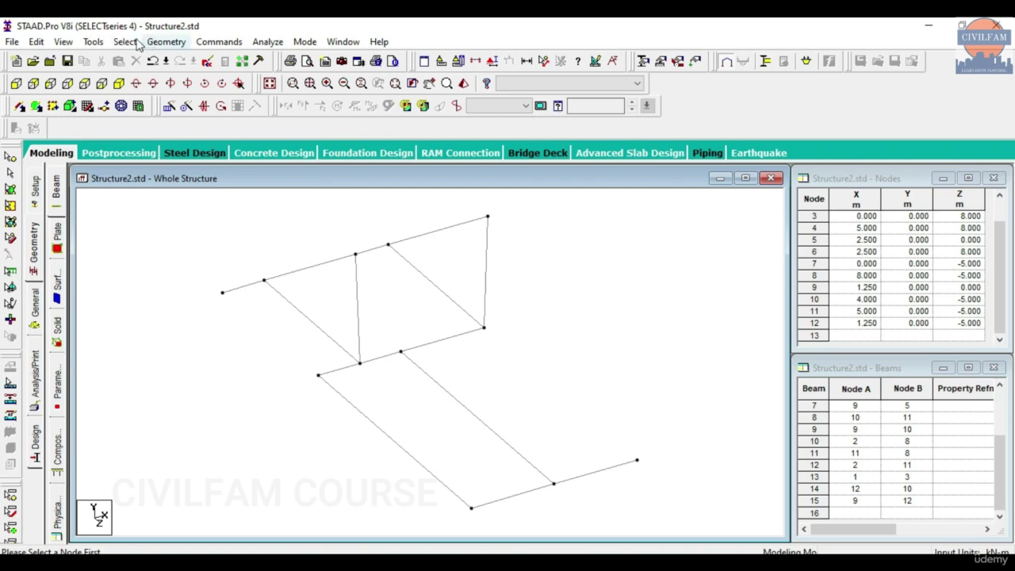
Add a curved beam from node 3 to node 4 with a 10 m radius of curvature and a gamma angle of 0 degrees
{"action": "left_click", "coordinate": [165, 41]}
{"action": "mouse_move", "coordinate": [198, 110]}
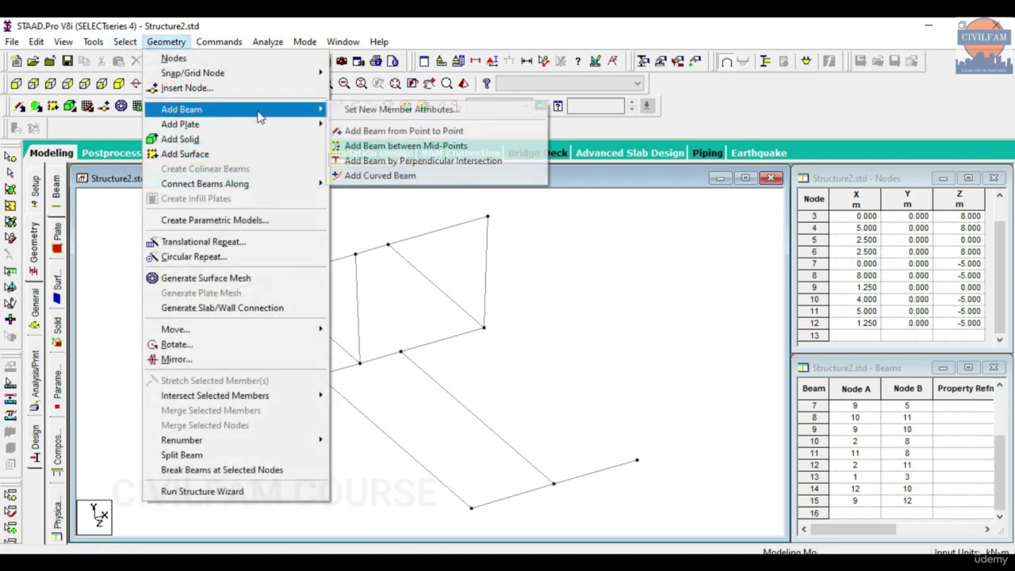
{"action": "left_click", "coordinate": [396, 178]}
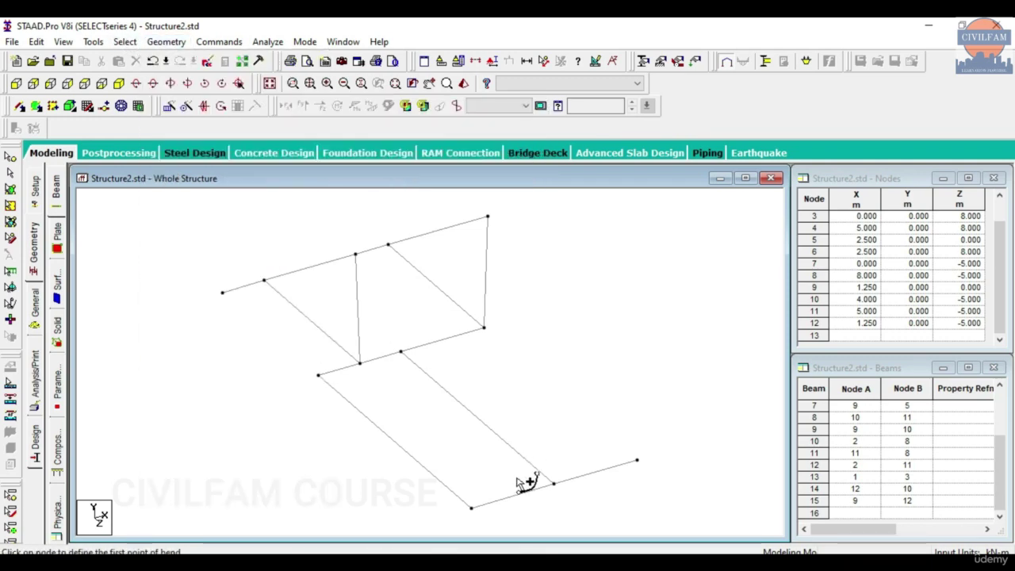
{"action": "left_click", "coordinate": [472, 508]}
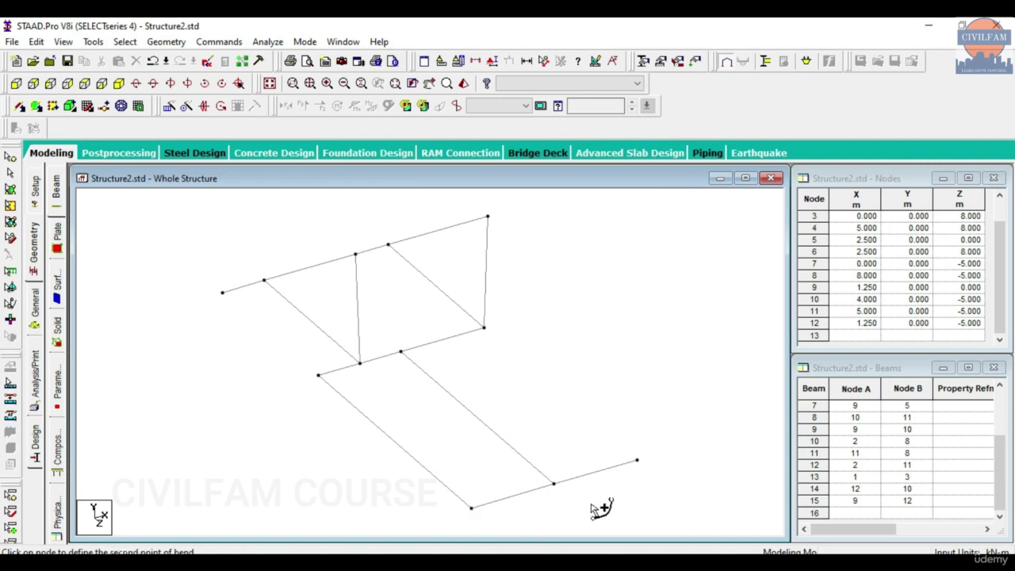
{"action": "left_click", "coordinate": [637, 460]}
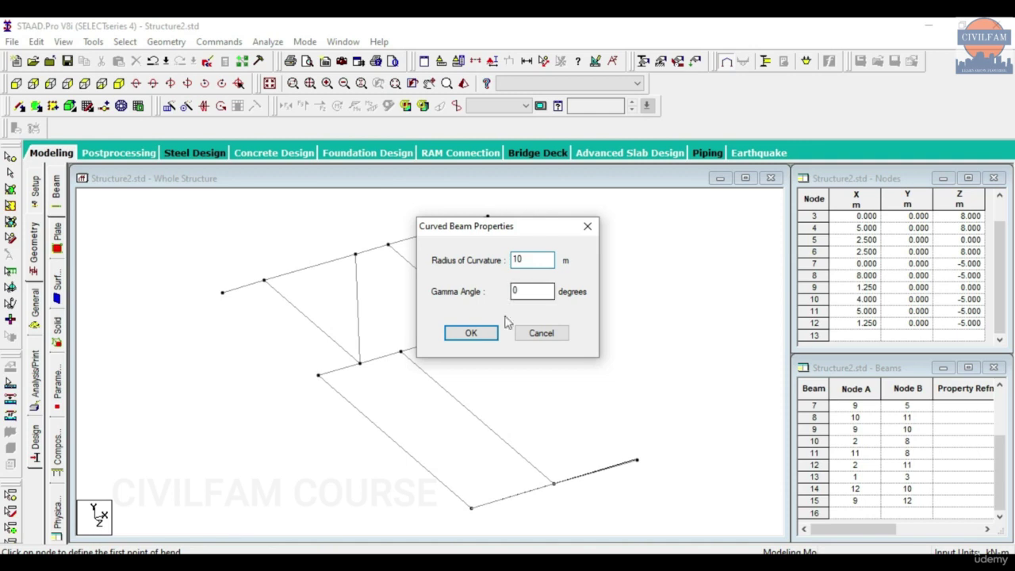
{"action": "left_click", "coordinate": [471, 333]}
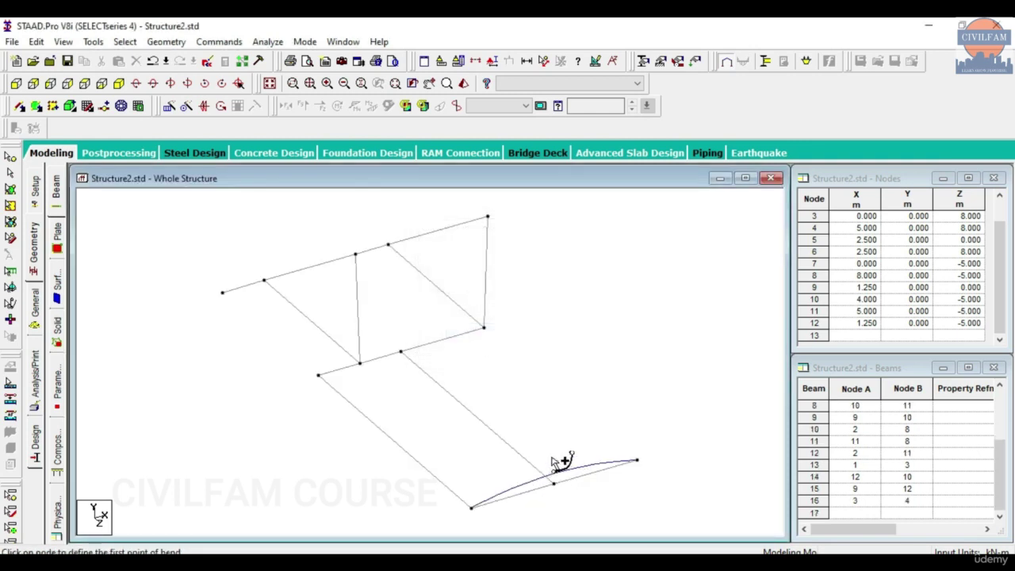
View the structure in the 3D rendered view, rotate it slightly, and close that view again
{"action": "left_click", "coordinate": [464, 83]}
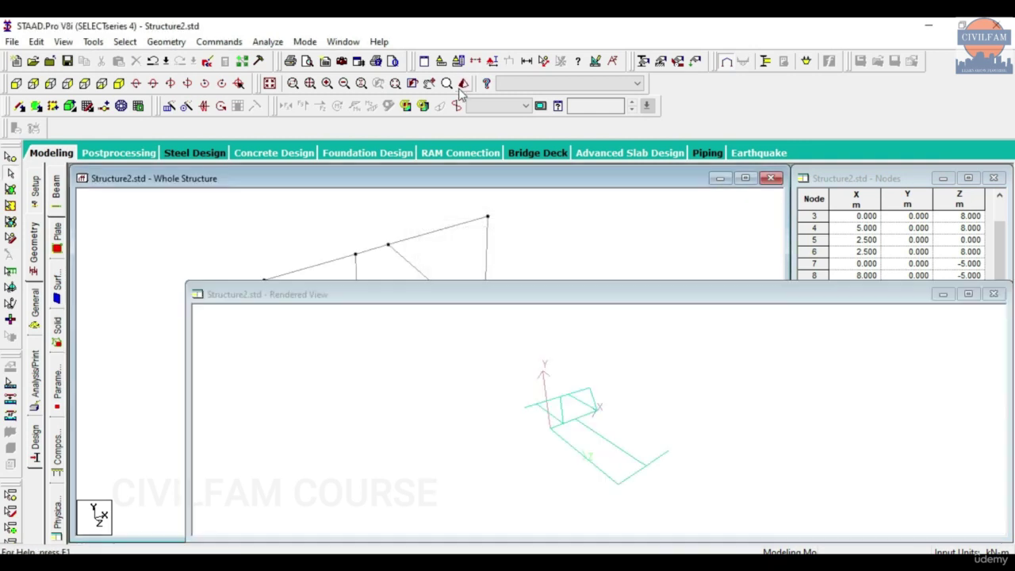
{"action": "left_click_drag", "start_coordinate": [662, 486], "coordinate": [651, 502]}
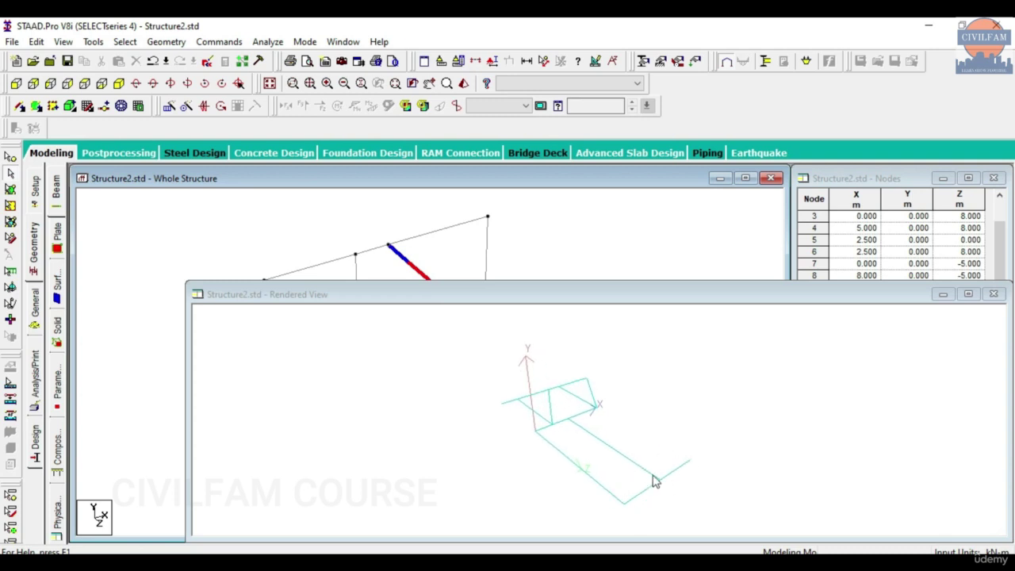
{"action": "left_click", "coordinate": [994, 295]}
Delete the curved beam between nodes 3 and 4
{"action": "left_click", "coordinate": [581, 469]}
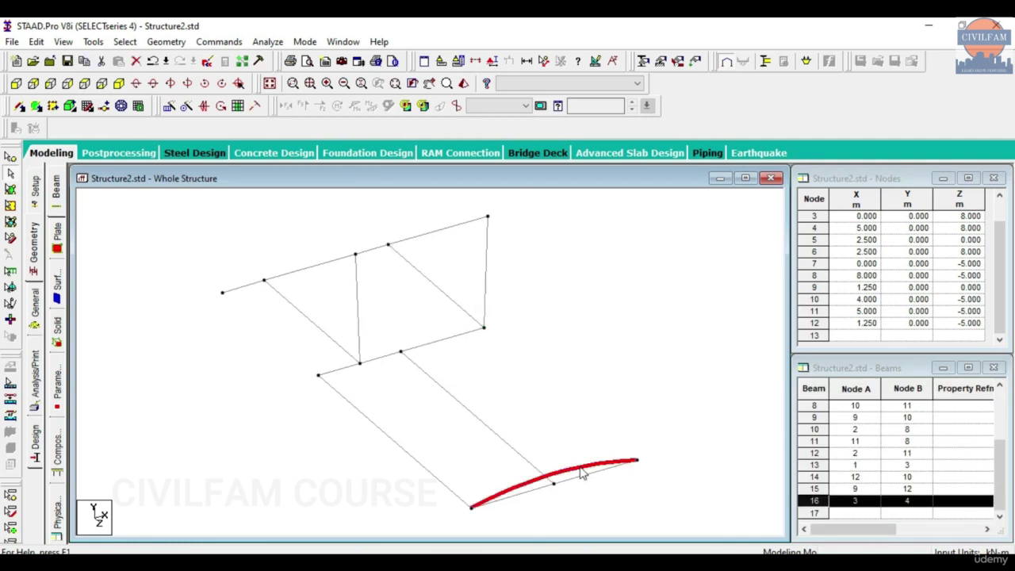
{"action": "key", "text": "Delete"}
{"action": "left_click", "coordinate": [547, 327]}
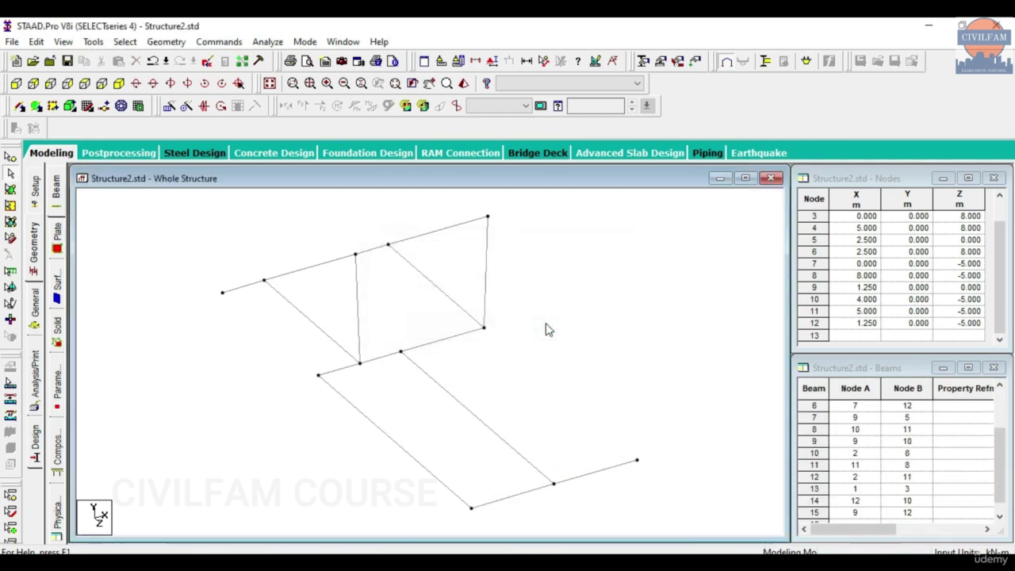
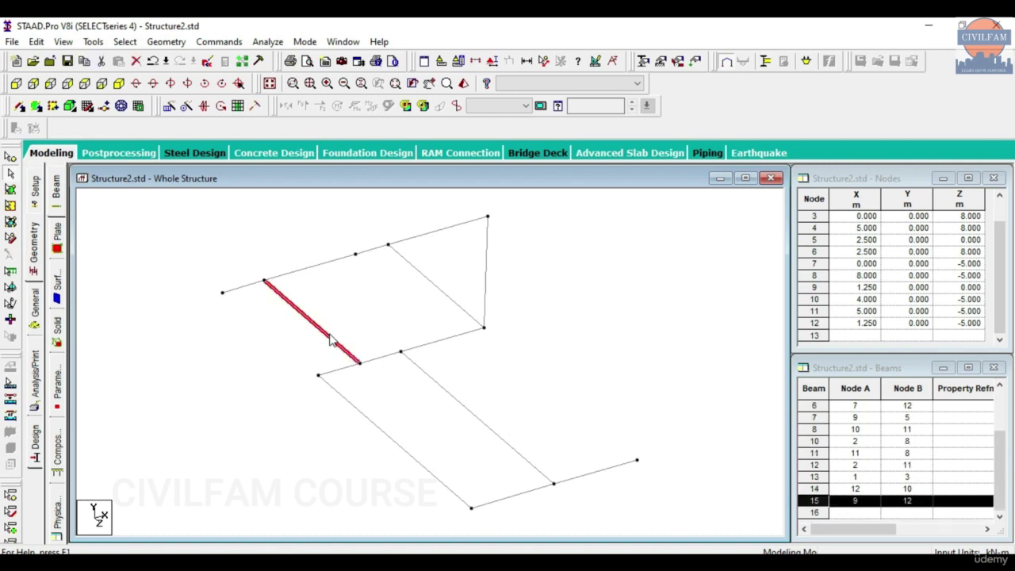
Zoom in on the collinear beams around node 10, on the line between nodes 7 and 8
{"action": "left_click", "coordinate": [317, 235]}
{"action": "scroll", "coordinate": [326, 236], "scroll_direction": "up", "scroll_amount": 2}
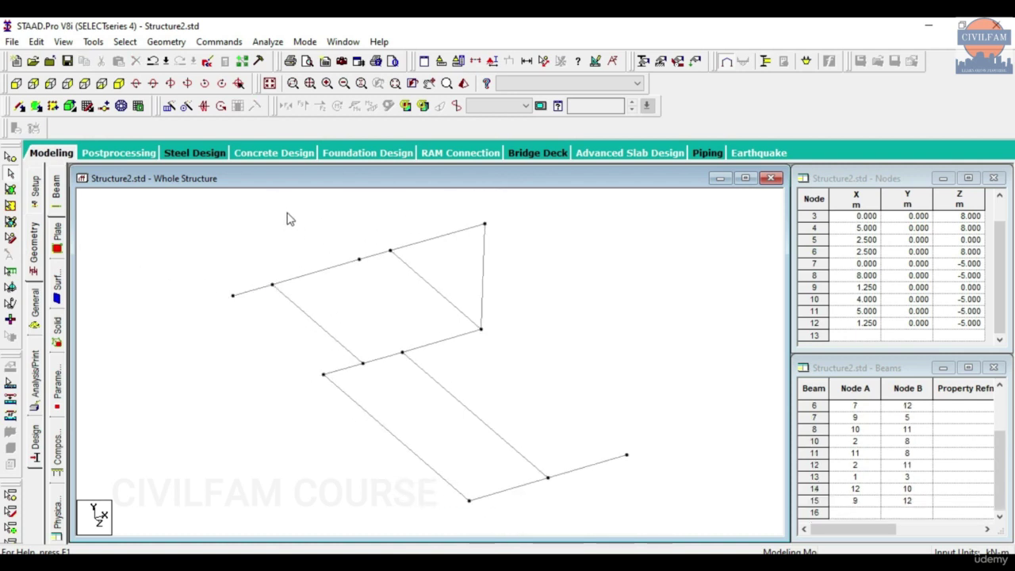
{"action": "left_click", "coordinate": [293, 83]}
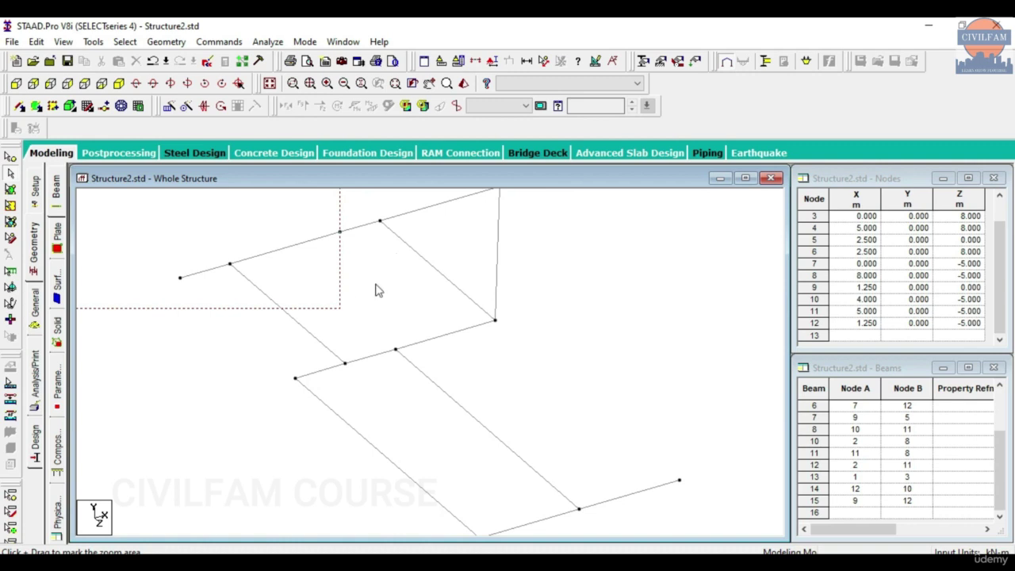
{"action": "scroll", "coordinate": [378, 297], "scroll_direction": "down", "scroll_amount": 1}
{"action": "mouse_move", "coordinate": [265, 220]}
{"action": "left_mouse_down"}
{"action": "mouse_move", "coordinate": [430, 283]}
{"action": "mouse_move", "coordinate": [440, 326]}
{"action": "left_mouse_up"}
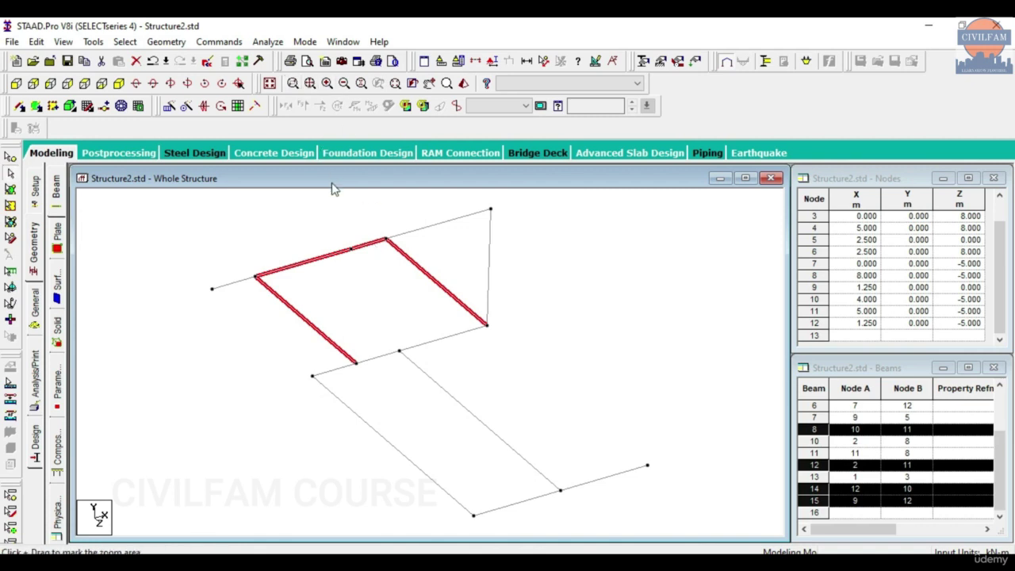
{"action": "left_click", "coordinate": [334, 190]}
{"action": "left_click", "coordinate": [332, 85]}
{"action": "scroll", "coordinate": [328, 220], "scroll_direction": "up", "scroll_amount": 4}
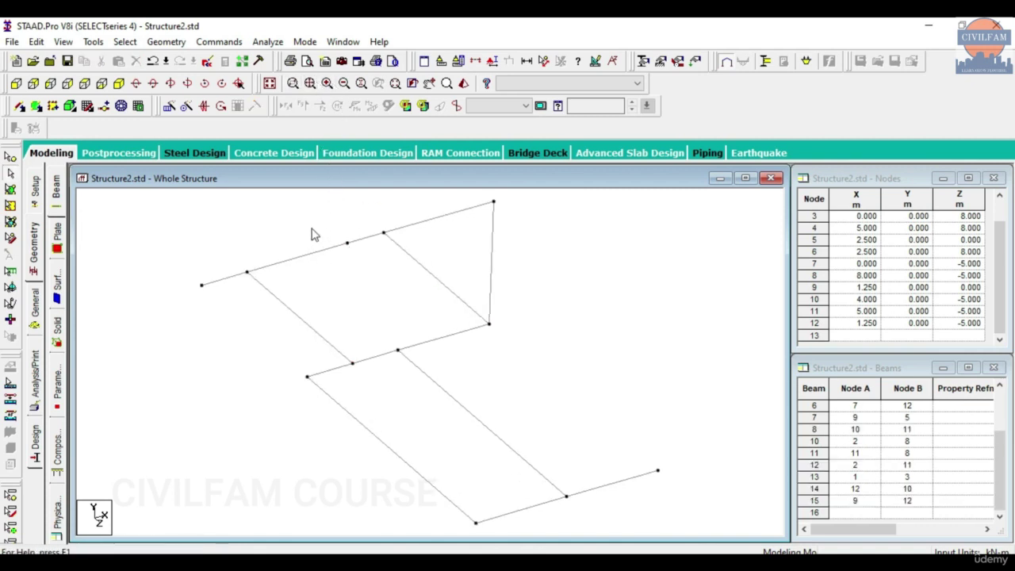
{"action": "left_click_drag", "start_coordinate": [387, 399], "coordinate": [393, 401]}
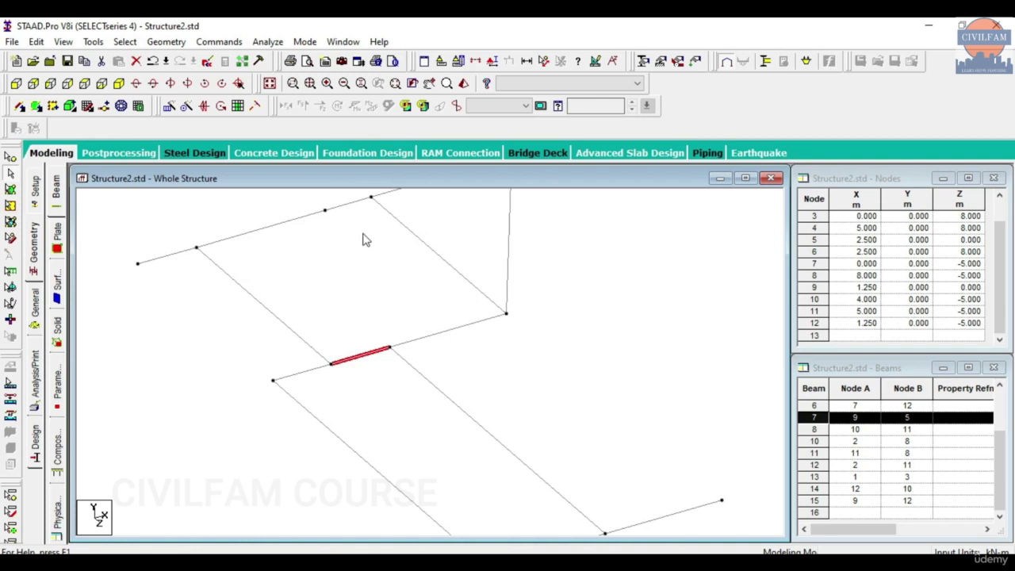
{"action": "left_click", "coordinate": [430, 83]}
{"action": "left_click_drag", "start_coordinate": [335, 305], "coordinate": [381, 349]}
{"action": "scroll", "coordinate": [381, 349], "scroll_direction": "up", "scroll_amount": 2}
{"action": "left_click", "coordinate": [363, 367]}
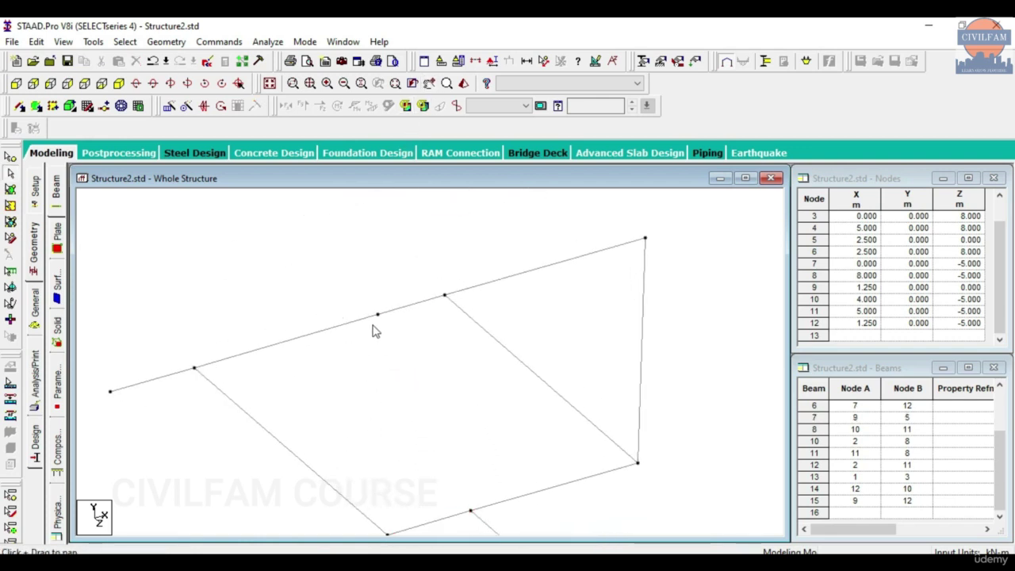
Inspect the separate beam segments on either side of node 10 by selecting them individually
{"action": "left_click", "coordinate": [402, 311]}
{"action": "left_click", "coordinate": [334, 337]}
{"action": "left_click", "coordinate": [327, 332]}
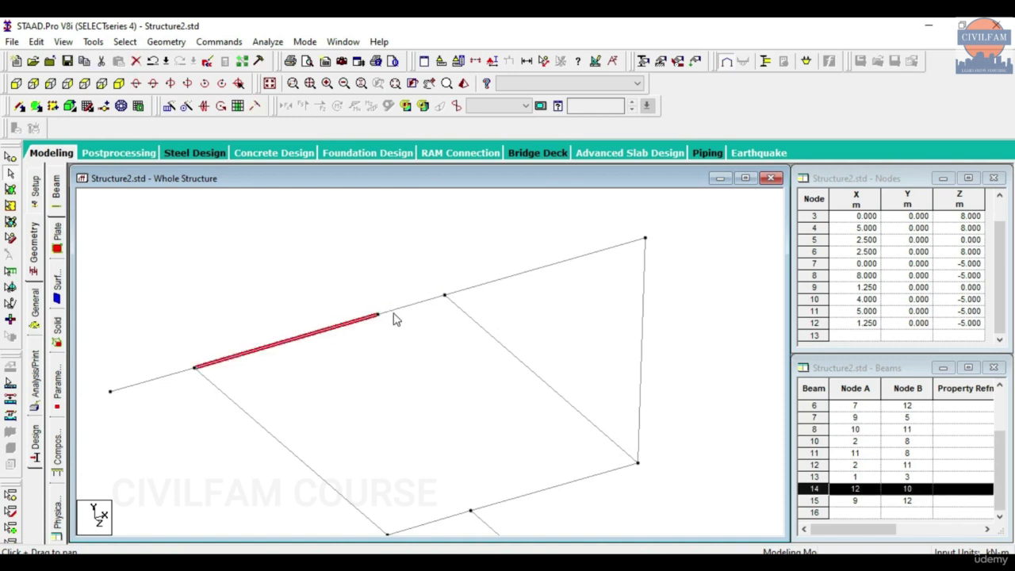
{"action": "left_click", "coordinate": [397, 315]}
{"action": "left_click", "coordinate": [279, 344]}
{"action": "left_click", "coordinate": [414, 364]}
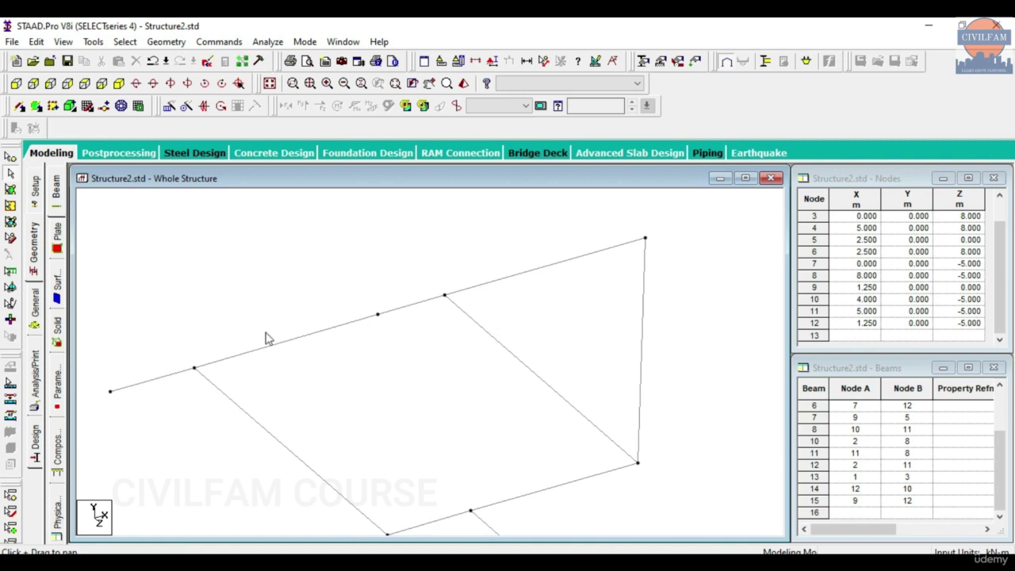
Merge the collinear beams 8 and 14 between nodes 12 and 11 into one member, keeping beam number 8, and check the merged member
{"action": "left_click", "coordinate": [363, 326]}
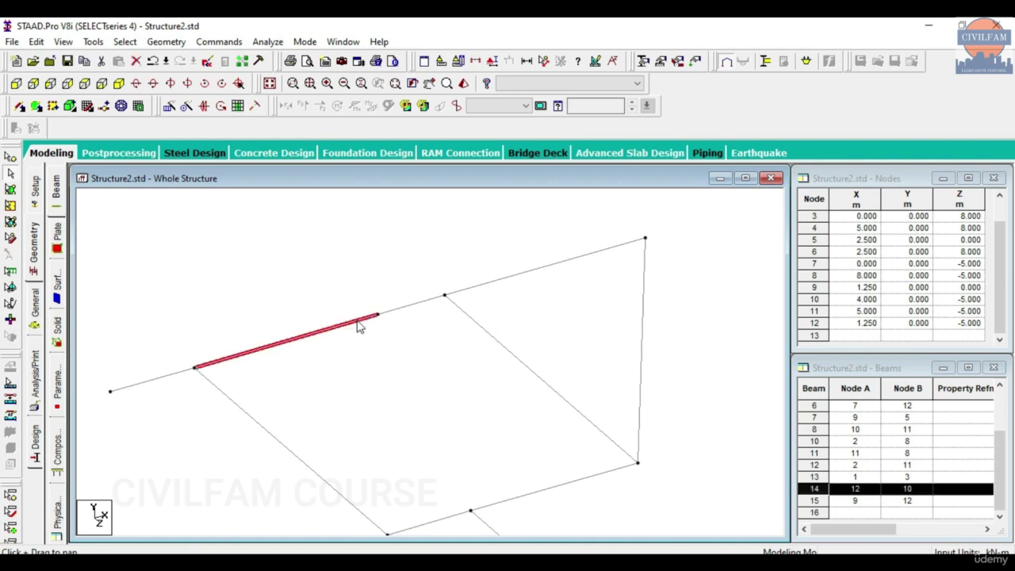
{"action": "left_click", "coordinate": [399, 312], "text": "ctrl"}
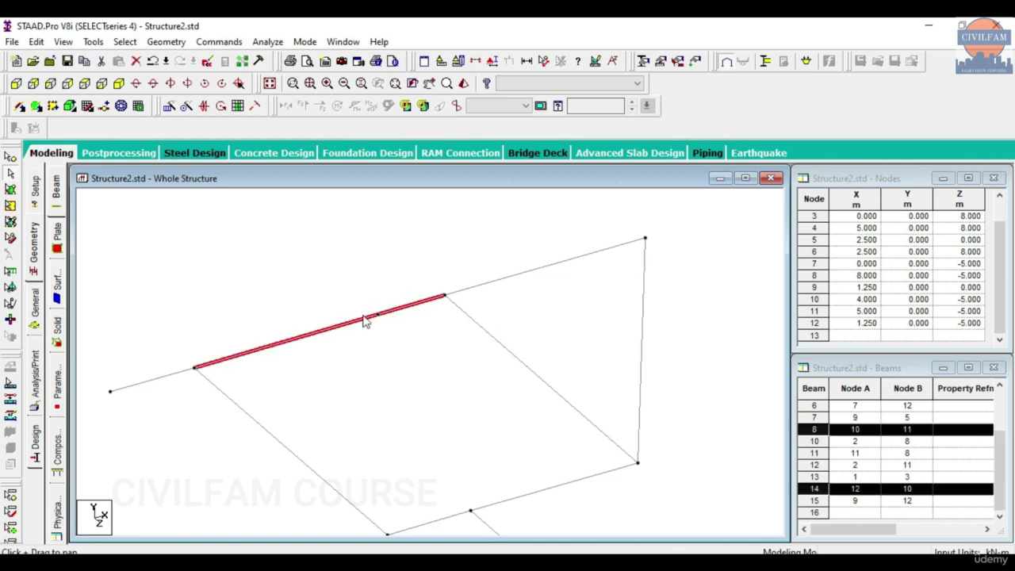
{"action": "left_click", "coordinate": [165, 42]}
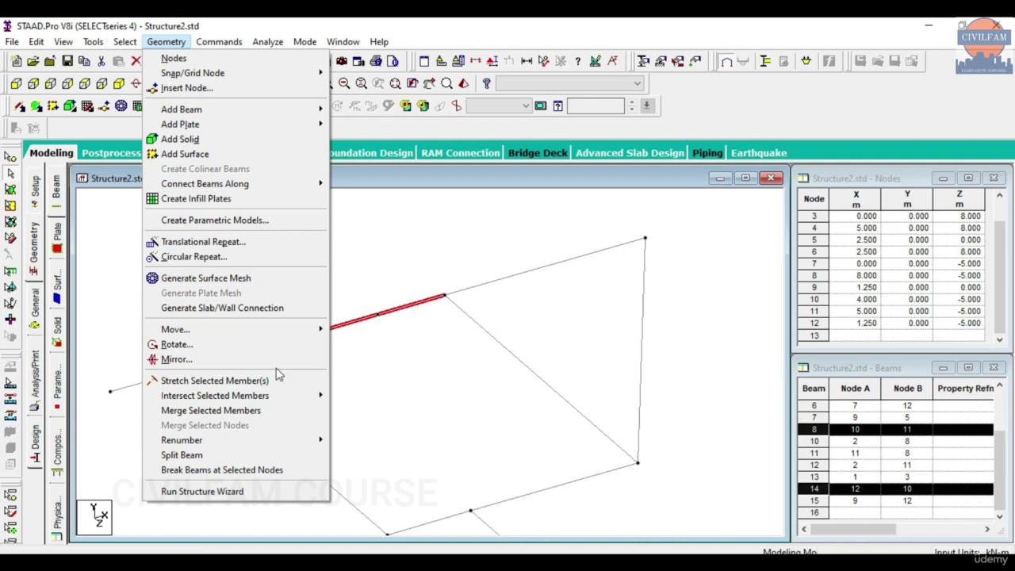
{"action": "left_click", "coordinate": [215, 411]}
{"action": "left_click_drag", "start_coordinate": [545, 198], "coordinate": [652, 158]}
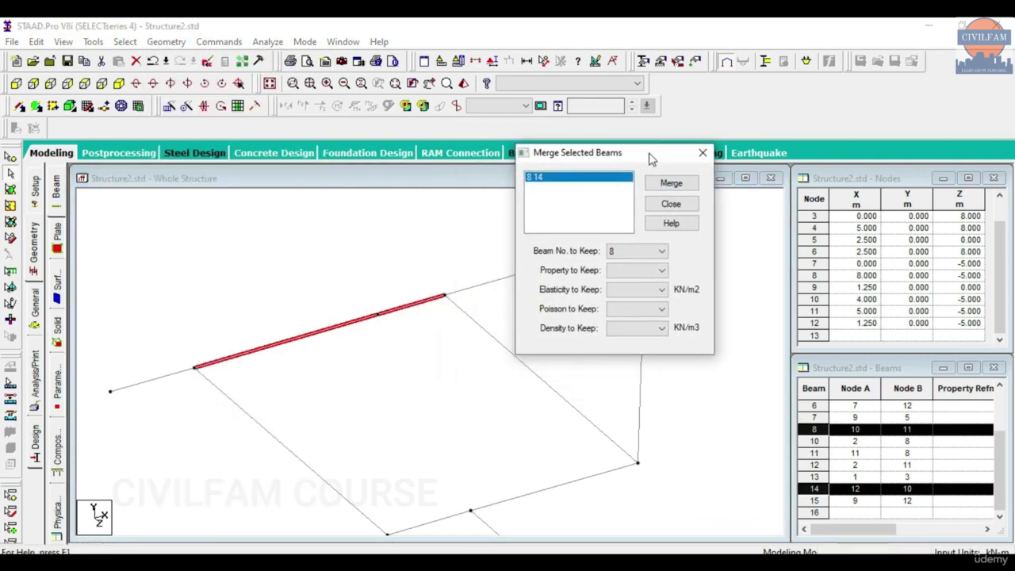
{"action": "left_click", "coordinate": [661, 251]}
{"action": "left_click", "coordinate": [653, 276]}
{"action": "left_click", "coordinate": [641, 251]}
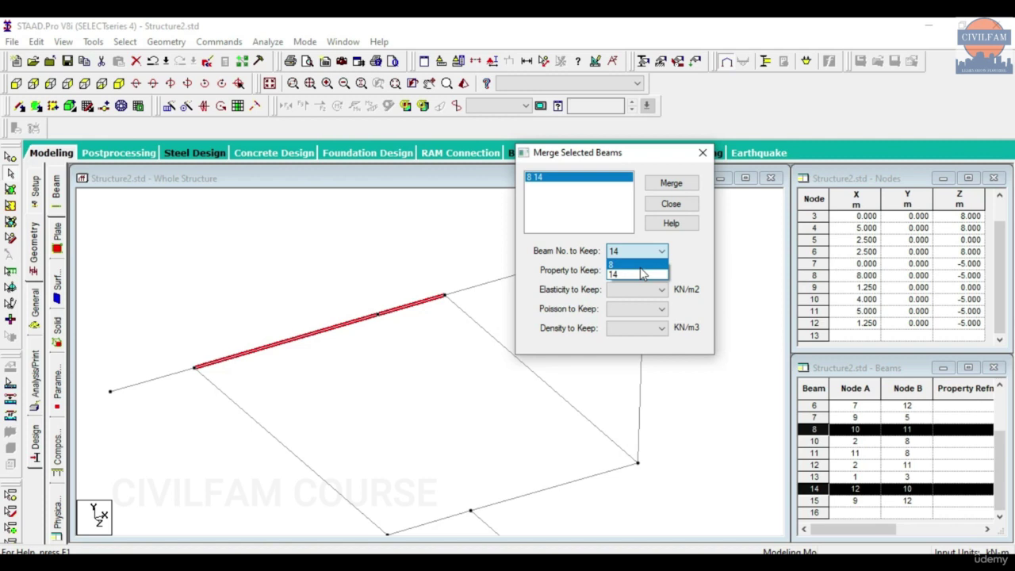
{"action": "left_click", "coordinate": [635, 264]}
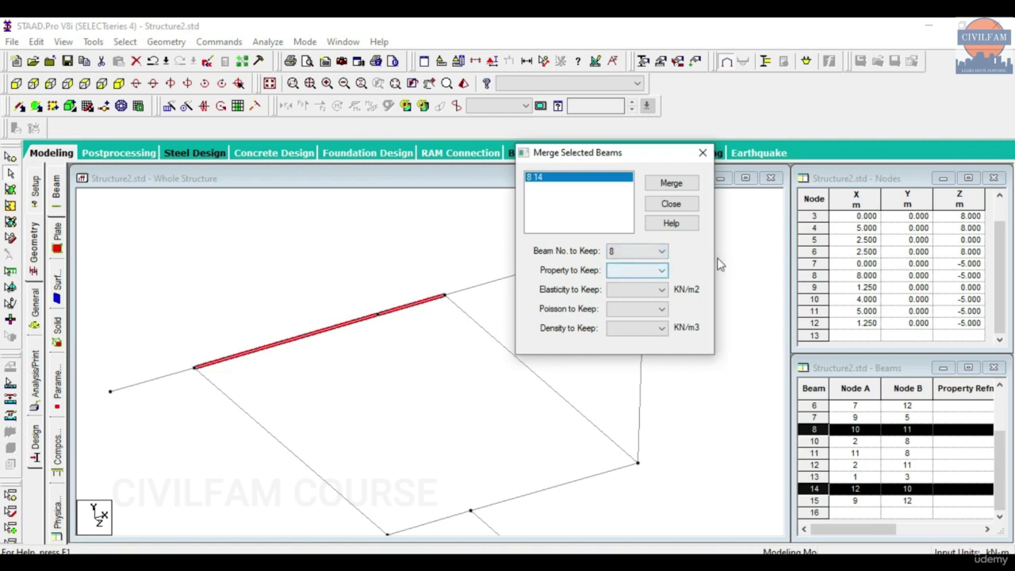
{"action": "left_click", "coordinate": [664, 186]}
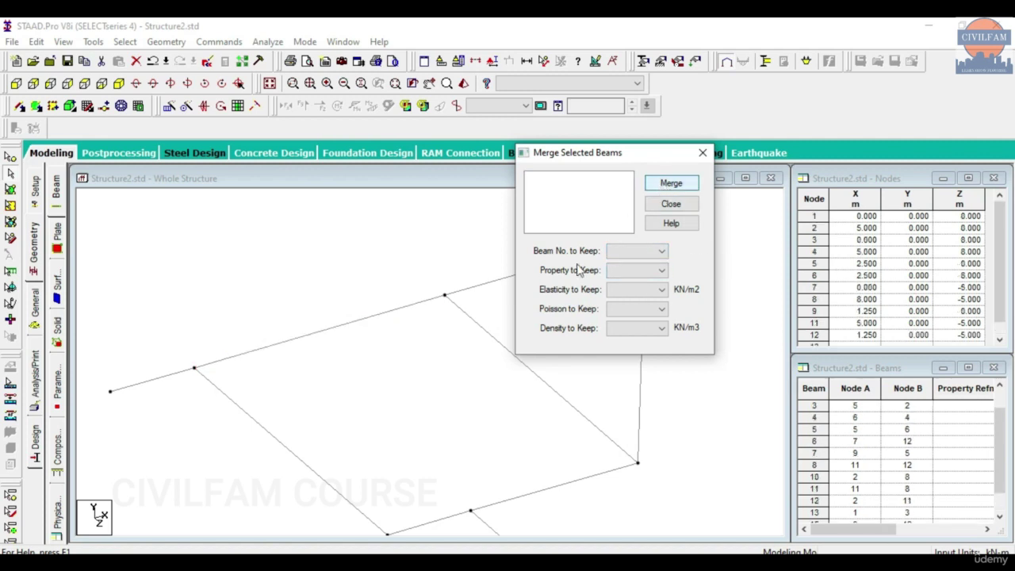
{"action": "left_click", "coordinate": [703, 152]}
{"action": "left_click", "coordinate": [344, 328]}
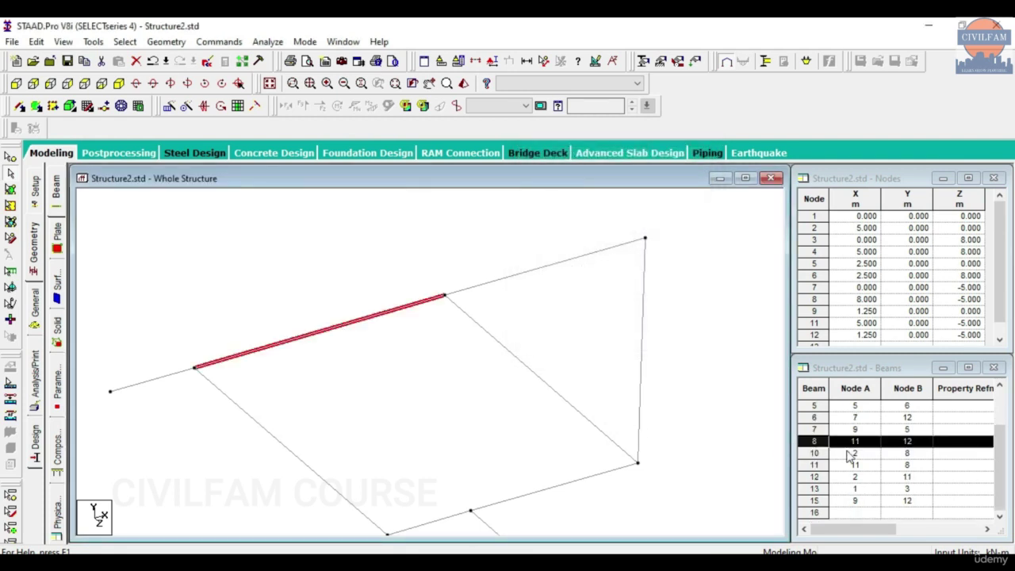
{"action": "left_click", "coordinate": [470, 396]}
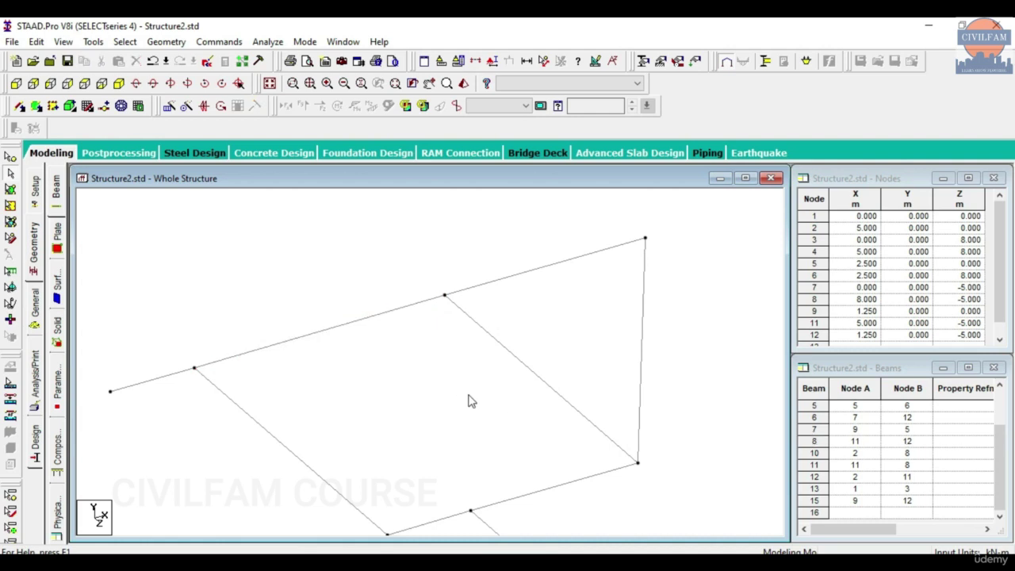
Delete the beam connecting nodes 9 and 12
{"action": "key", "text": "Down"}
{"action": "key", "text": "Down"}
{"action": "key", "text": "Down"}
{"action": "key", "text": "Down"}
{"action": "key", "text": "Down"}
{"action": "key", "text": "Down"}
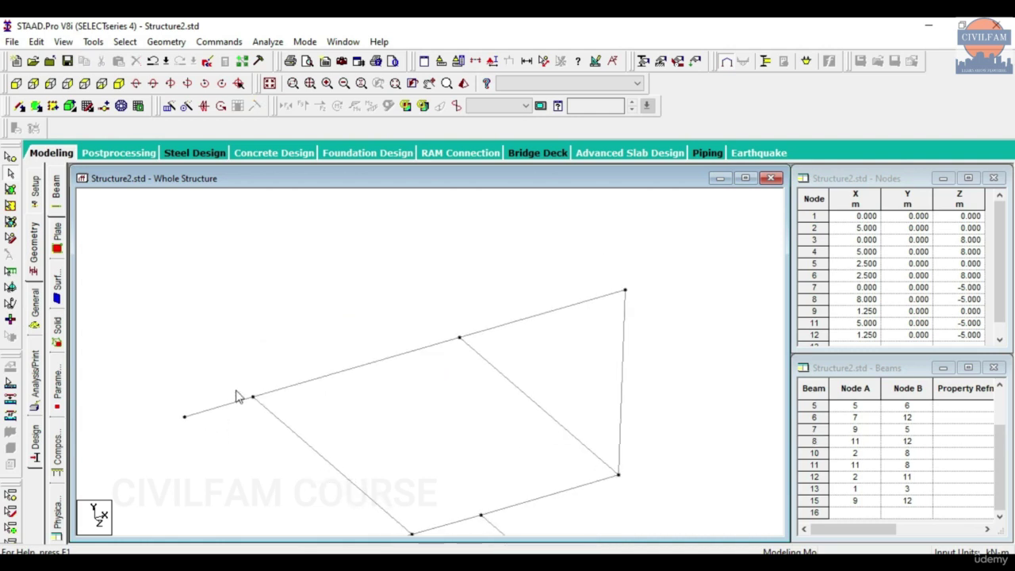
{"action": "left_click", "coordinate": [266, 420]}
{"action": "key", "text": "Delete"}
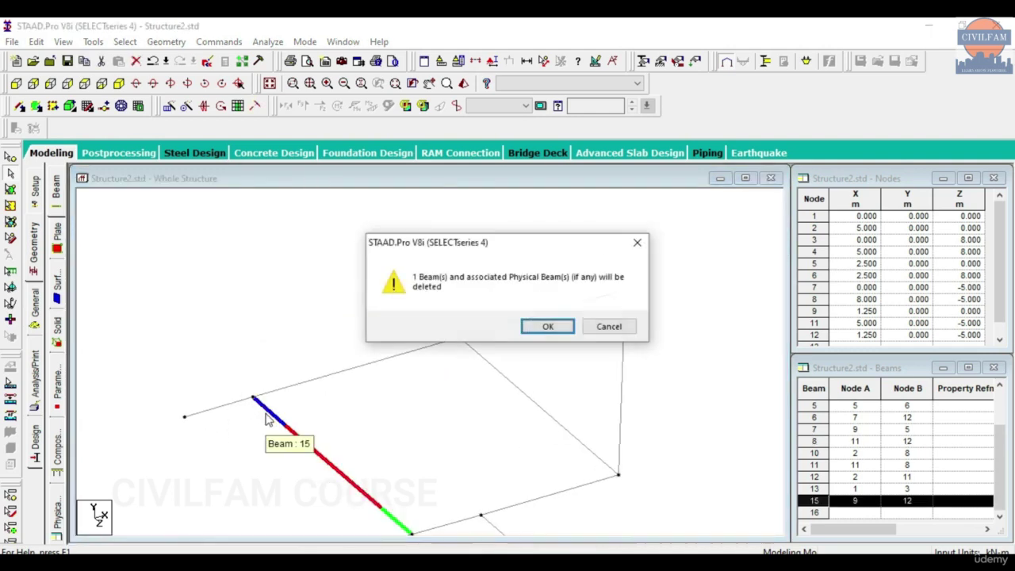
{"action": "key", "text": "Return"}
Merge collinear beams 6 and 8 between nodes 7 and 11 into one member, keeping beam number 6, and check the merged member
{"action": "left_click", "coordinate": [229, 405]}
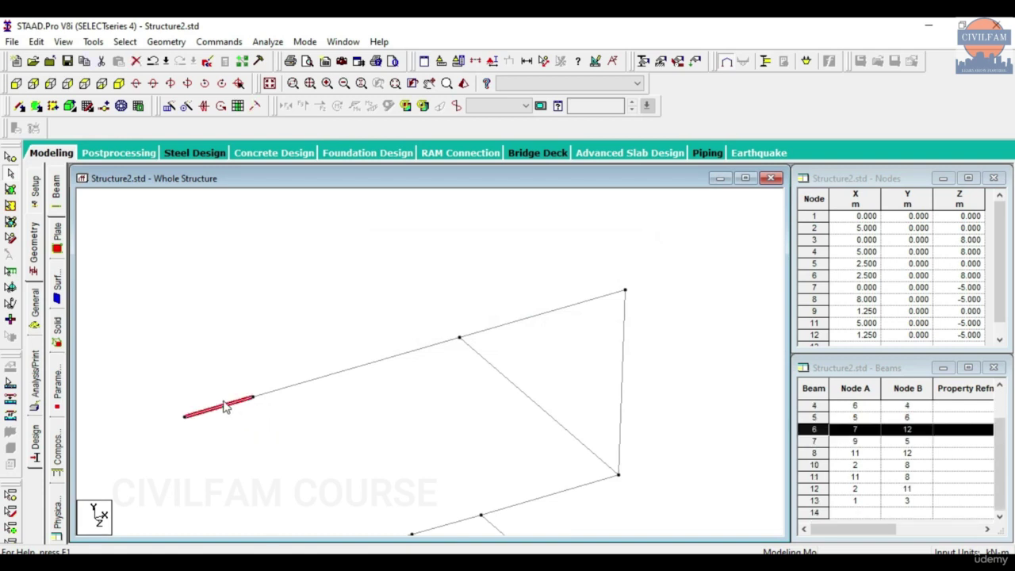
{"action": "left_click", "coordinate": [272, 395], "text": "ctrl"}
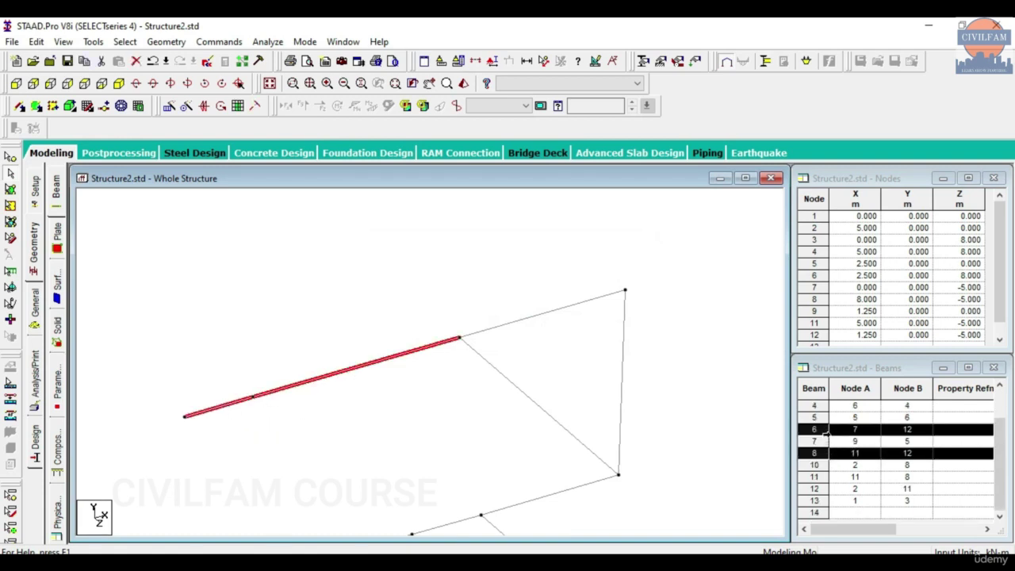
{"action": "left_click", "coordinate": [166, 42]}
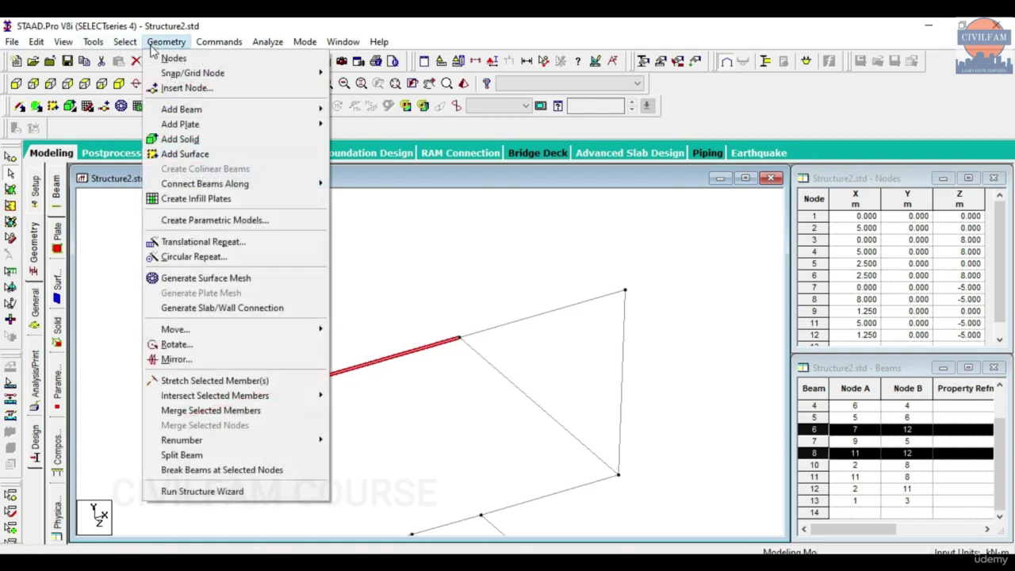
{"action": "left_click", "coordinate": [221, 414]}
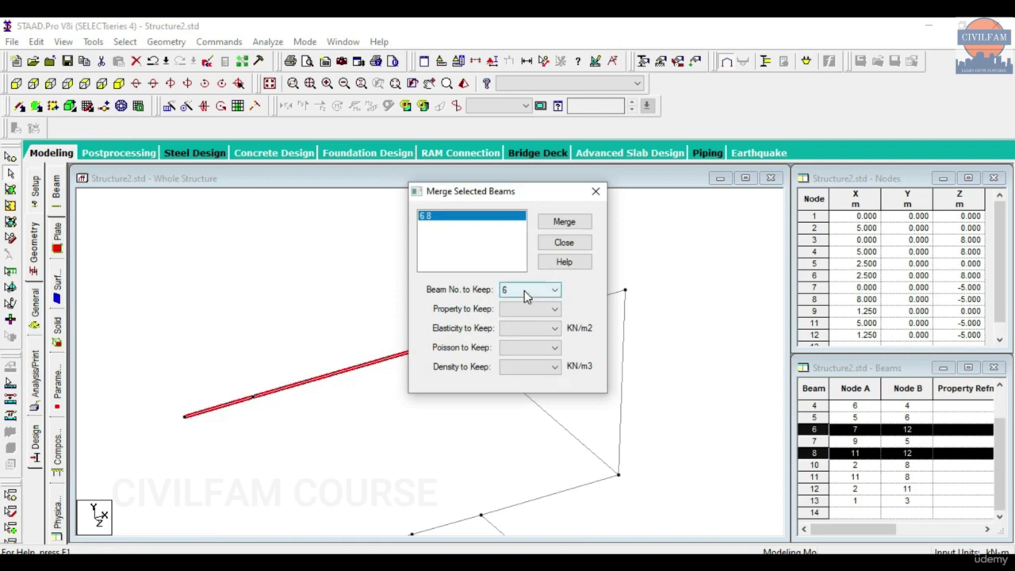
{"action": "left_click", "coordinate": [527, 291]}
{"action": "left_click", "coordinate": [538, 314]}
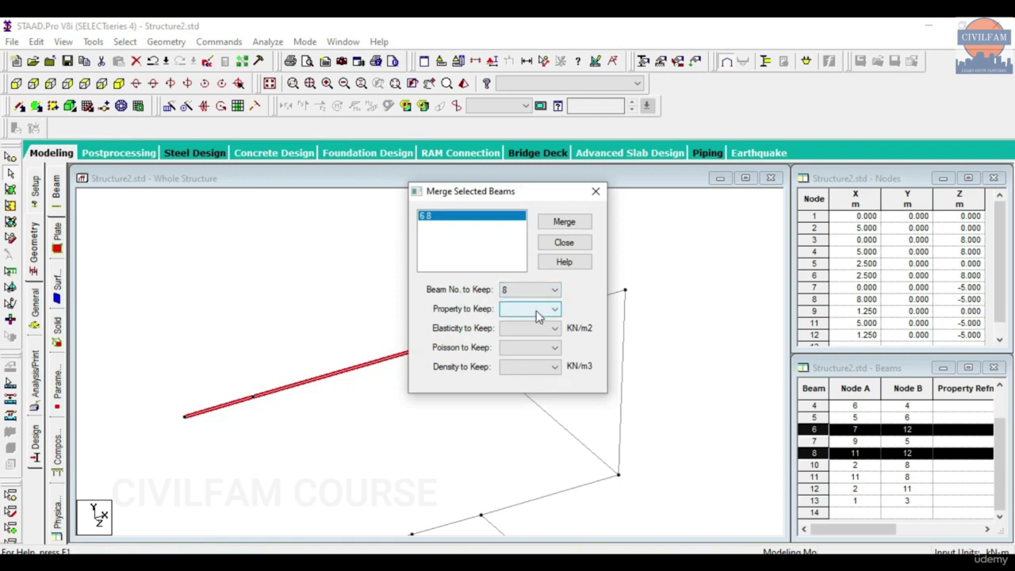
{"action": "left_click", "coordinate": [545, 290]}
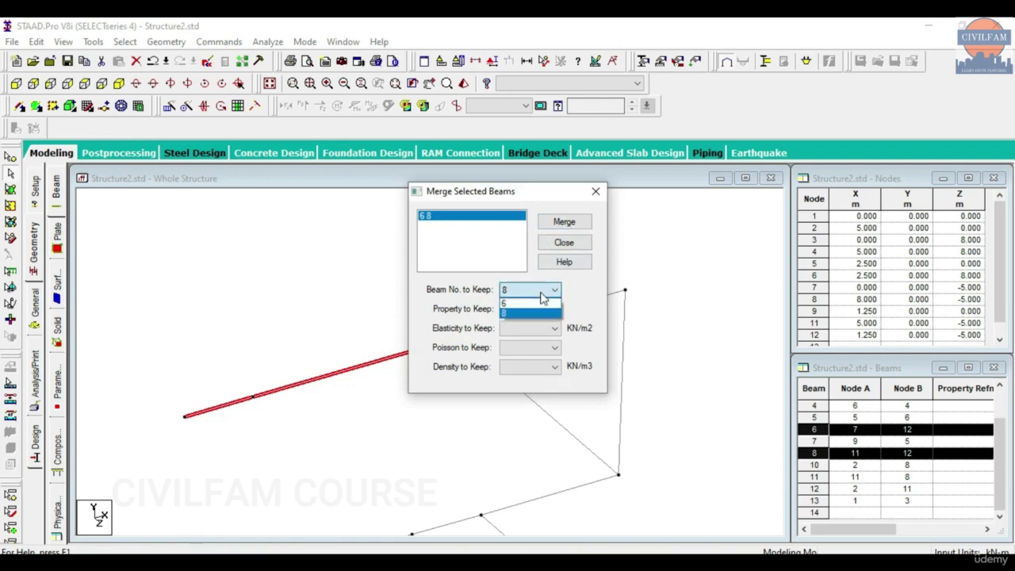
{"action": "left_click", "coordinate": [516, 303]}
{"action": "left_click", "coordinate": [553, 225]}
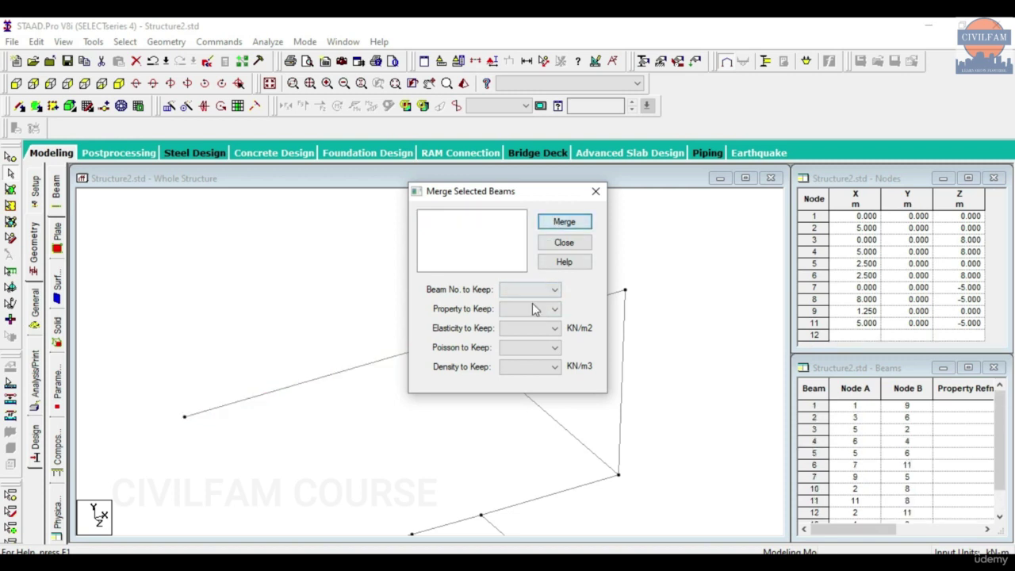
{"action": "left_click", "coordinate": [596, 191]}
{"action": "left_click", "coordinate": [320, 379]}
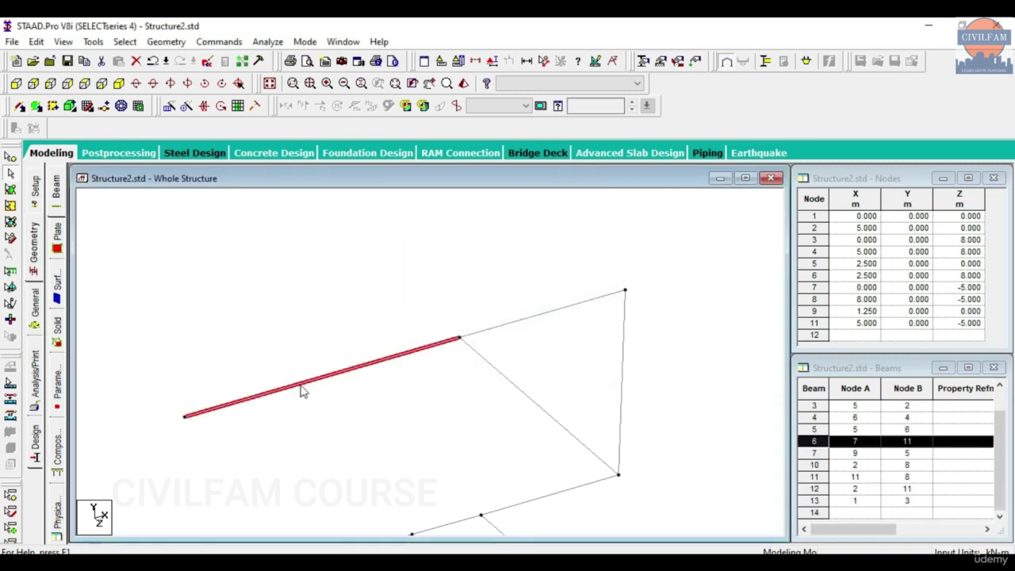
Merge collinear beams 1 and 7 between nodes 1 and 5 into one member, keeping beam number 1
{"action": "scroll", "coordinate": [211, 283], "scroll_direction": "down", "scroll_amount": 5}
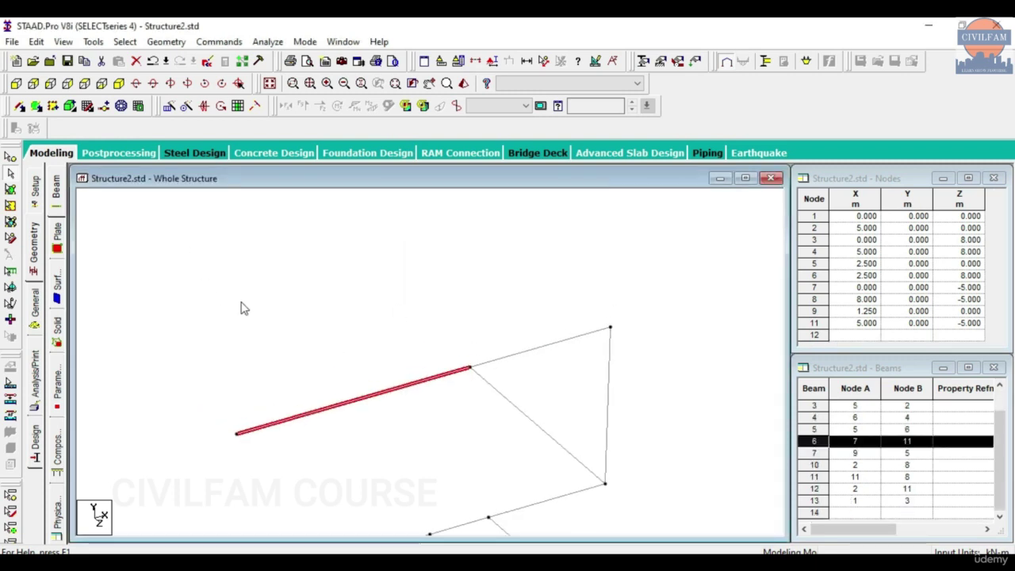
{"action": "scroll", "coordinate": [414, 384], "scroll_direction": "up", "scroll_amount": 1}
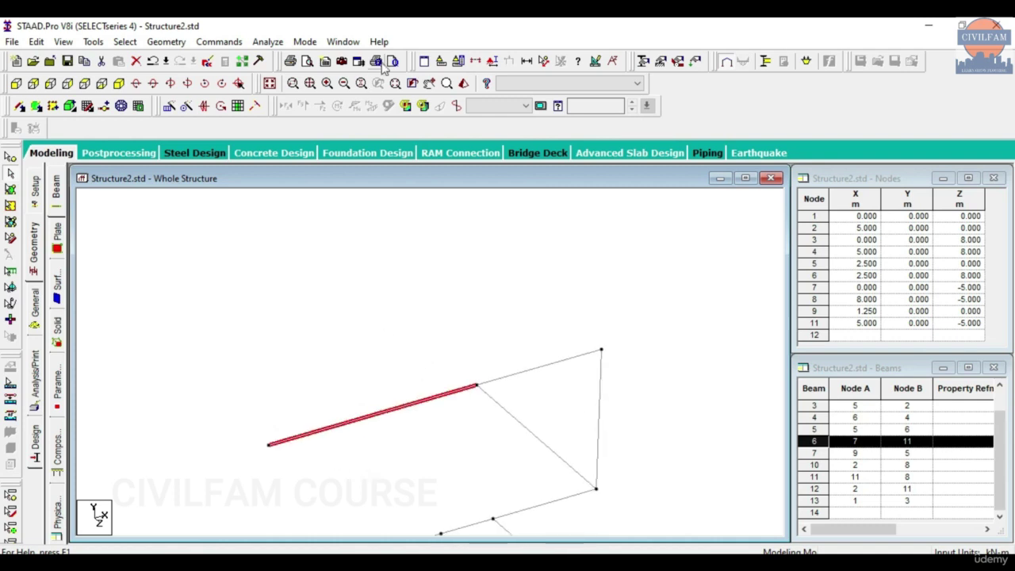
{"action": "left_click", "coordinate": [429, 83]}
{"action": "left_click_drag", "start_coordinate": [476, 367], "coordinate": [428, 278]}
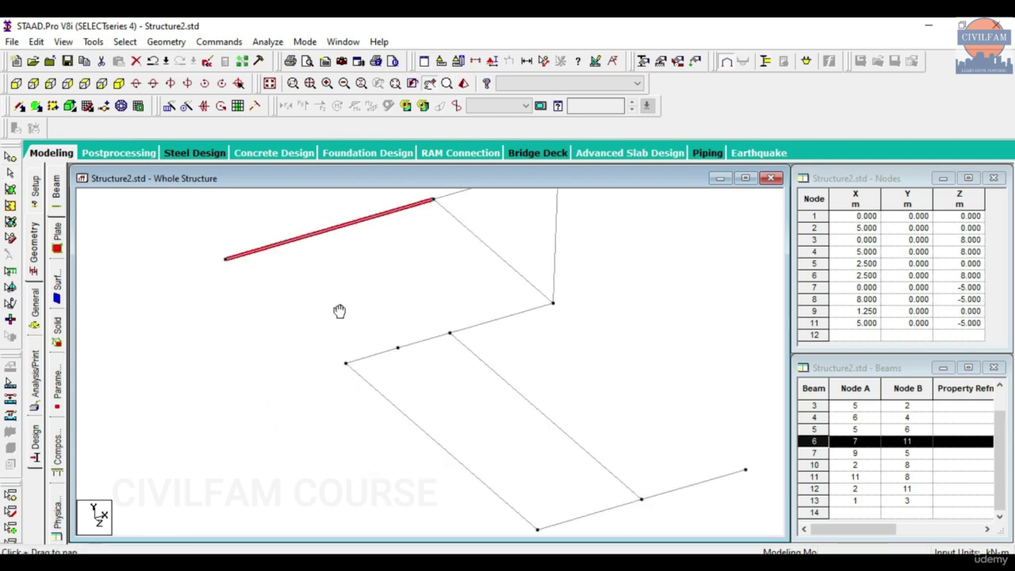
{"action": "left_click", "coordinate": [442, 392]}
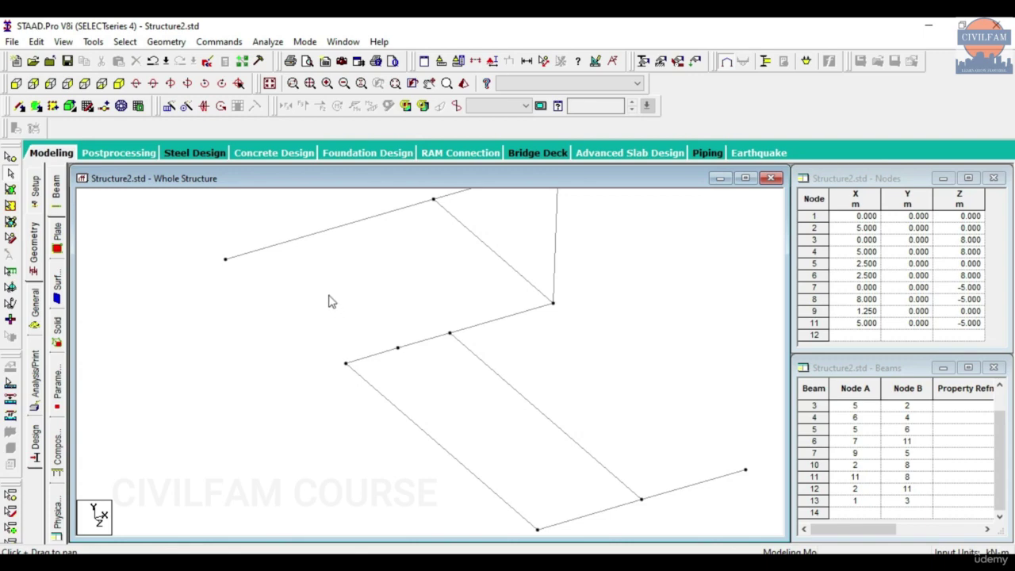
{"action": "left_click", "coordinate": [382, 354]}
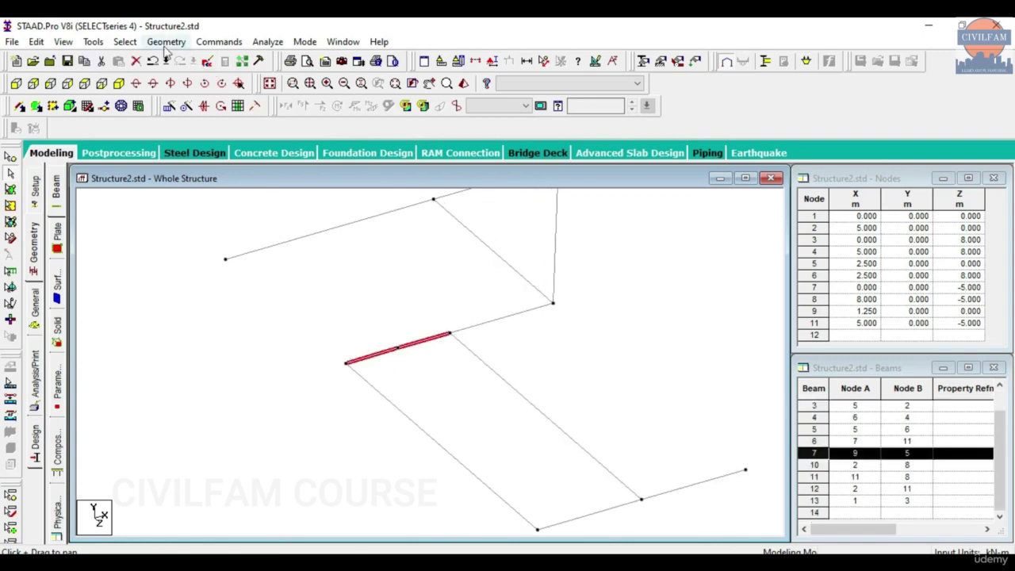
{"action": "left_click", "coordinate": [165, 41]}
{"action": "left_click", "coordinate": [214, 408]}
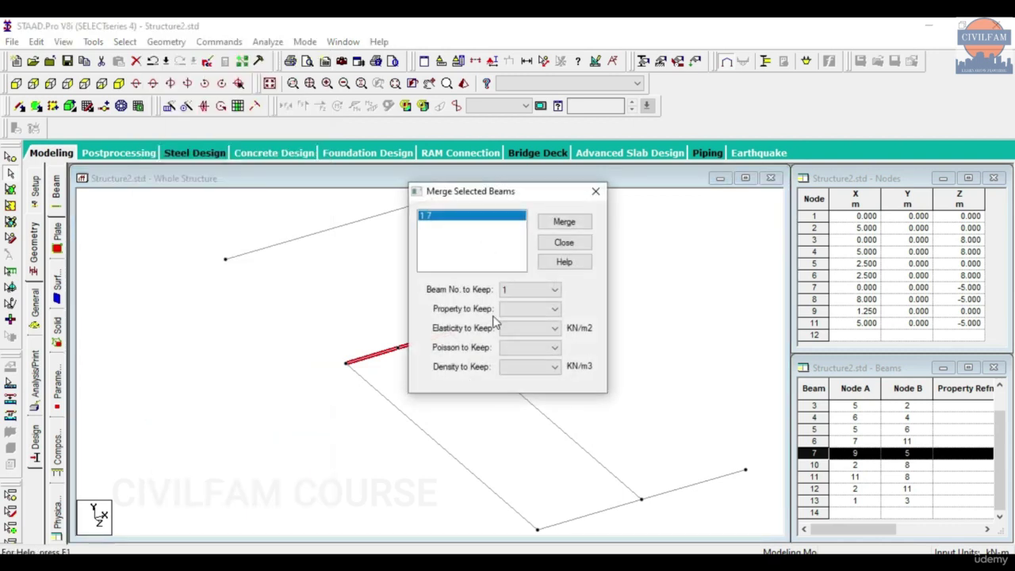
{"action": "left_click", "coordinate": [564, 222]}
{"action": "left_click", "coordinate": [596, 191]}
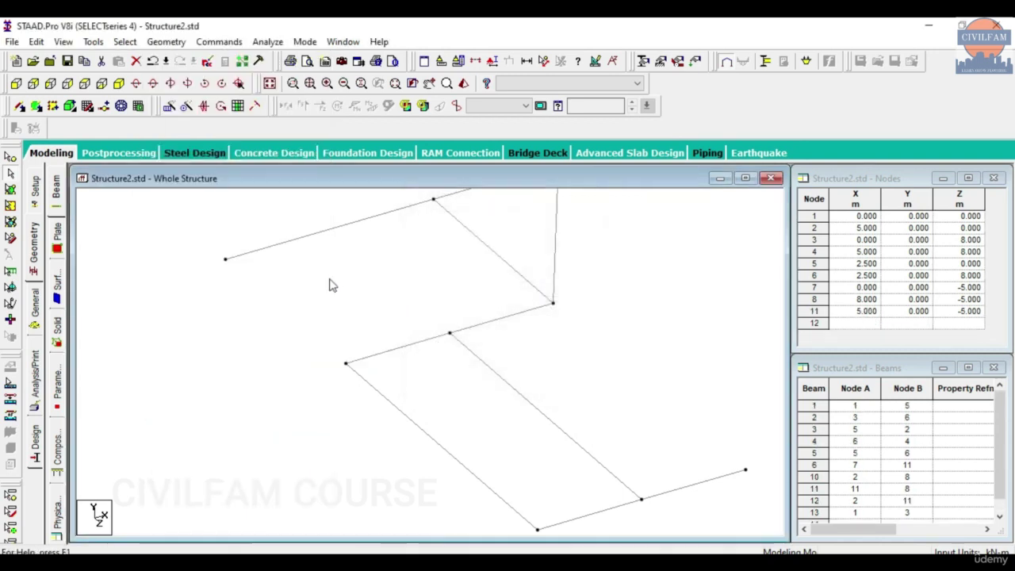
Split beam 6 between nodes 7 and 11 by inserting a node 2 m from node 7
{"action": "left_click", "coordinate": [288, 245]}
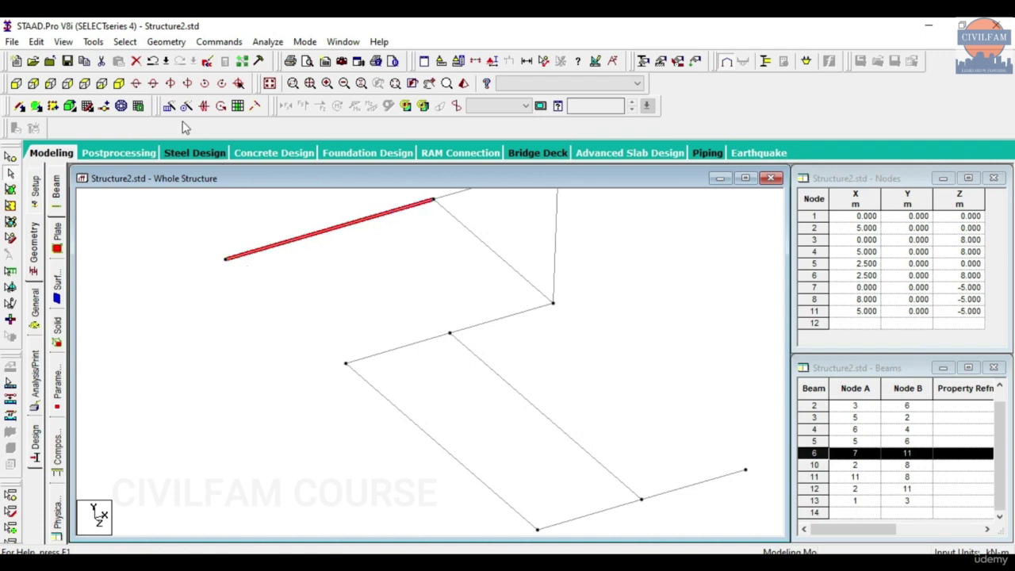
{"action": "left_click", "coordinate": [292, 309]}
{"action": "left_click", "coordinate": [290, 250]}
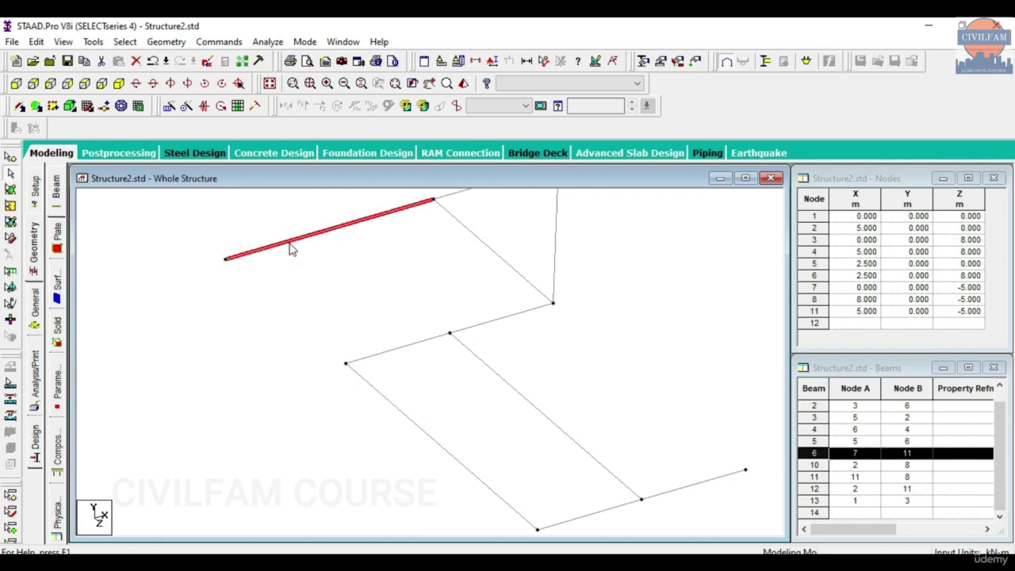
{"action": "left_click", "coordinate": [166, 42]}
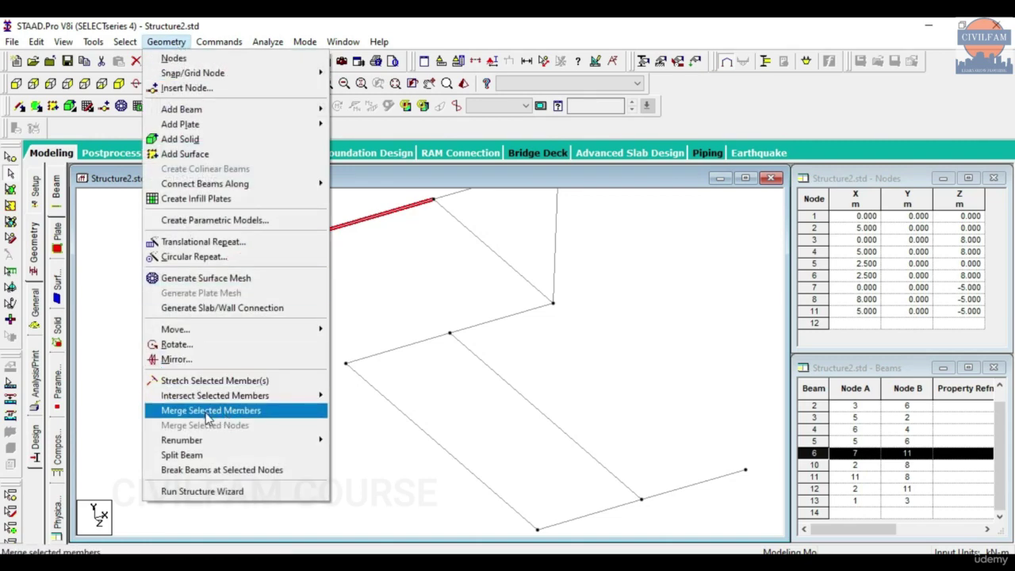
{"action": "left_click", "coordinate": [212, 457]}
{"action": "left_click_drag", "start_coordinate": [483, 181], "coordinate": [612, 191]}
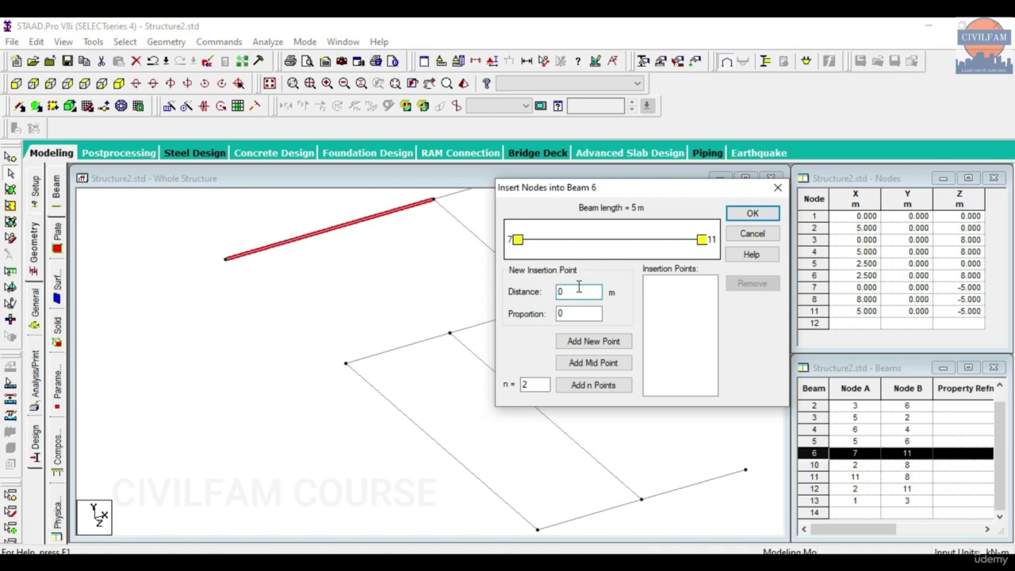
{"action": "left_click_drag", "start_coordinate": [579, 290], "coordinate": [522, 297]}
{"action": "type", "text": "2"}
{"action": "left_click_drag", "start_coordinate": [625, 194], "coordinate": [520, 177]}
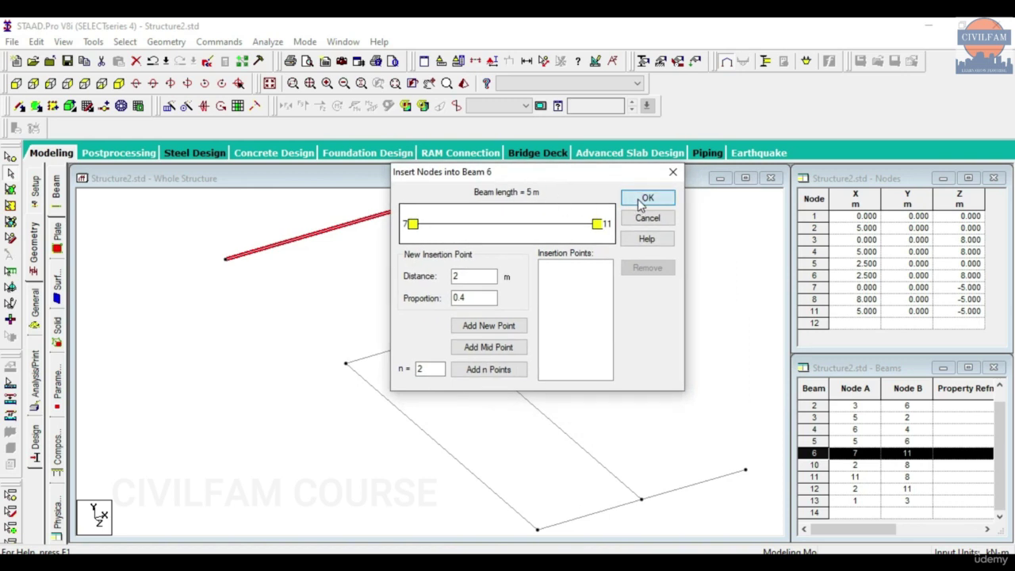
{"action": "left_click", "coordinate": [512, 333]}
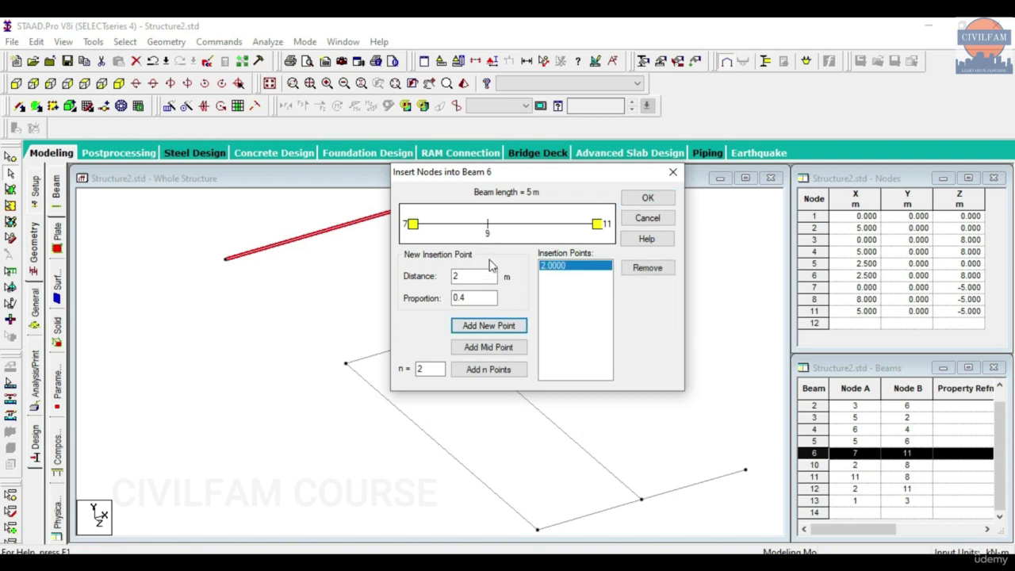
{"action": "left_click", "coordinate": [646, 198]}
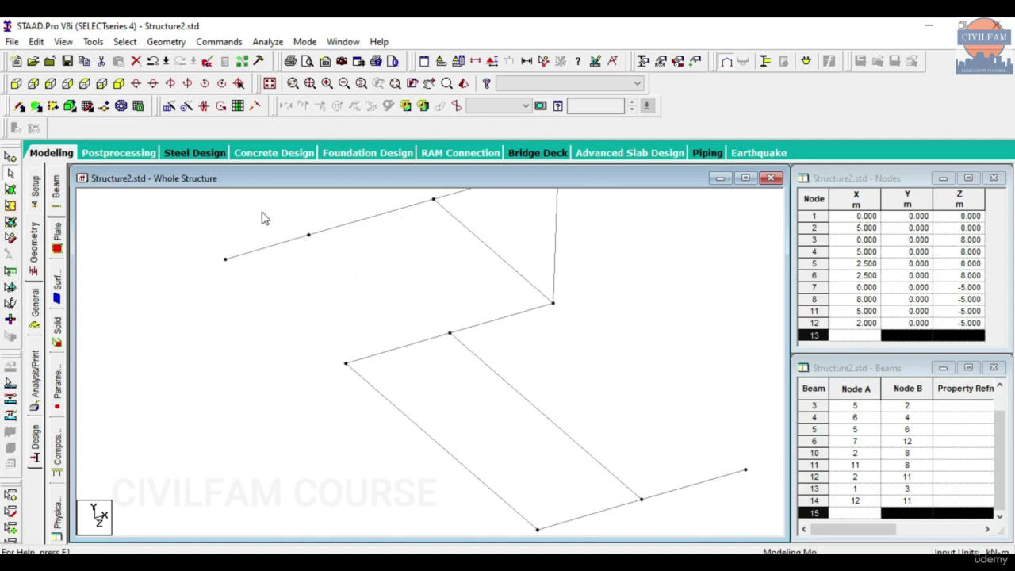
Display the beam dimensions for the whole view to check the split lengths, and remove the dimensions again
{"action": "left_click", "coordinate": [93, 41]}
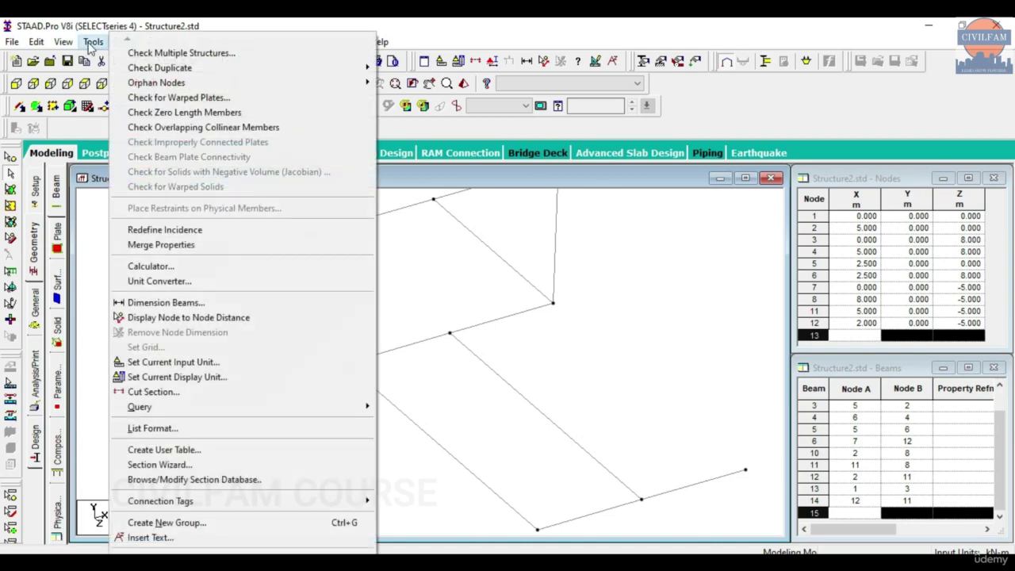
{"action": "left_click", "coordinate": [167, 303]}
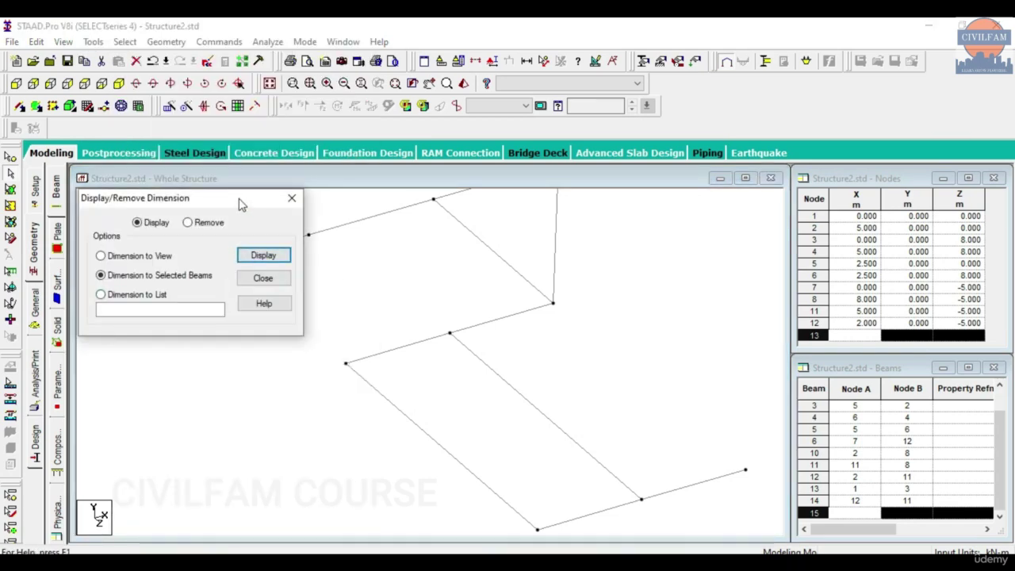
{"action": "left_click_drag", "start_coordinate": [243, 204], "coordinate": [220, 329]}
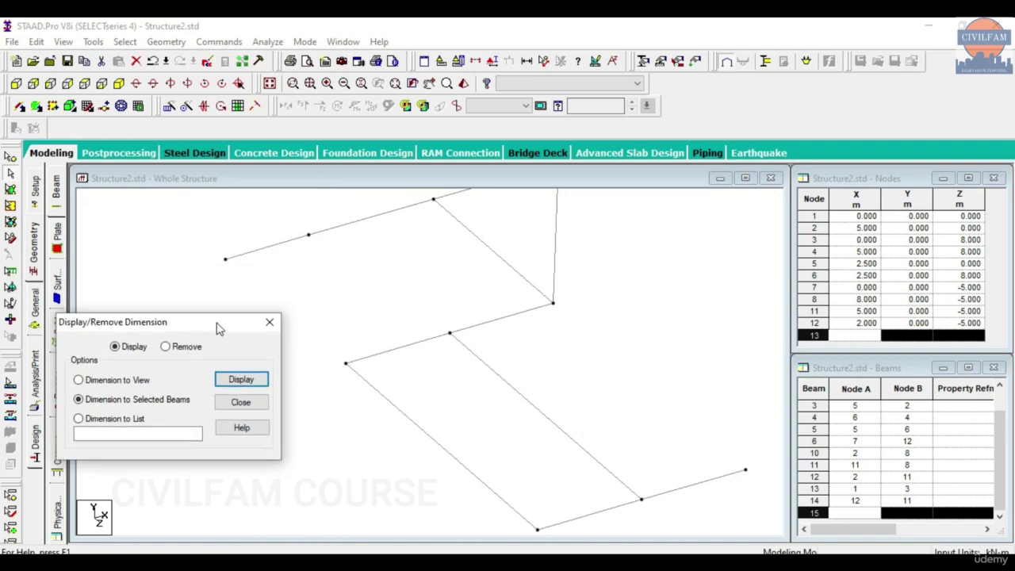
{"action": "left_click", "coordinate": [155, 380]}
{"action": "left_click", "coordinate": [241, 379]}
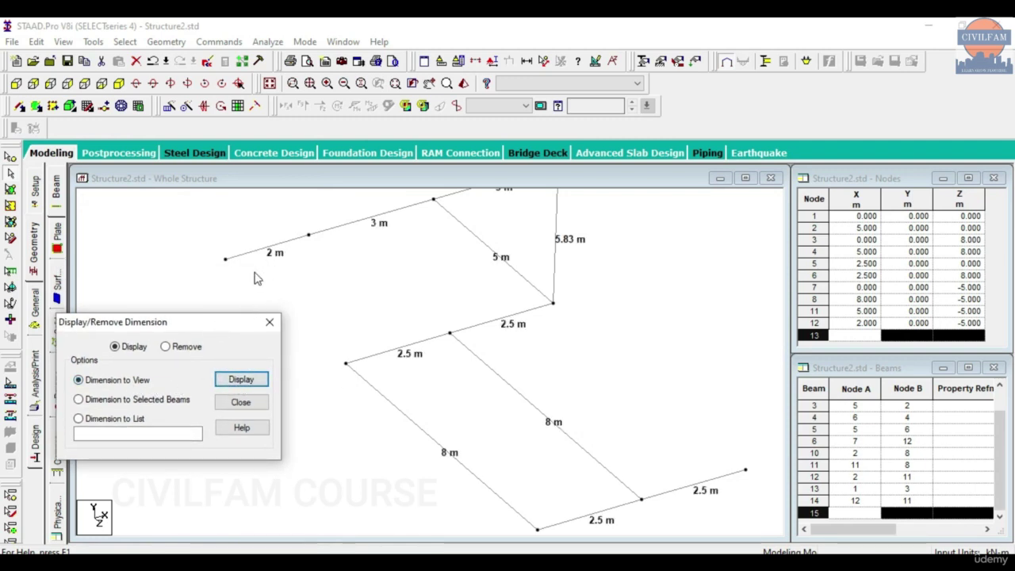
{"action": "left_click", "coordinate": [188, 347]}
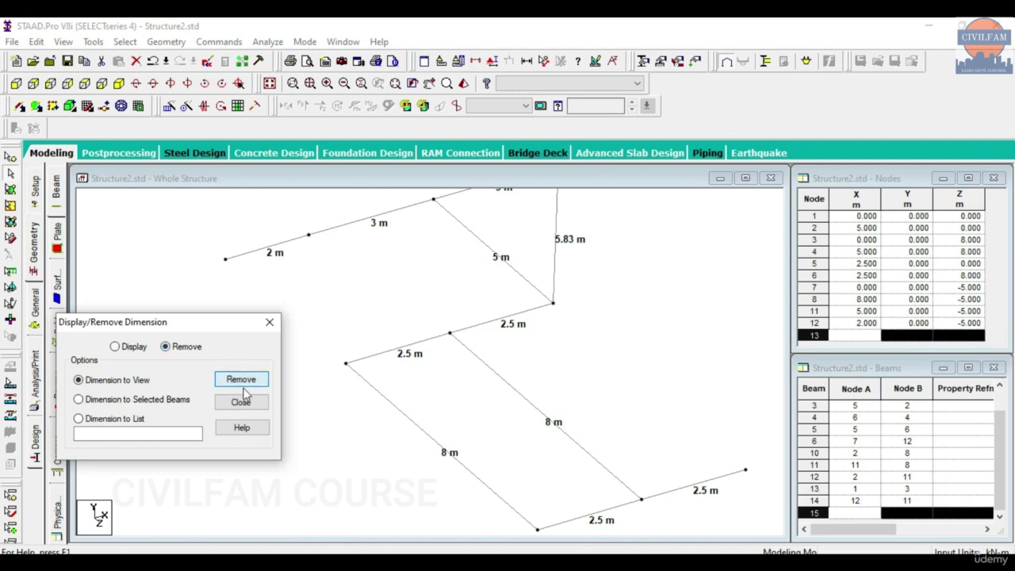
{"action": "left_click", "coordinate": [241, 379]}
{"action": "left_click", "coordinate": [270, 322]}
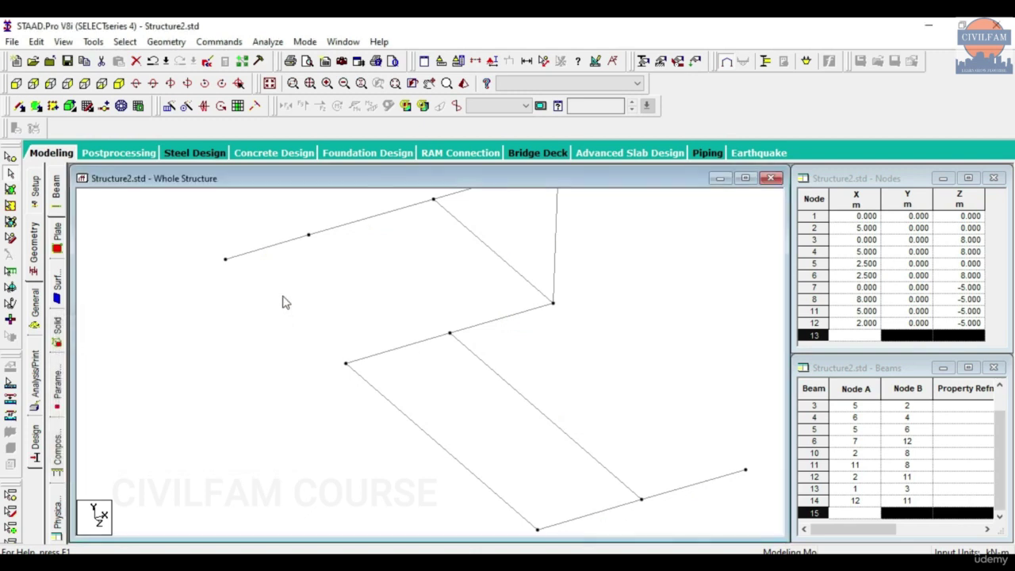
Split beam 14 between nodes 12 and 11 by inserting a node 0.5 m from node 12
{"action": "left_click", "coordinate": [329, 232]}
{"action": "left_click", "coordinate": [347, 262]}
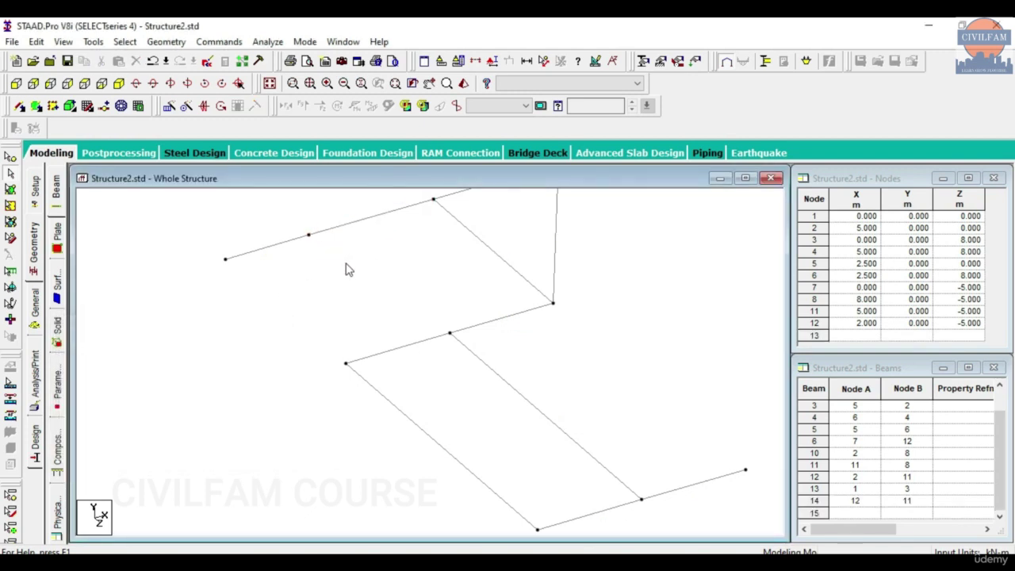
{"action": "left_click", "coordinate": [343, 228]}
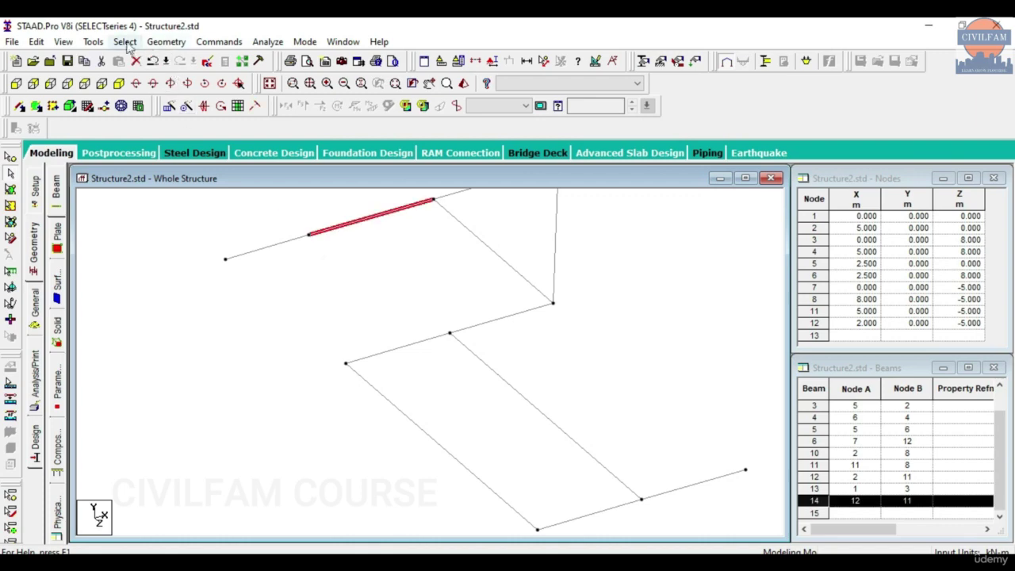
{"action": "left_click", "coordinate": [166, 41]}
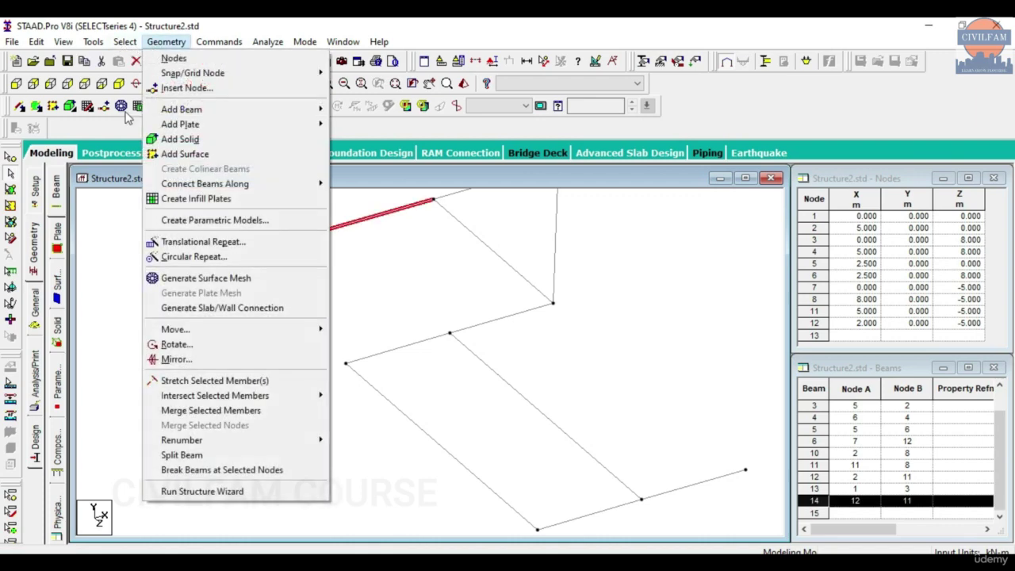
{"action": "left_click", "coordinate": [187, 453]}
{"action": "left_click_drag", "start_coordinate": [445, 181], "coordinate": [133, 138]}
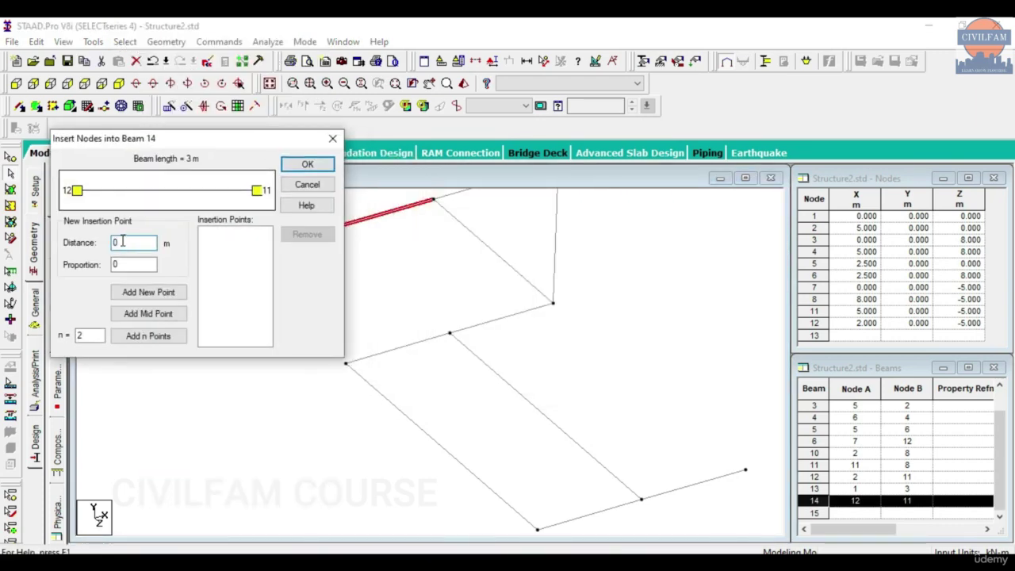
{"action": "type", "text": ".5"}
{"action": "left_click", "coordinate": [149, 293]}
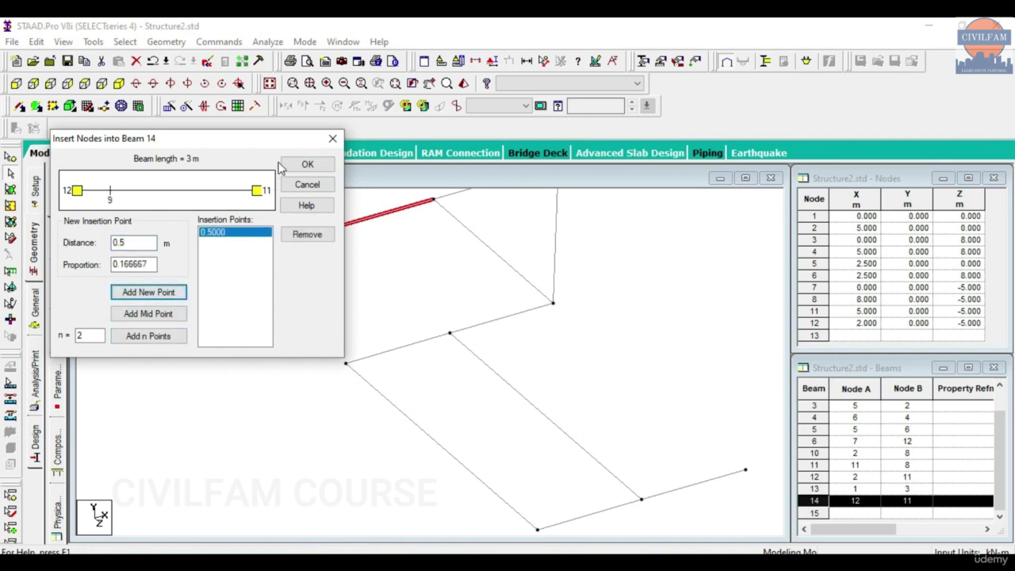
{"action": "left_click", "coordinate": [302, 166]}
Split beam 6 between nodes 7 and 12 by inserting a node at its midpoint
{"action": "left_click", "coordinate": [265, 252]}
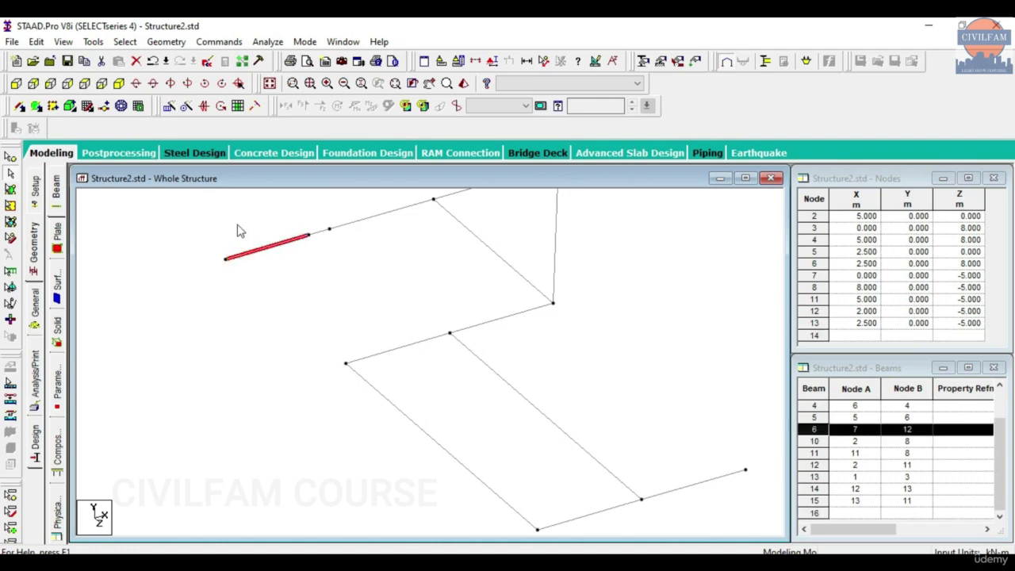
{"action": "left_click", "coordinate": [166, 41]}
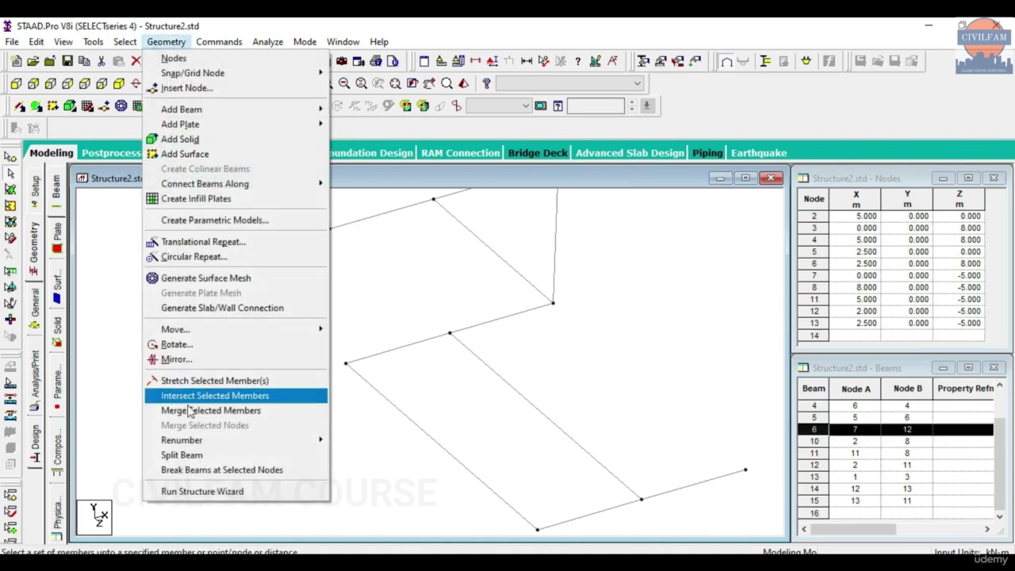
{"action": "left_click", "coordinate": [181, 454]}
{"action": "left_click_drag", "start_coordinate": [527, 190], "coordinate": [287, 196]}
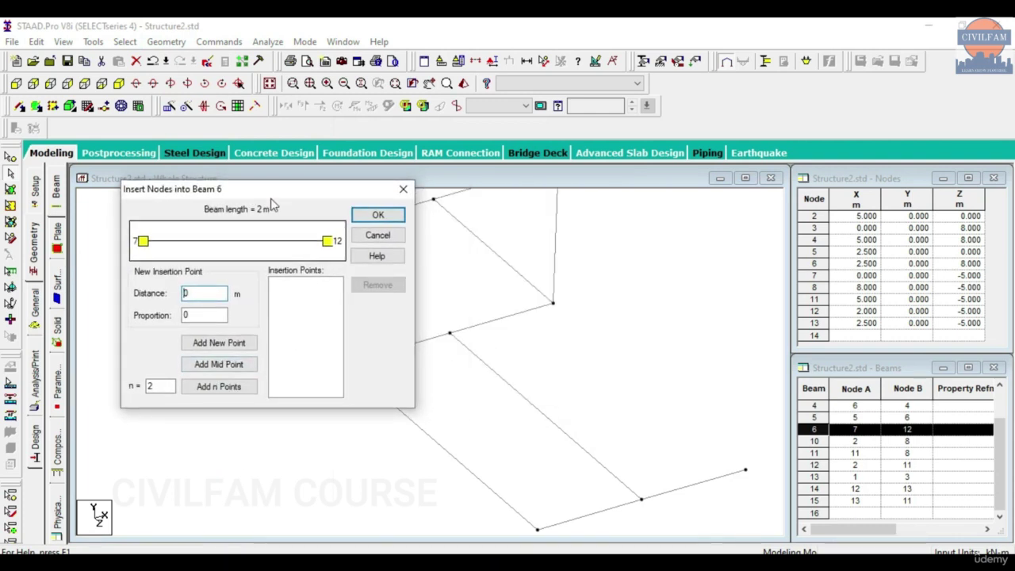
{"action": "left_click_drag", "start_coordinate": [274, 190], "coordinate": [302, 313]}
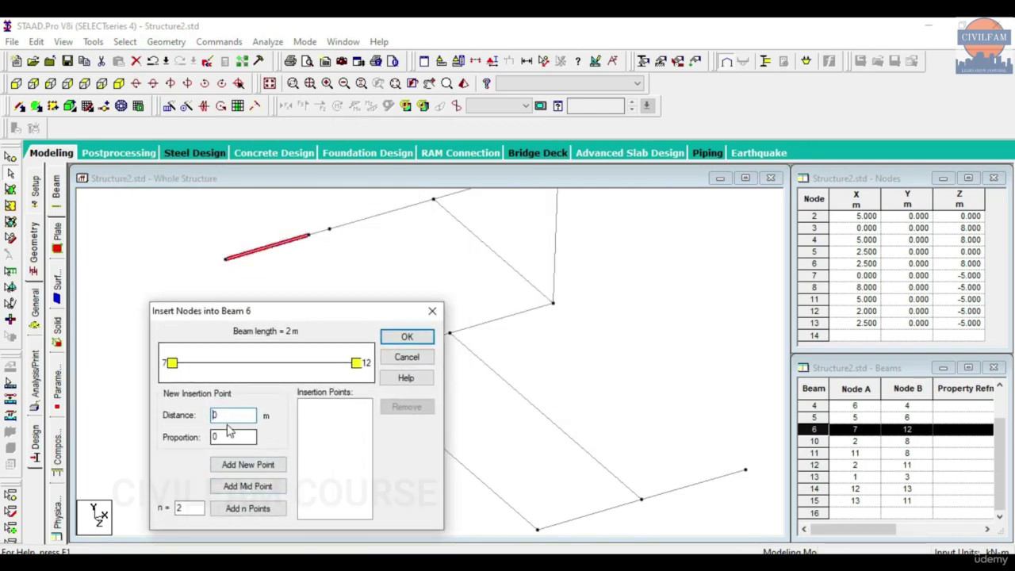
{"action": "left_click", "coordinate": [246, 487]}
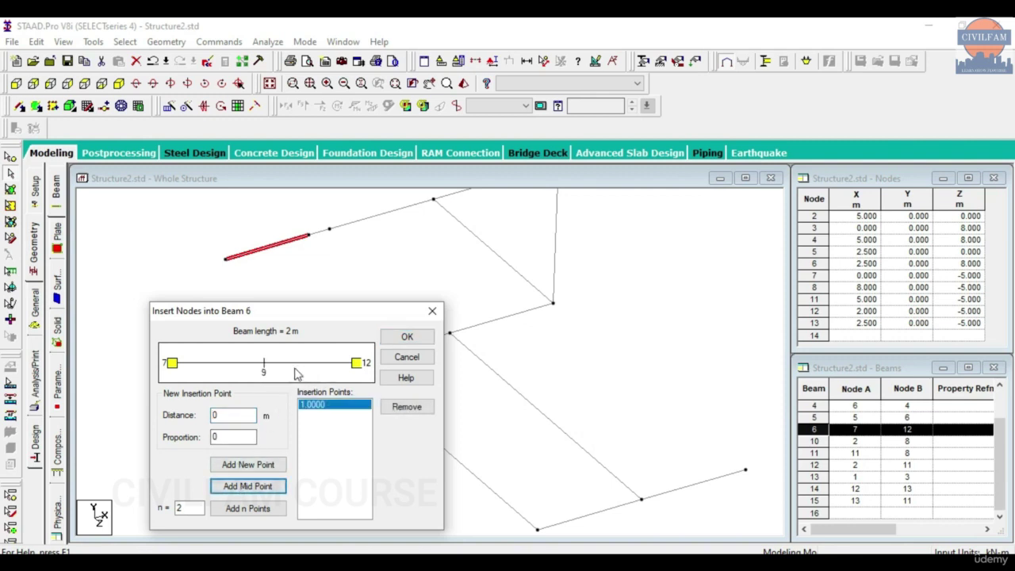
{"action": "left_click", "coordinate": [405, 337]}
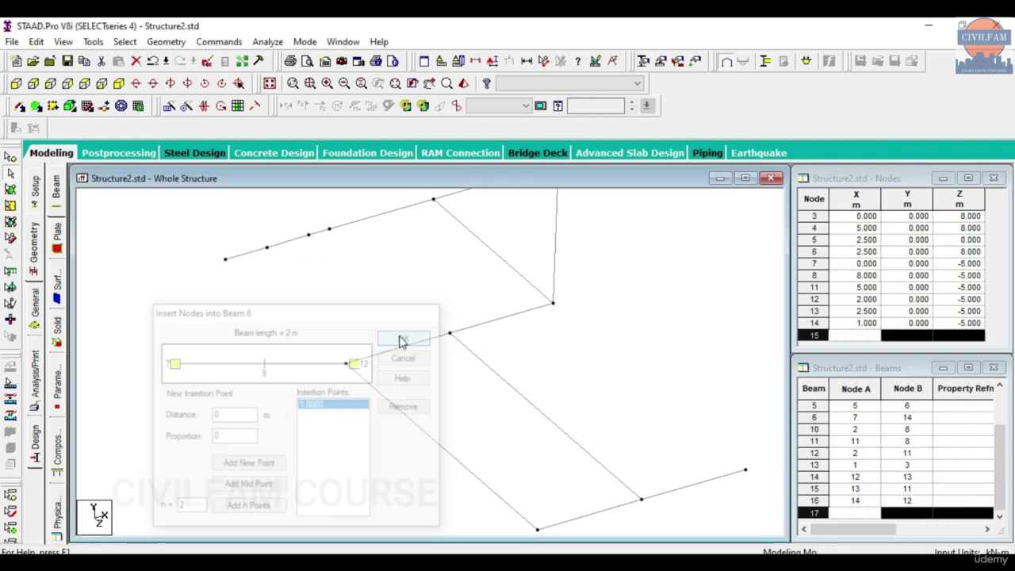
Split beam 13 between nodes 1 and 3 by inserting a node at its midpoint
{"action": "left_click", "coordinate": [434, 444]}
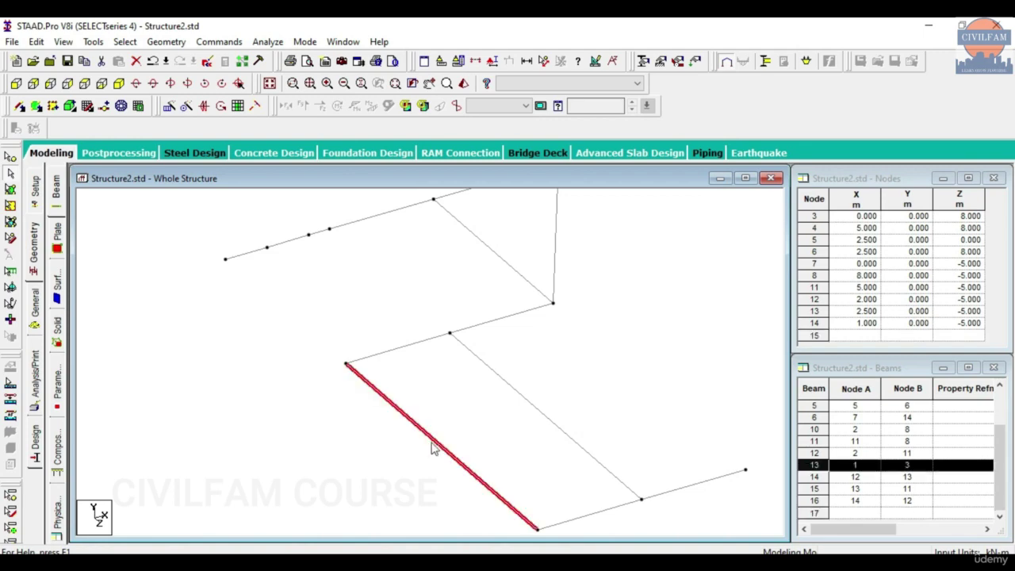
{"action": "left_click", "coordinate": [166, 42]}
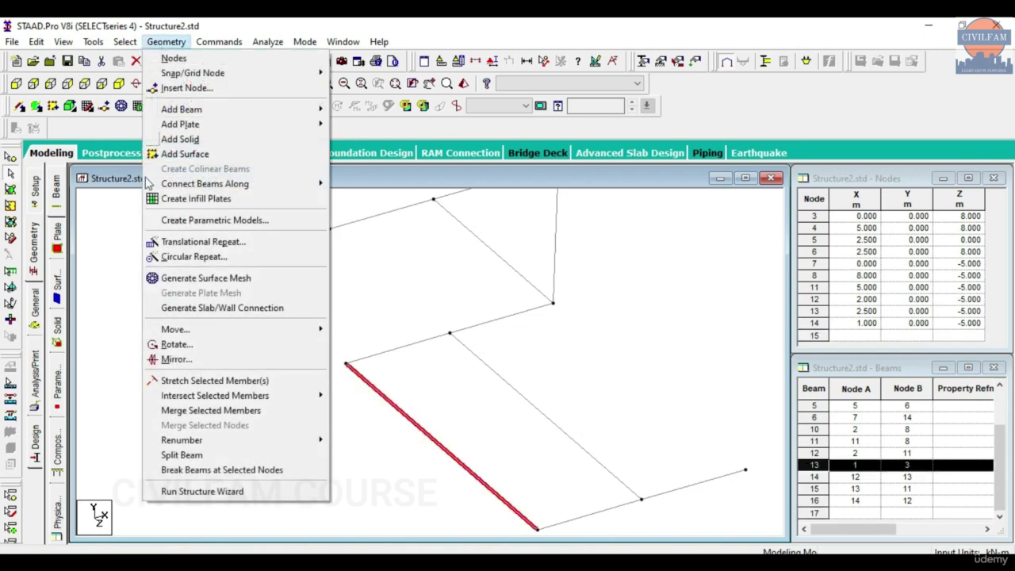
{"action": "left_click", "coordinate": [180, 455]}
{"action": "left_click", "coordinate": [468, 357]}
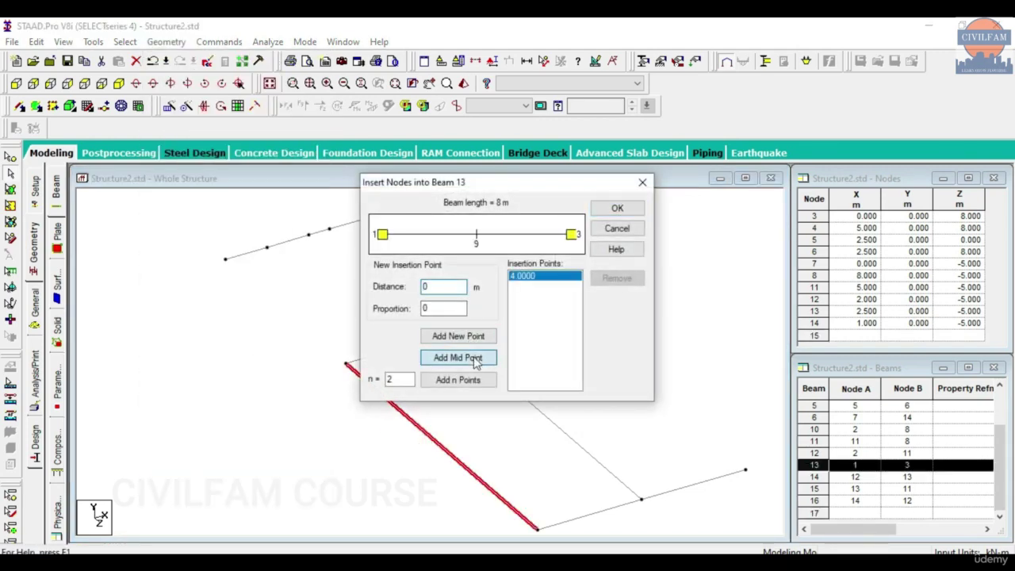
{"action": "left_click", "coordinate": [615, 209]}
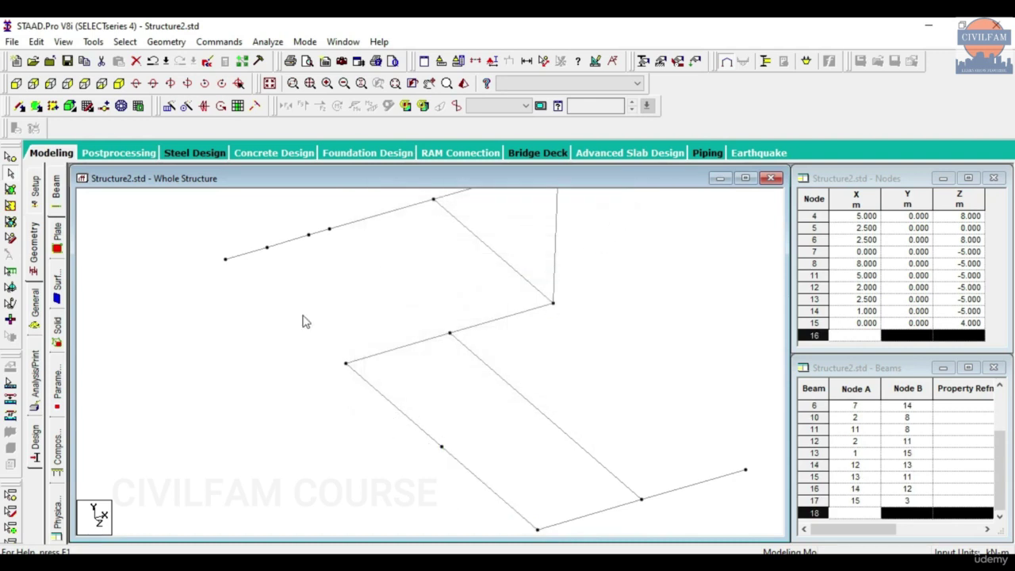
Split beam 5 between nodes 5 and 6 by inserting a node 2 m from node 5, and display the node numbers
{"action": "left_click", "coordinate": [109, 111]}
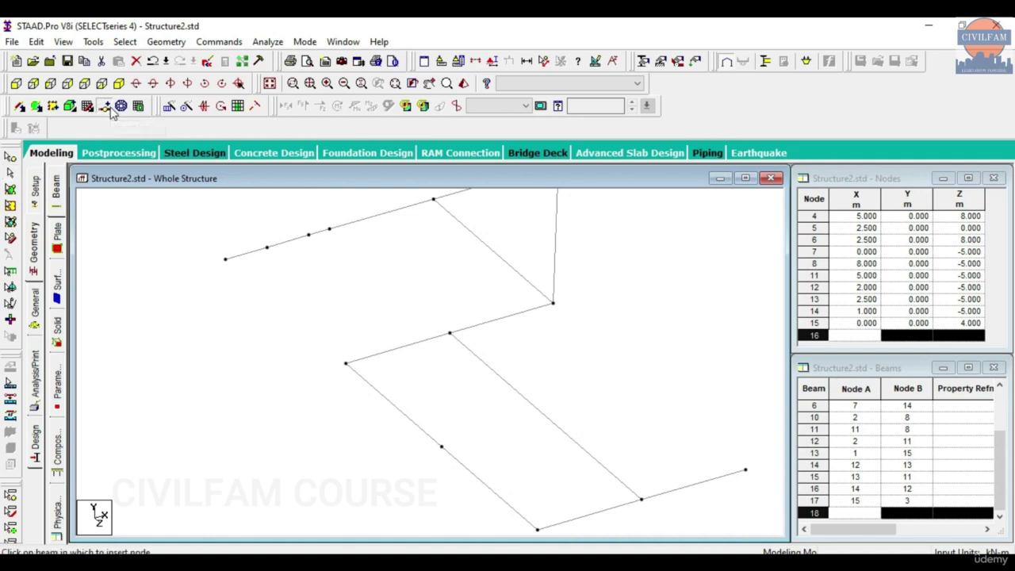
{"action": "left_click", "coordinate": [503, 380]}
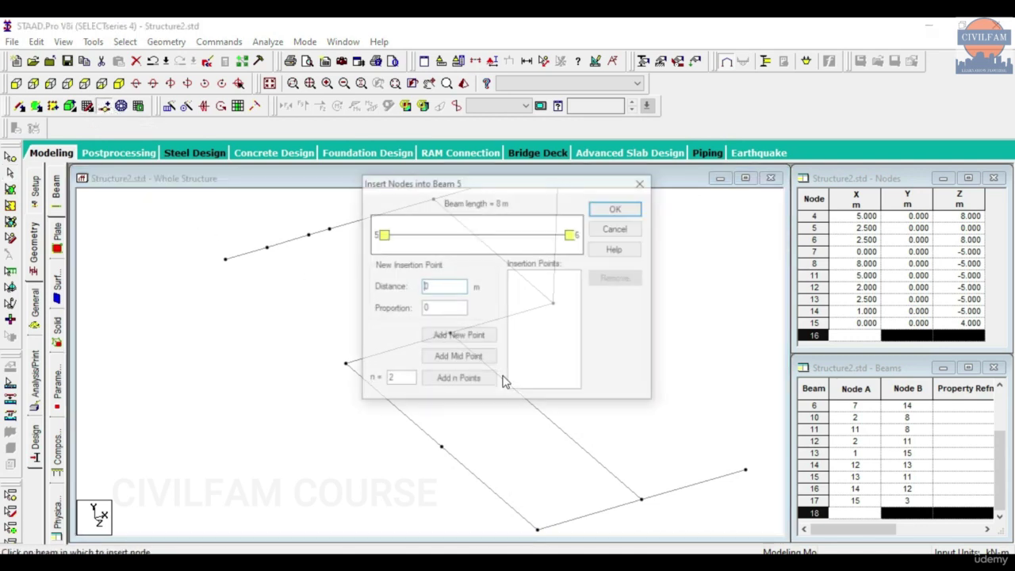
{"action": "key", "text": "BackSpace"}
{"action": "type", "text": "2"}
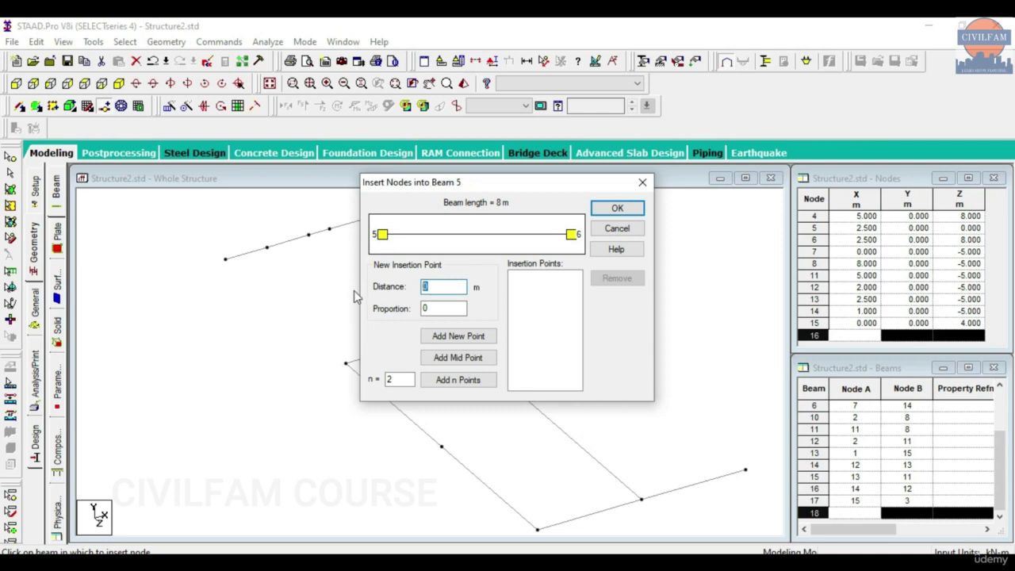
{"action": "left_click", "coordinate": [613, 208]}
{"action": "left_click", "coordinate": [454, 206]}
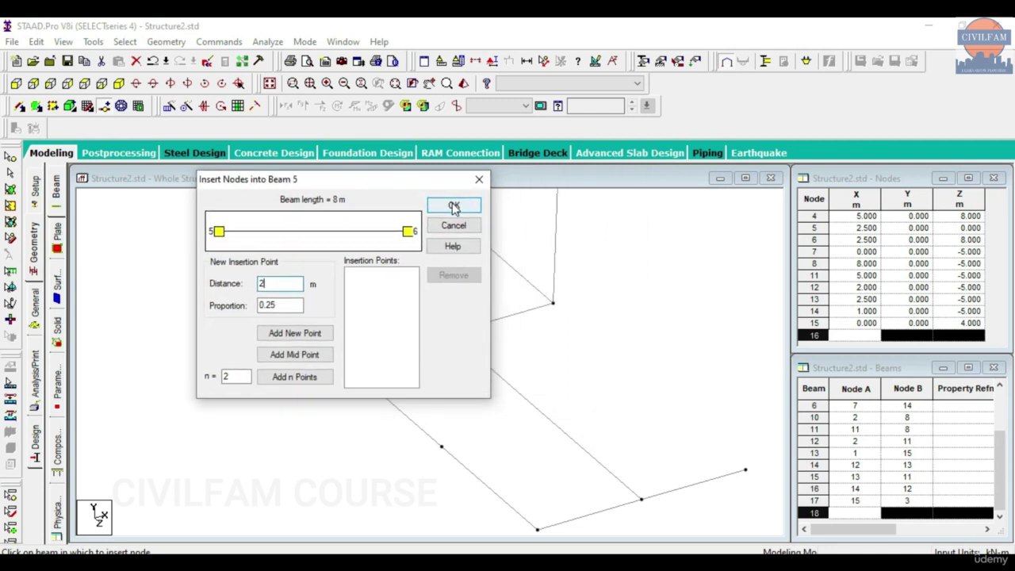
{"action": "left_click", "coordinate": [314, 335]}
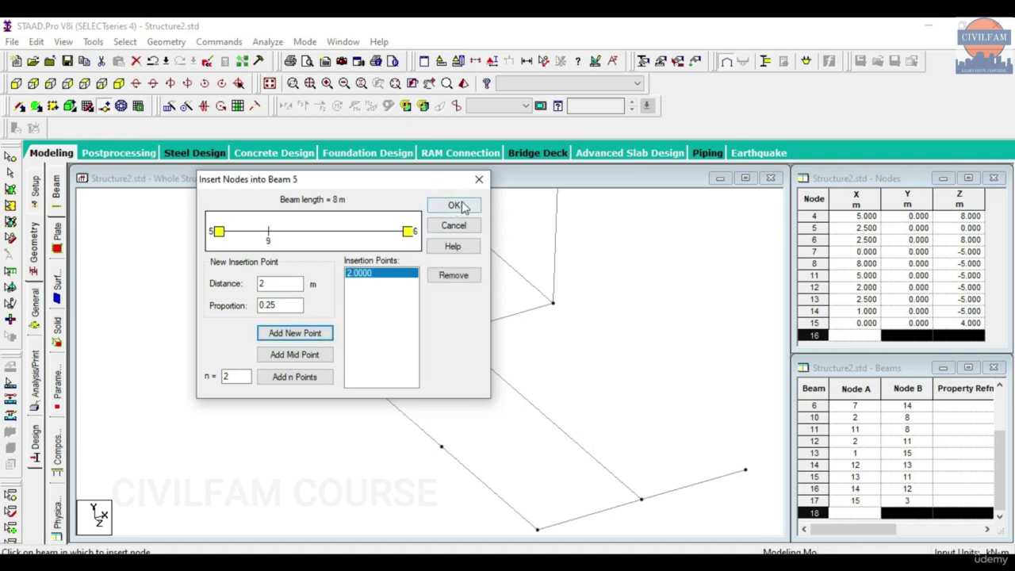
{"action": "left_click", "coordinate": [454, 205]}
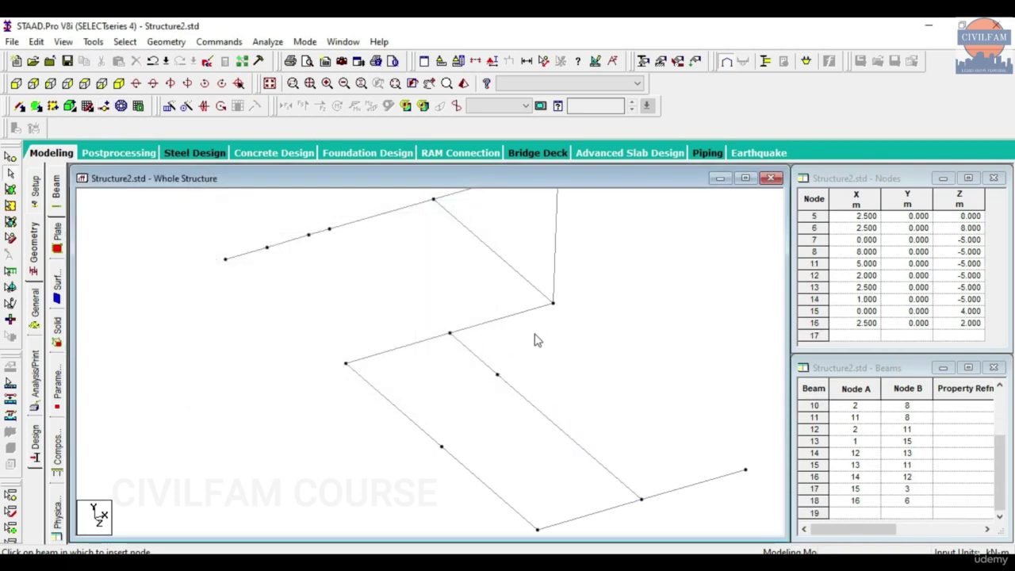
{"action": "key", "text": "shift+n"}
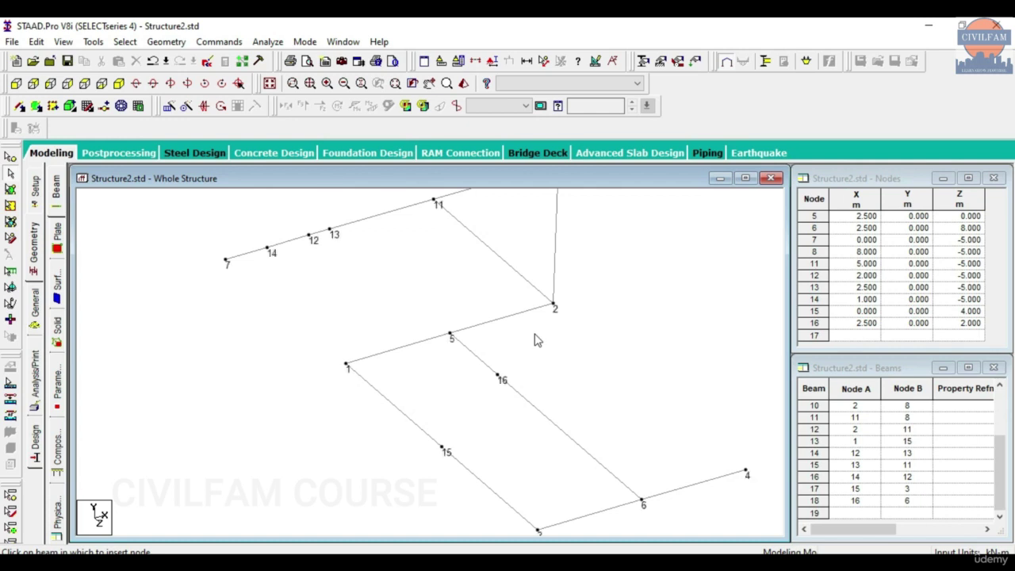
{"action": "middle_click_drag", "start_coordinate": [535, 340], "coordinate": [666, 533]}
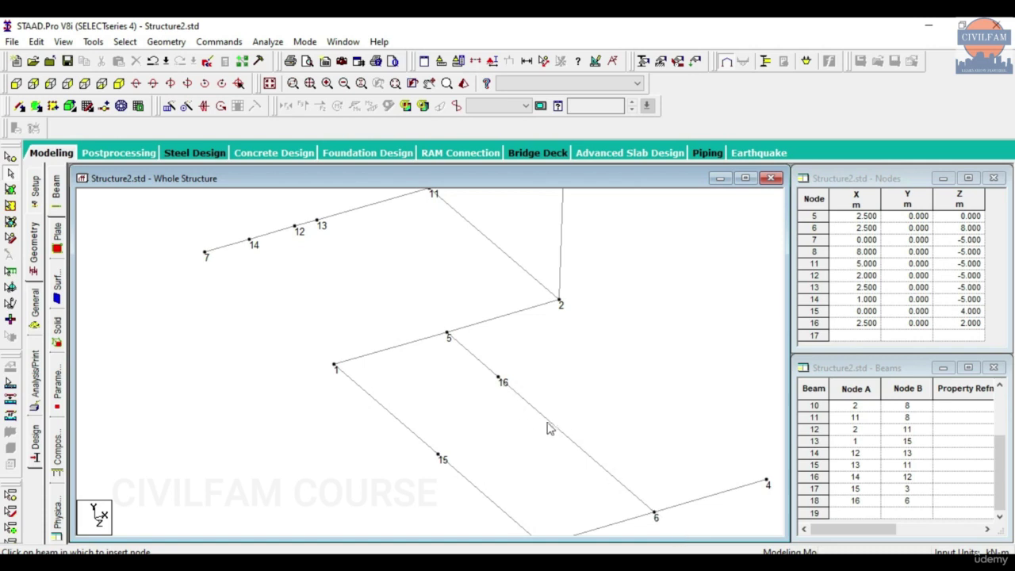
{"action": "left_click", "coordinate": [105, 106]}
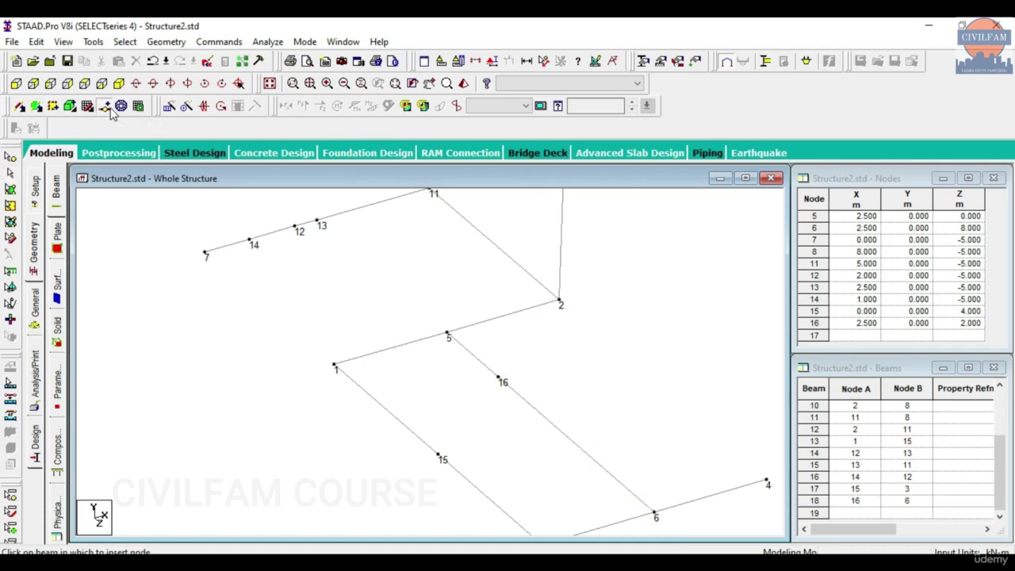
{"action": "left_click", "coordinate": [166, 42]}
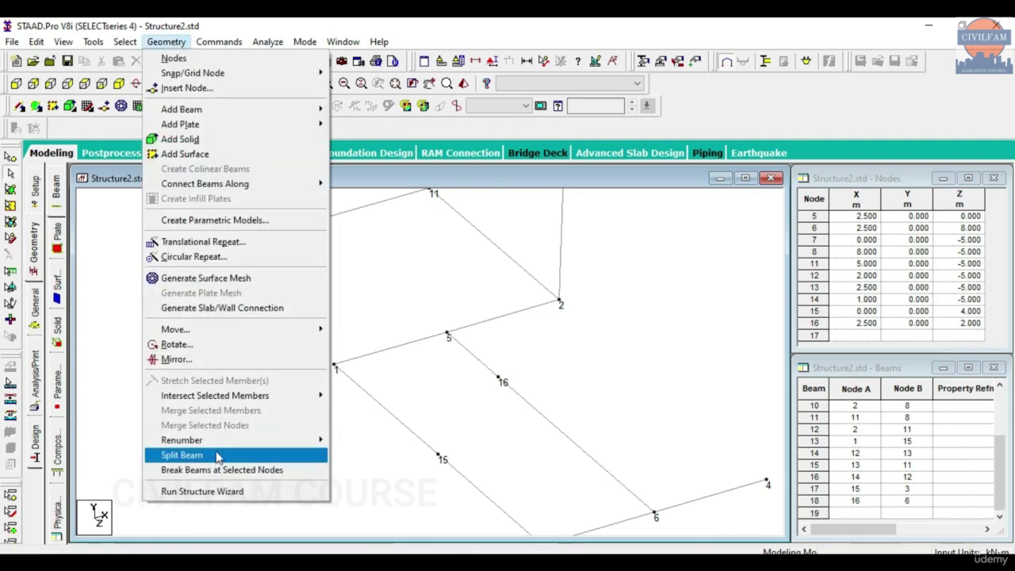
{"action": "left_click", "coordinate": [219, 455]}
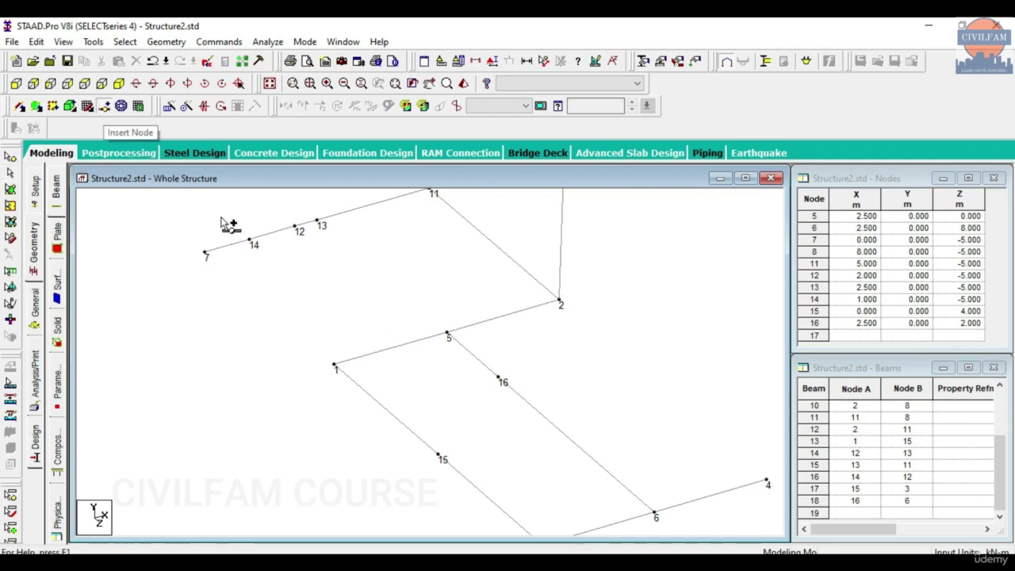
{"action": "left_click", "coordinate": [565, 441]}
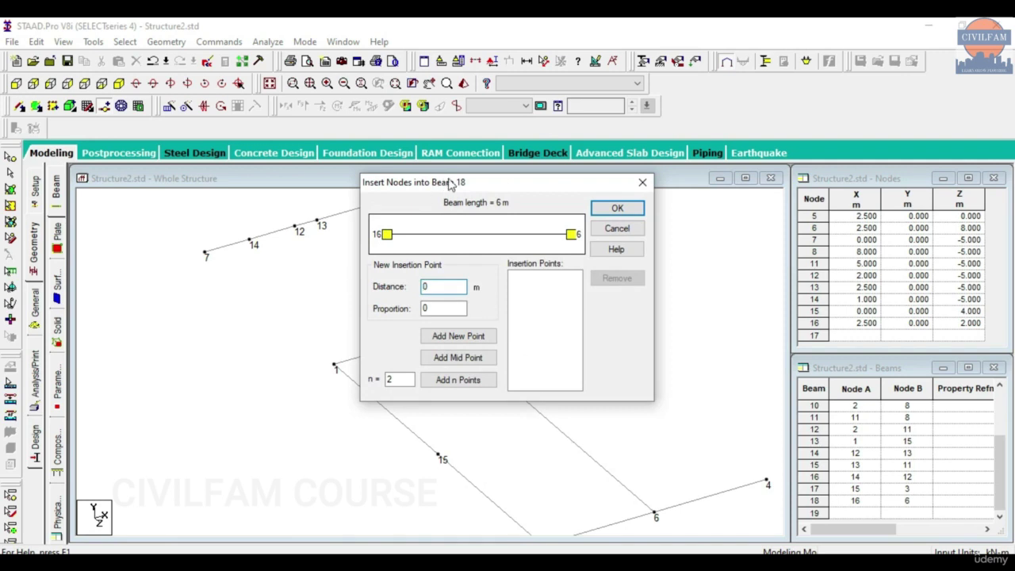
{"action": "left_click_drag", "start_coordinate": [460, 186], "coordinate": [267, 142]}
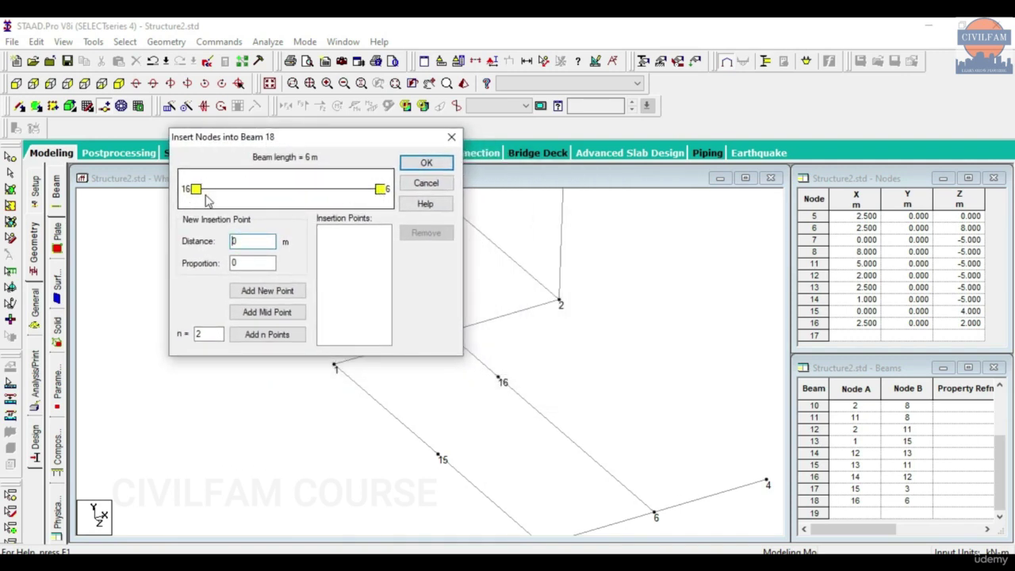
{"action": "left_click", "coordinate": [451, 137]}
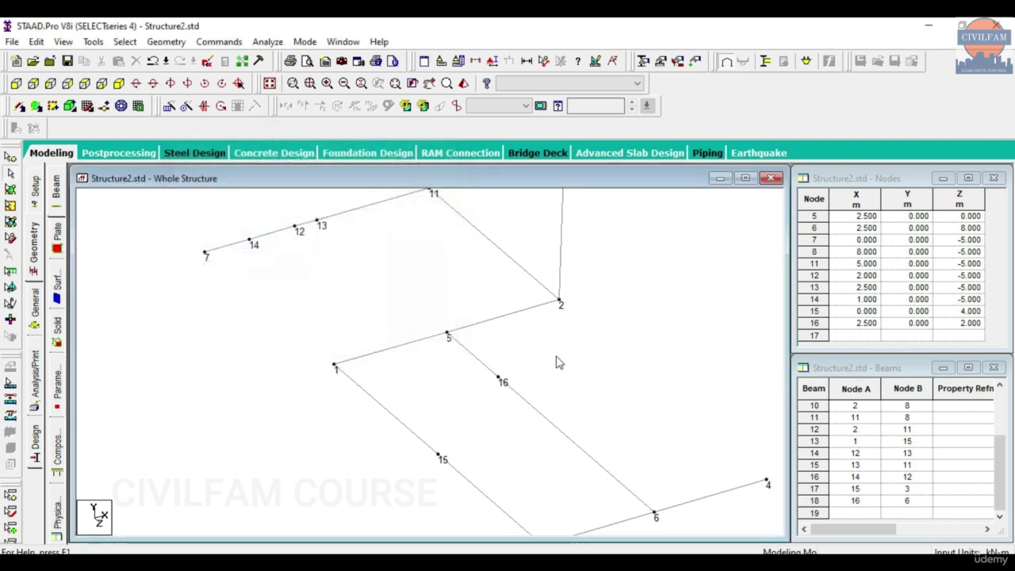
Highlight beam 18 between nodes 16 and 6 to examine its start and end, declining the auto save
{"action": "left_click", "coordinate": [544, 415]}
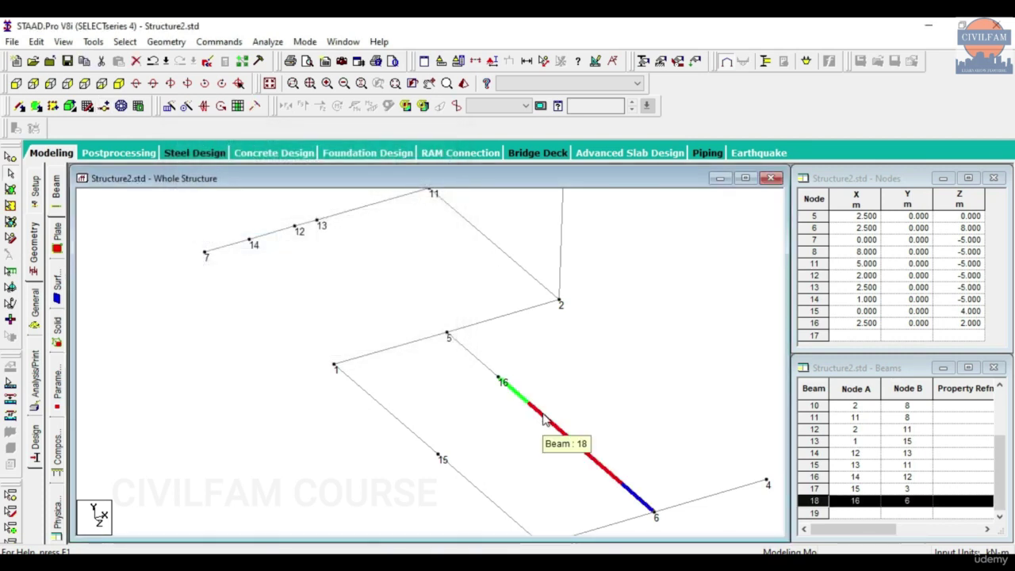
{"action": "key", "text": "Delete"}
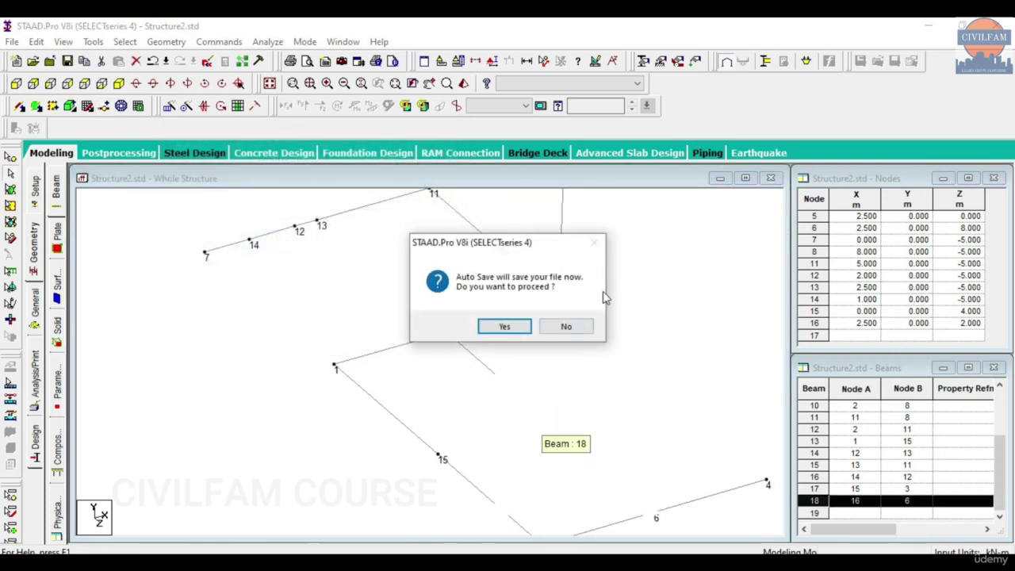
{"action": "left_click", "coordinate": [584, 323]}
{"action": "left_click", "coordinate": [579, 403]}
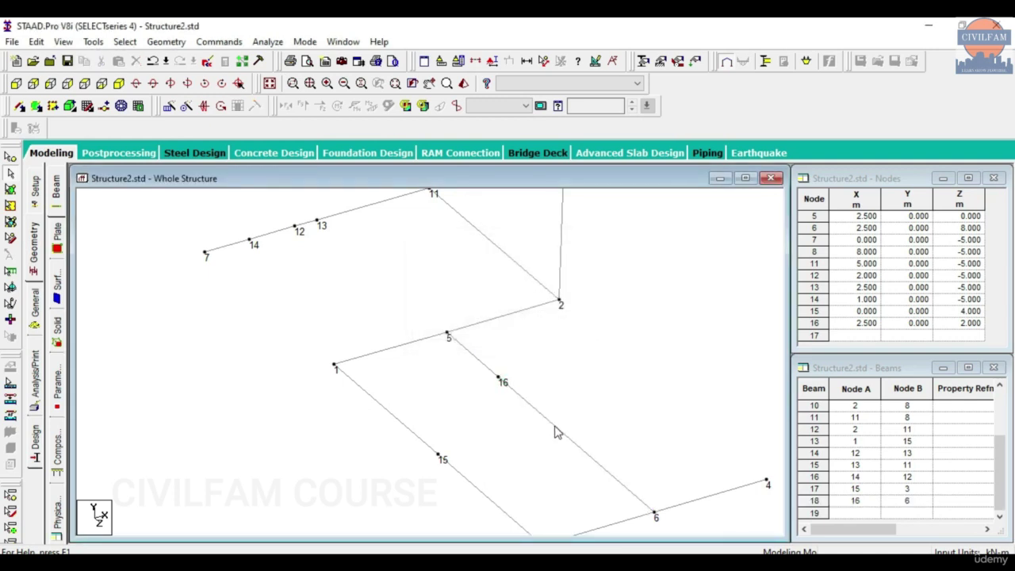
{"action": "left_click", "coordinate": [553, 432]}
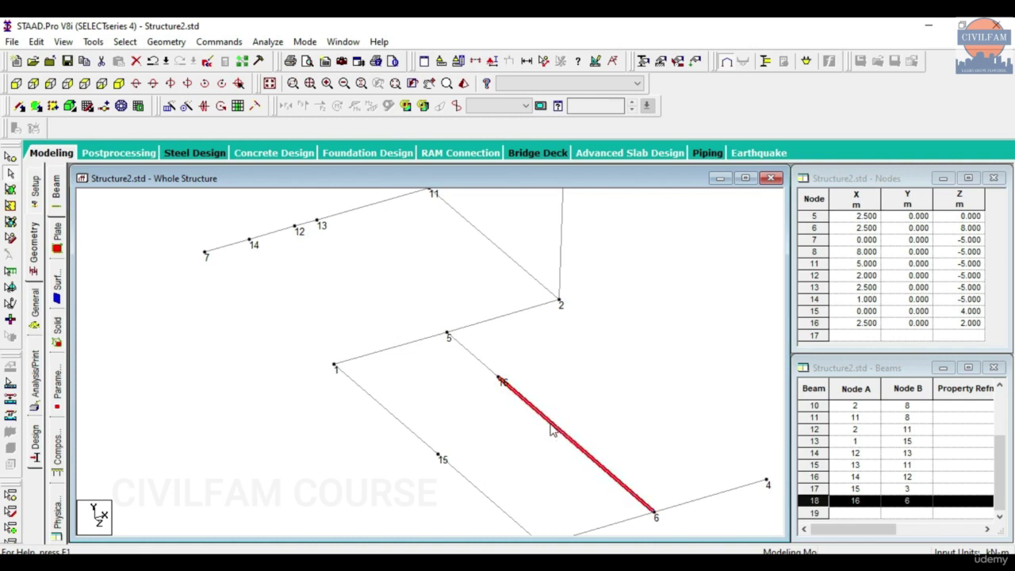
{"action": "left_click", "coordinate": [578, 390]}
{"action": "left_click", "coordinate": [553, 430]}
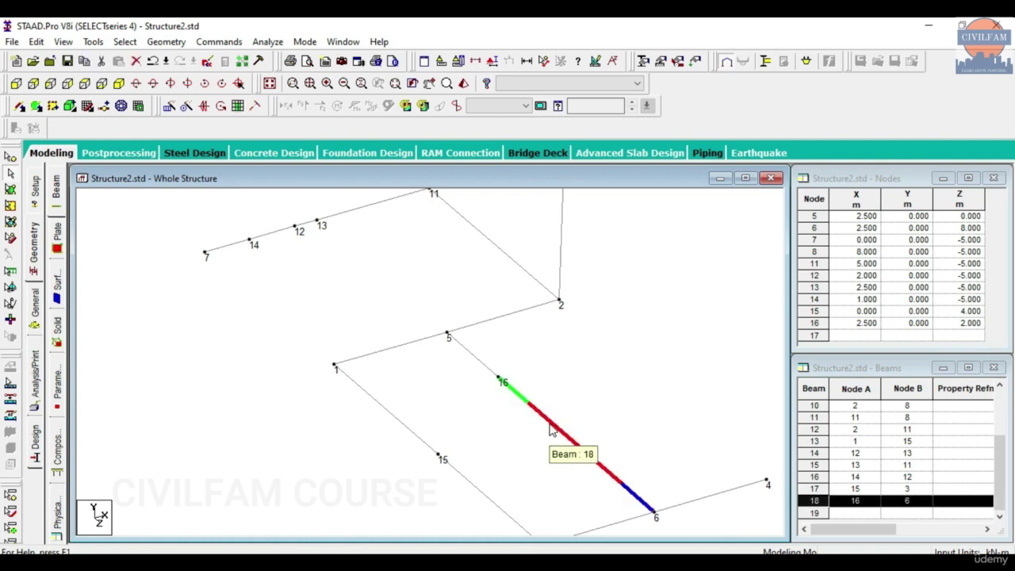
{"action": "left_click", "coordinate": [566, 418]}
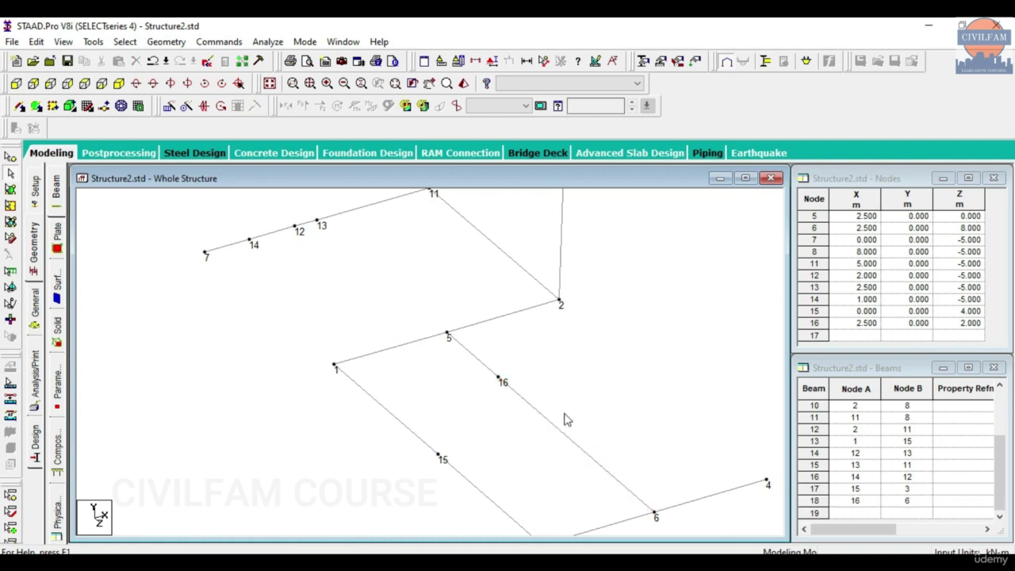
Split beam 18 between nodes 16 and 6 by inserting a node 1 m from node 16
{"action": "left_click", "coordinate": [557, 431]}
{"action": "left_click", "coordinate": [104, 106]}
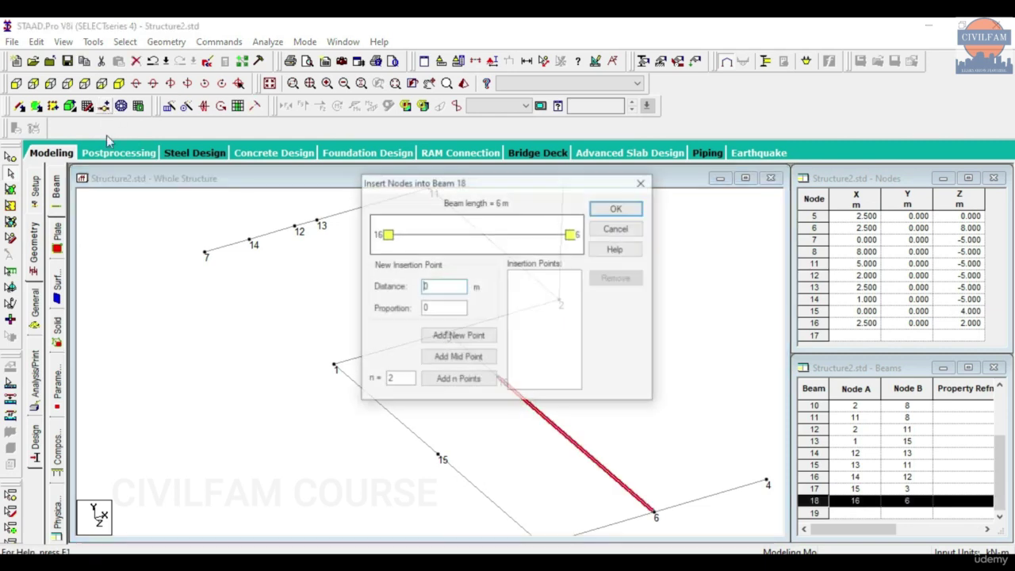
{"action": "left_click_drag", "start_coordinate": [464, 176], "coordinate": [251, 160]}
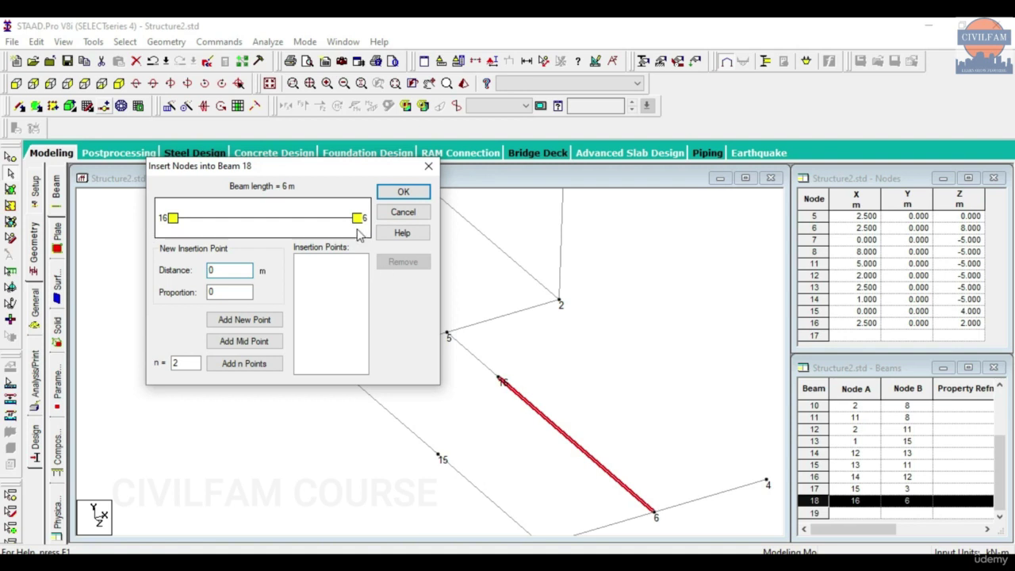
{"action": "double_click", "coordinate": [249, 275]}
{"action": "type", "text": "1"}
{"action": "left_click", "coordinate": [238, 321]}
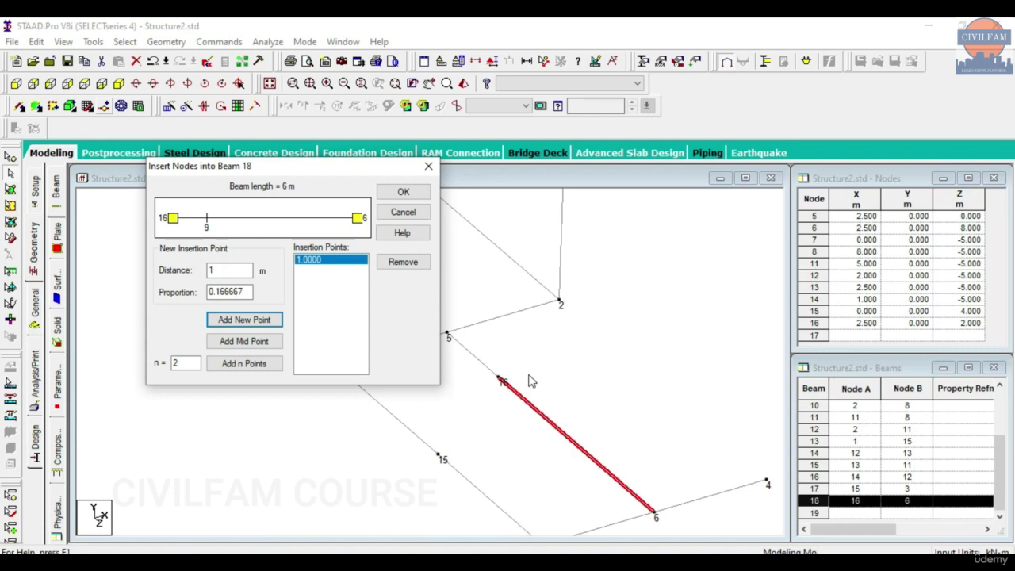
{"action": "left_click", "coordinate": [403, 192]}
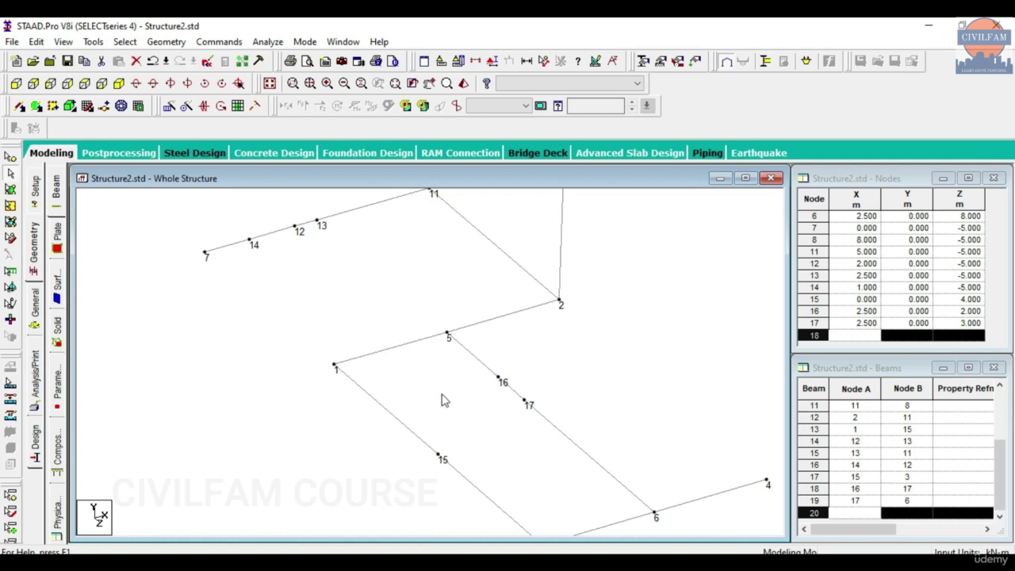
Highlight beam 1 between nodes 1 and 5 to examine its start and end
{"action": "left_click", "coordinate": [393, 352]}
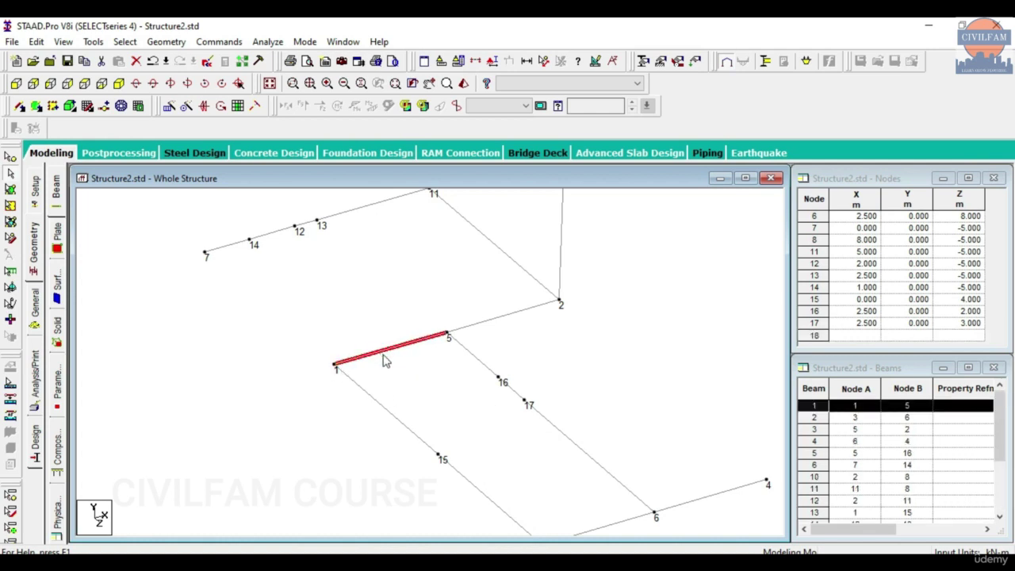
{"action": "left_click", "coordinate": [445, 364]}
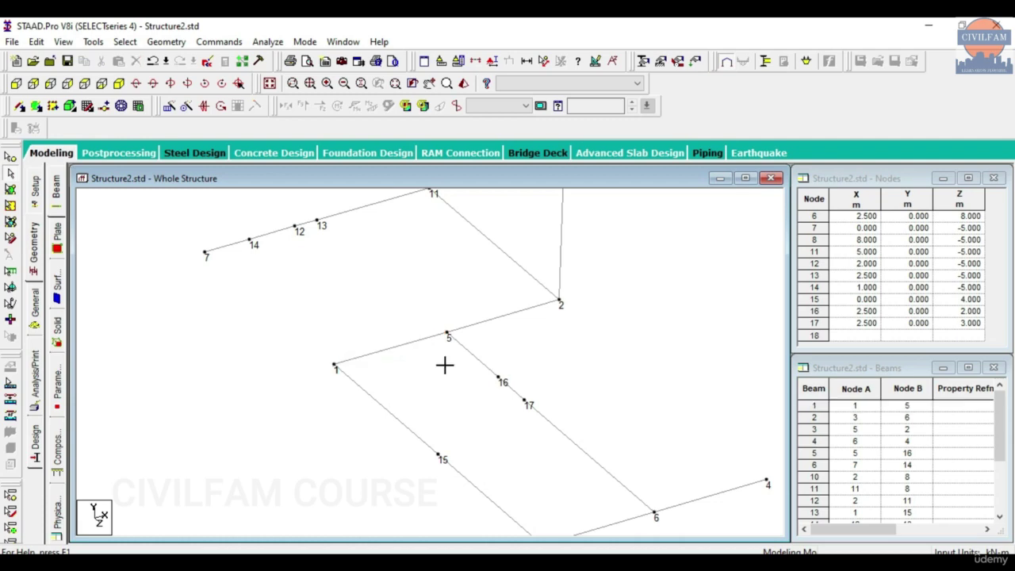
{"action": "left_click", "coordinate": [389, 357]}
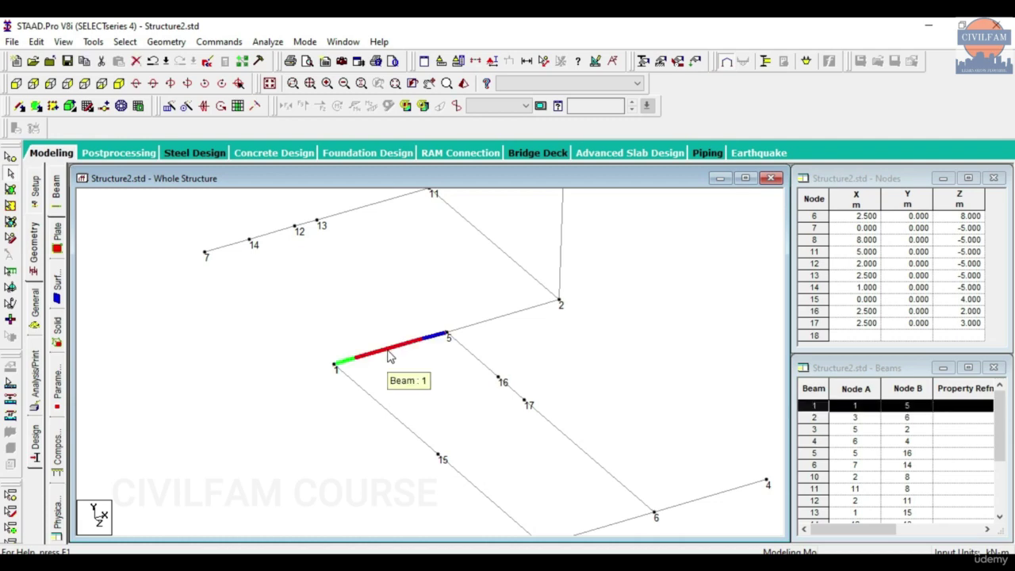
Split beam 1 between nodes 1 and 5 by inserting a node 0.2 m from node 1
{"action": "left_click", "coordinate": [165, 42]}
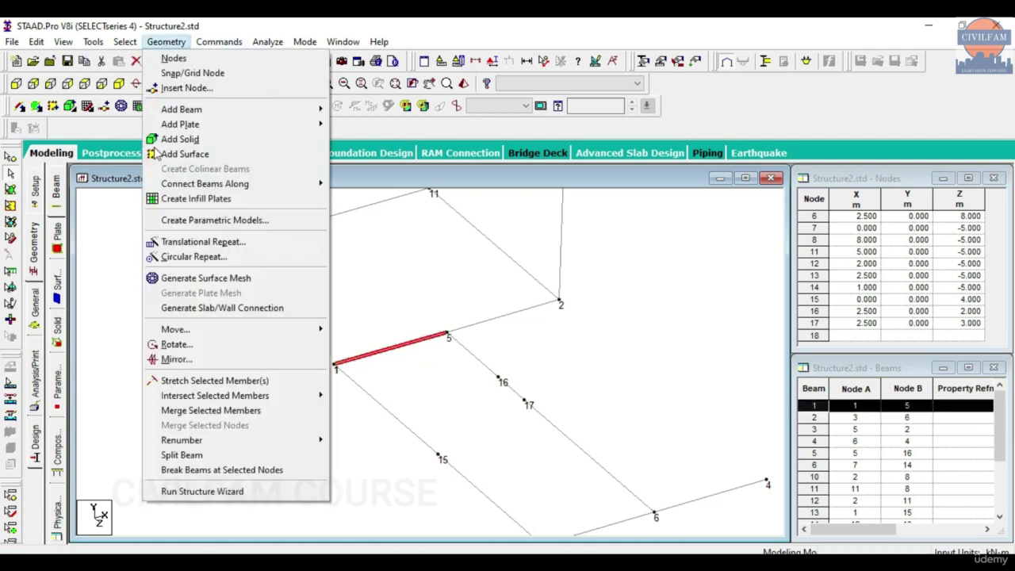
{"action": "left_click", "coordinate": [198, 457]}
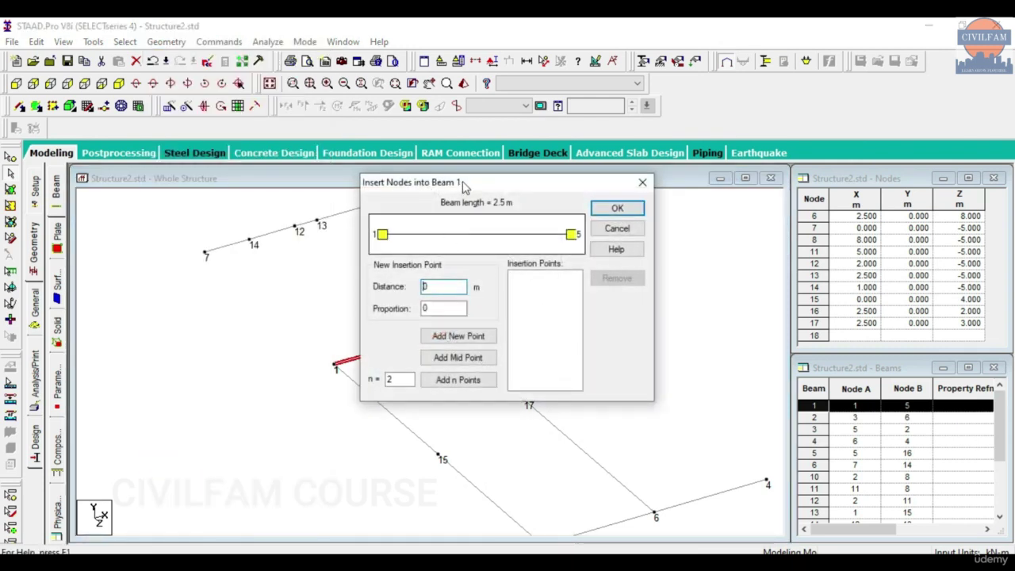
{"action": "left_click_drag", "start_coordinate": [457, 182], "coordinate": [686, 130]}
{"action": "double_click", "coordinate": [674, 234]}
{"action": "type", "text": "1"}
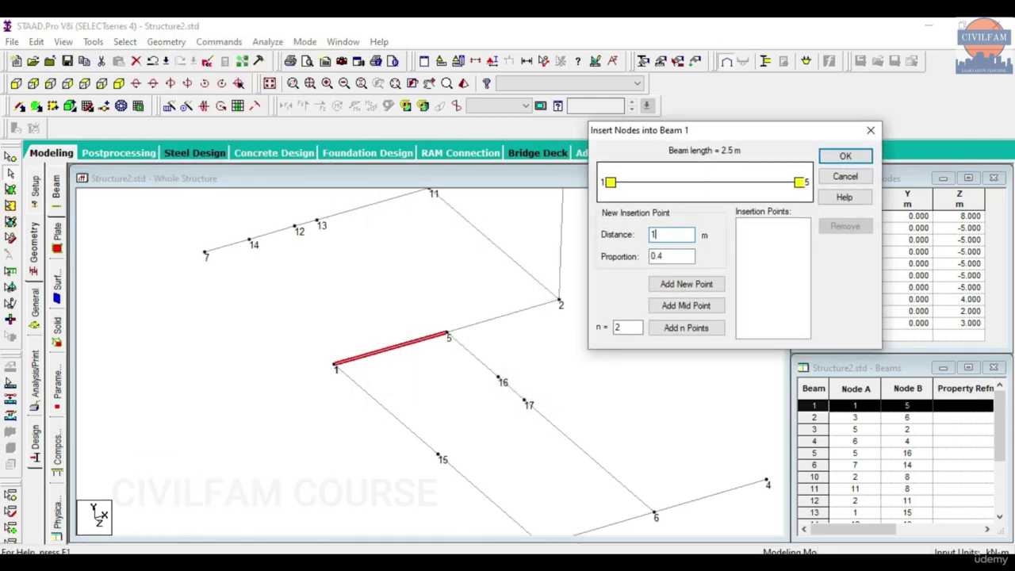
{"action": "left_click_drag", "start_coordinate": [675, 238], "coordinate": [617, 244]}
{"action": "key", "text": "BackSpace"}
{"action": "type", "text": "0,4"}
{"action": "left_click_drag", "start_coordinate": [649, 234], "coordinate": [687, 238]}
{"action": "type", "text": "0.2"}
{"action": "left_click", "coordinate": [702, 284]}
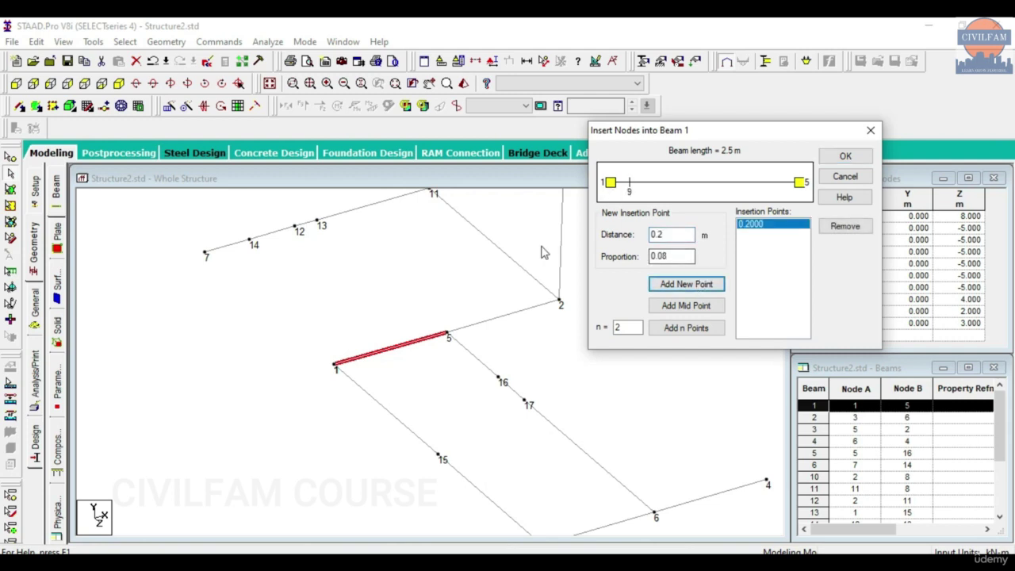
{"action": "left_click", "coordinate": [842, 157]}
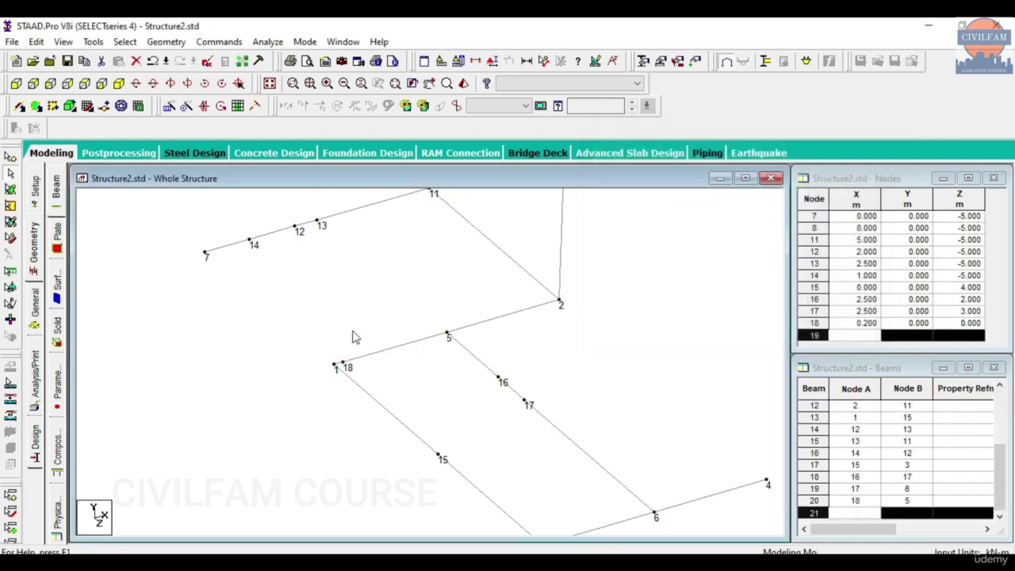
Highlight beam 1 between nodes 1 and 18 and beam 18 between nodes 16 and 17 to examine the split segments, and clear the selection
{"action": "scroll", "coordinate": [339, 367], "scroll_direction": "up", "scroll_amount": 2}
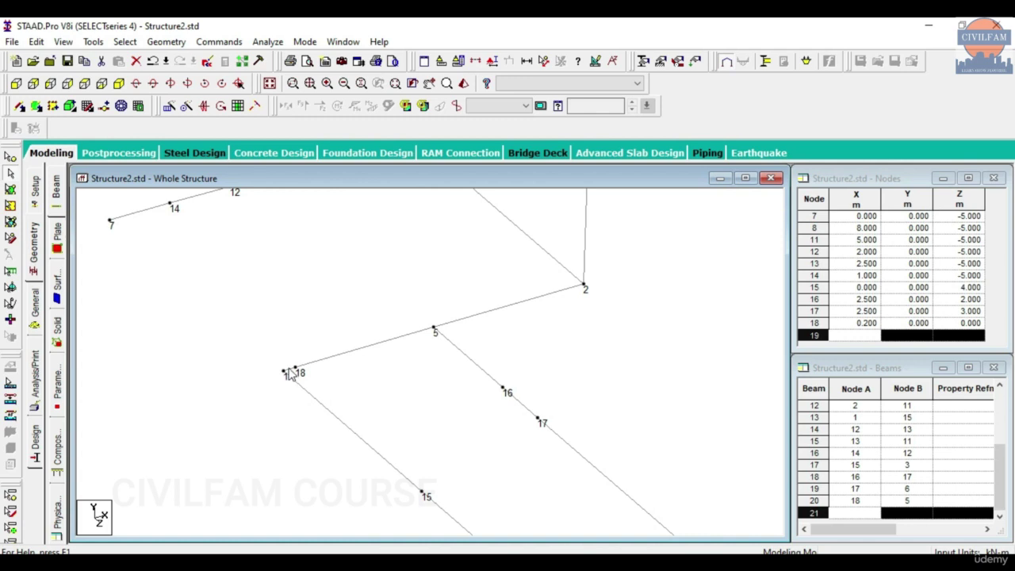
{"action": "left_click", "coordinate": [291, 373]}
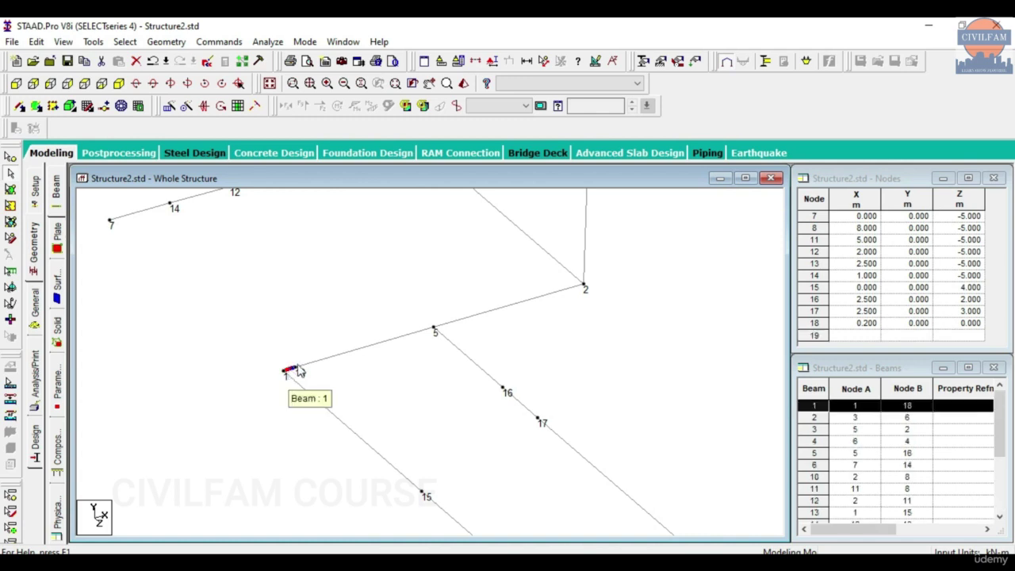
{"action": "left_click", "coordinate": [524, 411]}
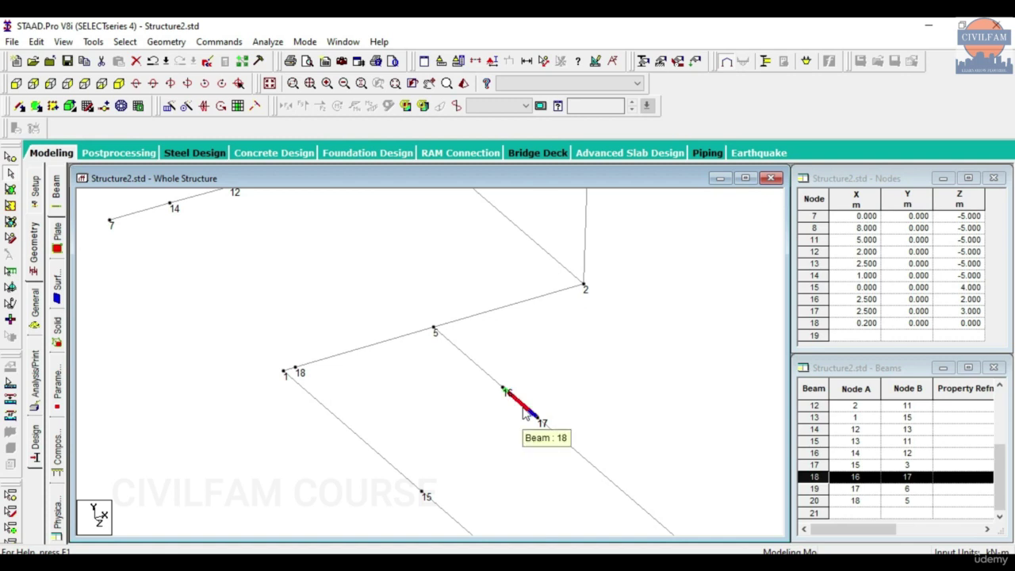
{"action": "scroll", "coordinate": [388, 349], "scroll_direction": "down", "scroll_amount": 3}
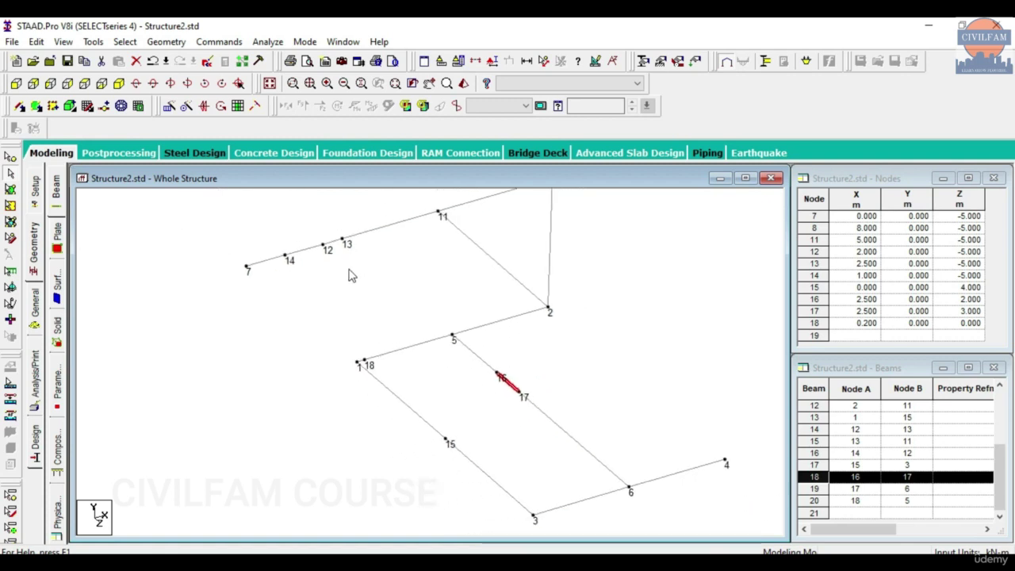
{"action": "scroll", "coordinate": [341, 294], "scroll_direction": "down", "scroll_amount": 2}
{"action": "left_click", "coordinate": [426, 291]}
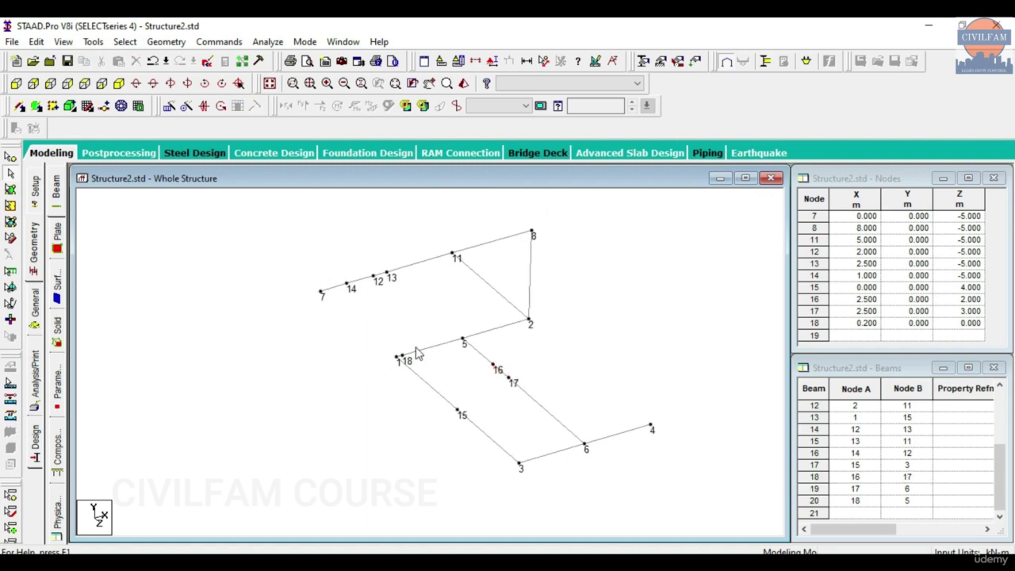
Merge beams 1 and 20 between nodes 1 and 5 into a single member, keeping beam number 1
{"action": "scroll", "coordinate": [380, 357], "scroll_direction": "up", "scroll_amount": 3}
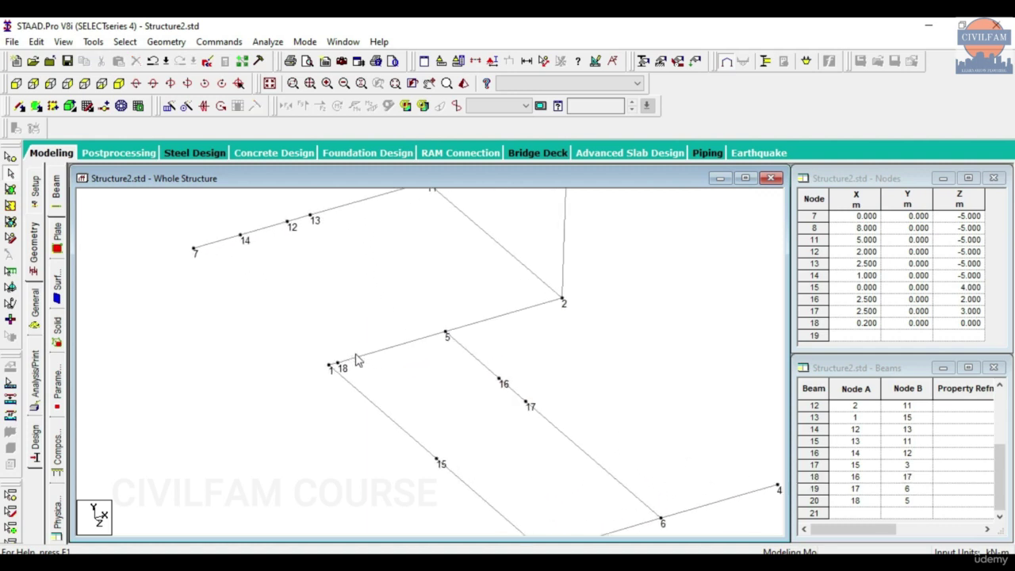
{"action": "left_click", "coordinate": [357, 361]}
{"action": "left_click", "coordinate": [341, 365]}
{"action": "left_click", "coordinate": [361, 362]}
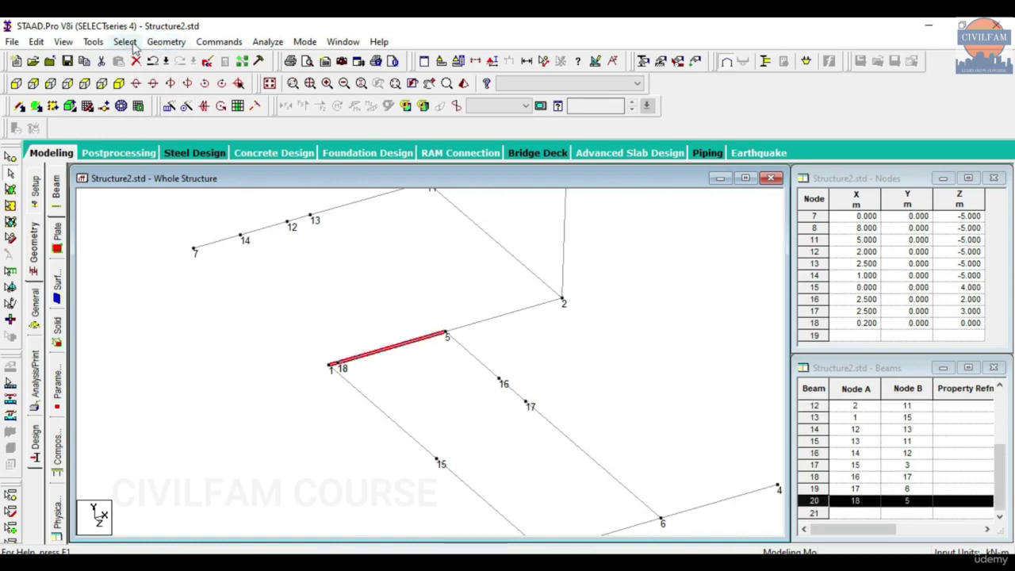
{"action": "left_click", "coordinate": [166, 41]}
{"action": "left_click", "coordinate": [198, 418]}
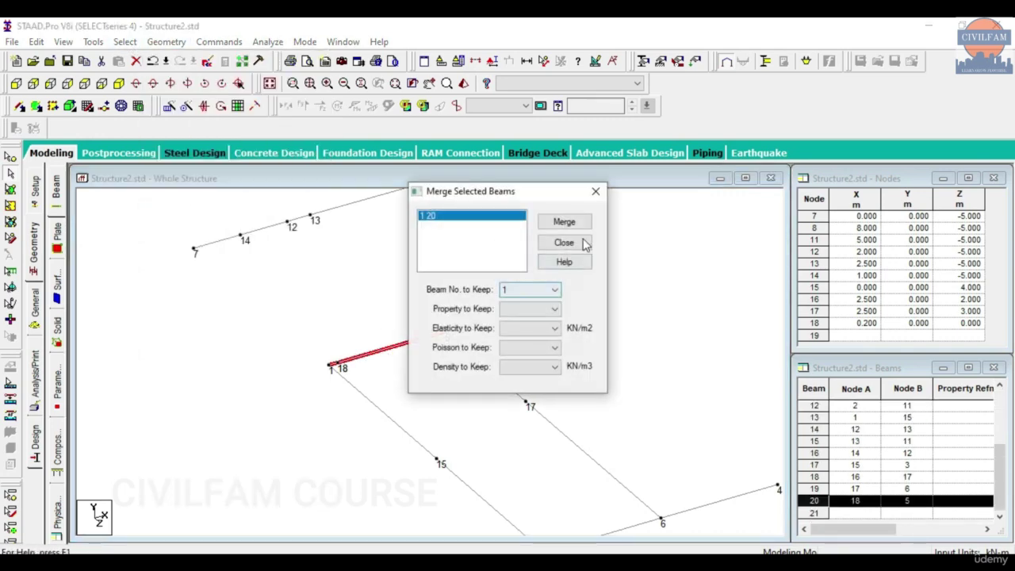
{"action": "left_click", "coordinate": [576, 221]}
{"action": "left_click", "coordinate": [597, 193]}
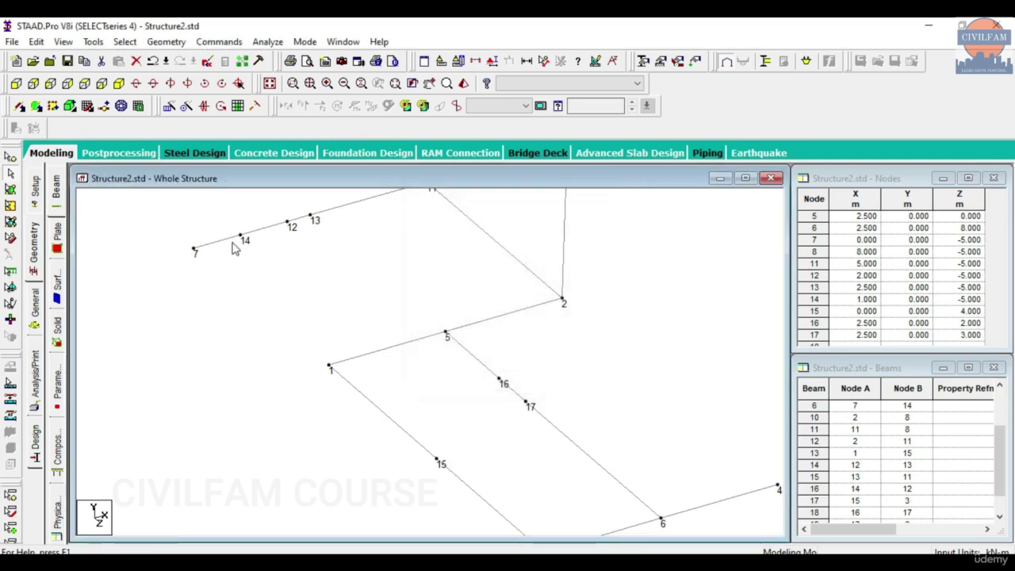
Merge the four collinear beams 6, 14, 15 and 16 between nodes 7 and 11, keeping beam number 6
{"action": "left_click", "coordinate": [213, 245]}
{"action": "left_click", "coordinate": [256, 235], "text": "ctrl"}
{"action": "left_click", "coordinate": [303, 221], "text": "ctrl"}
{"action": "left_click", "coordinate": [336, 211], "text": "ctrl"}
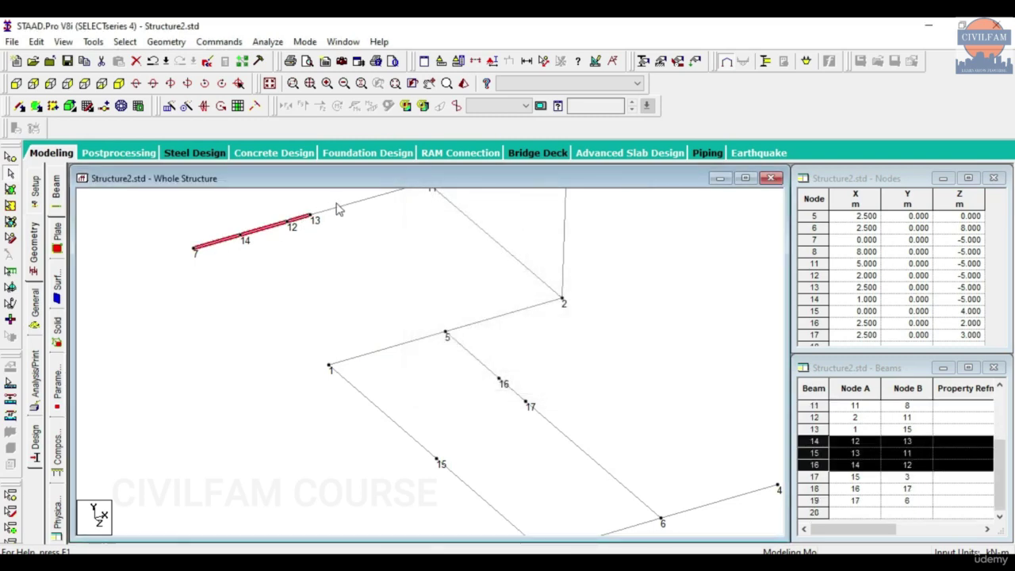
{"action": "left_click", "coordinate": [166, 41]}
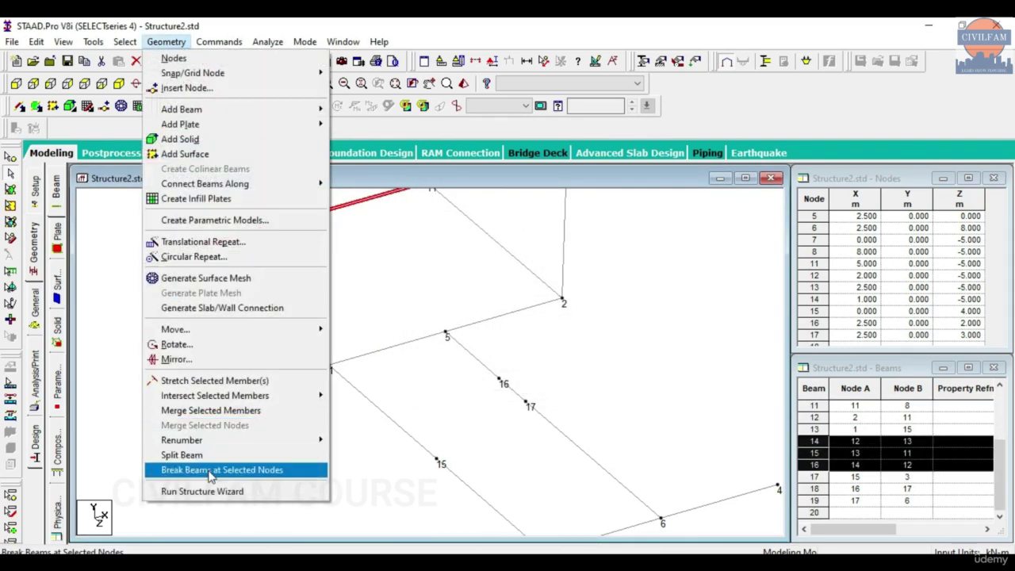
{"action": "left_click", "coordinate": [208, 410]}
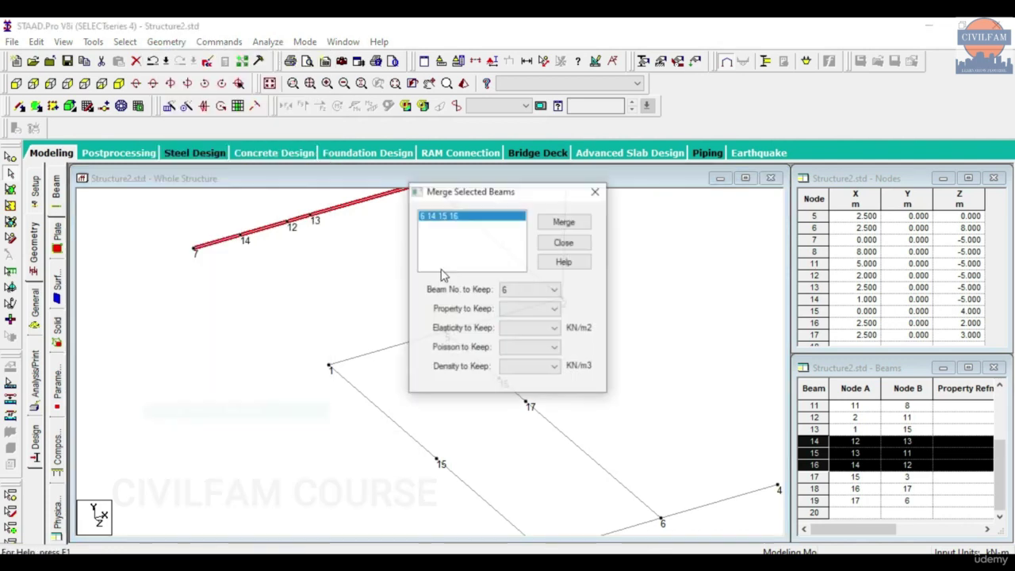
{"action": "left_click", "coordinate": [563, 221]}
{"action": "left_click", "coordinate": [595, 193]}
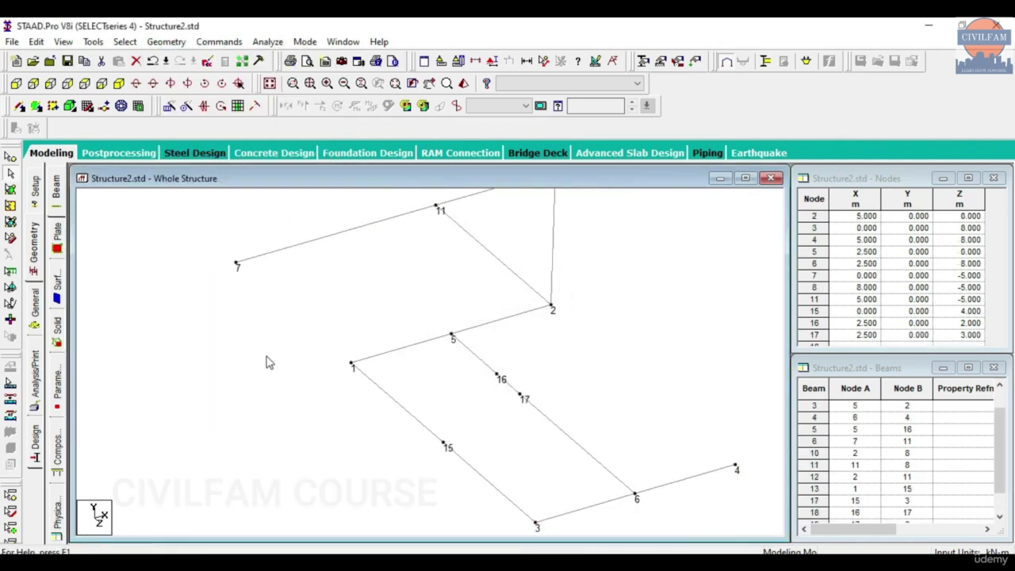
Merge the three collinear beams 5, 18 and 19 between nodes 5 and 6, keeping beam number 5
{"action": "left_click", "coordinate": [508, 391]}
{"action": "left_click", "coordinate": [481, 366], "text": "ctrl"}
{"action": "left_click", "coordinate": [553, 425], "text": "ctrl"}
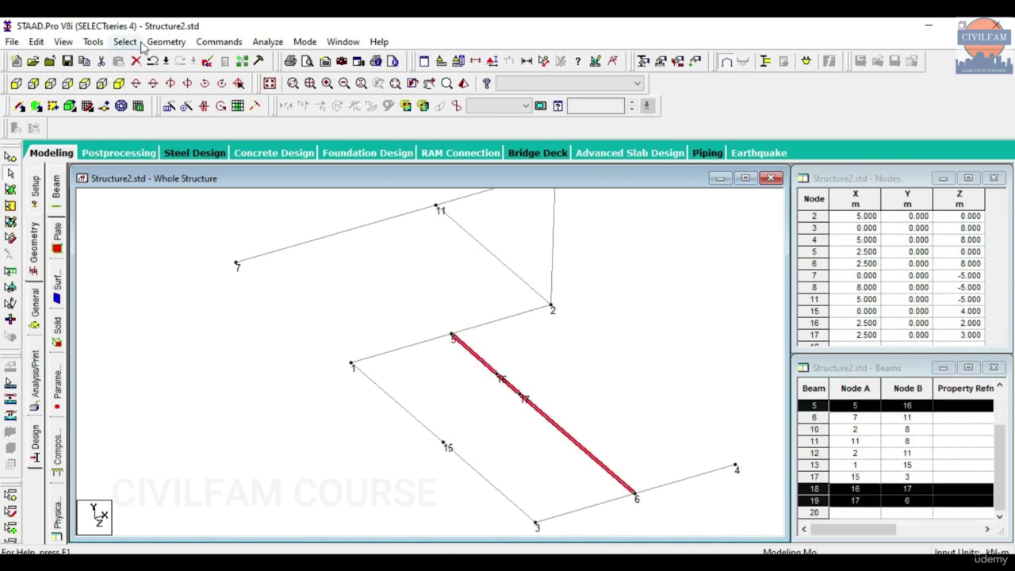
{"action": "left_click", "coordinate": [166, 41]}
{"action": "left_click", "coordinate": [186, 412]}
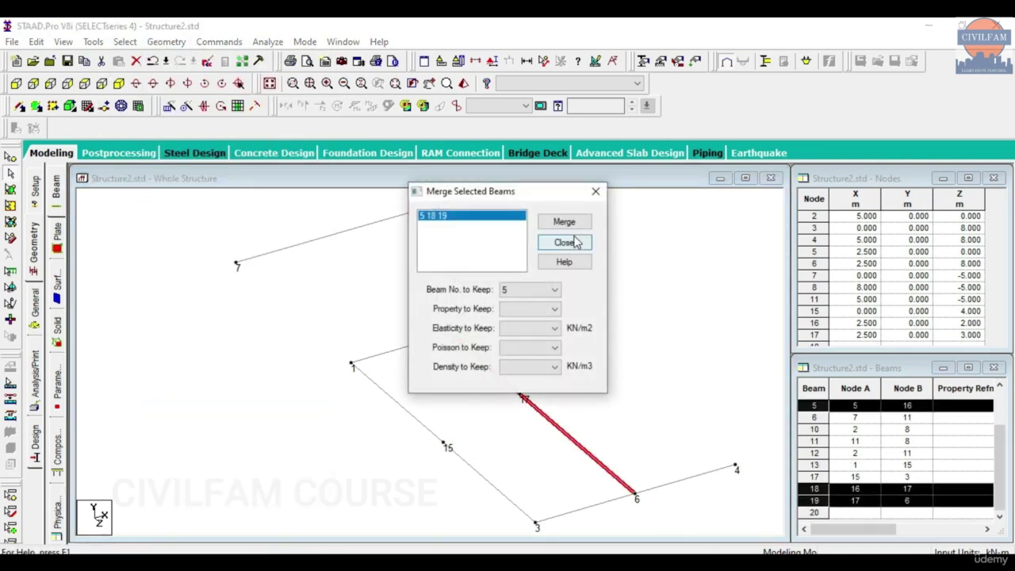
{"action": "left_click", "coordinate": [573, 224]}
{"action": "left_click", "coordinate": [596, 191]}
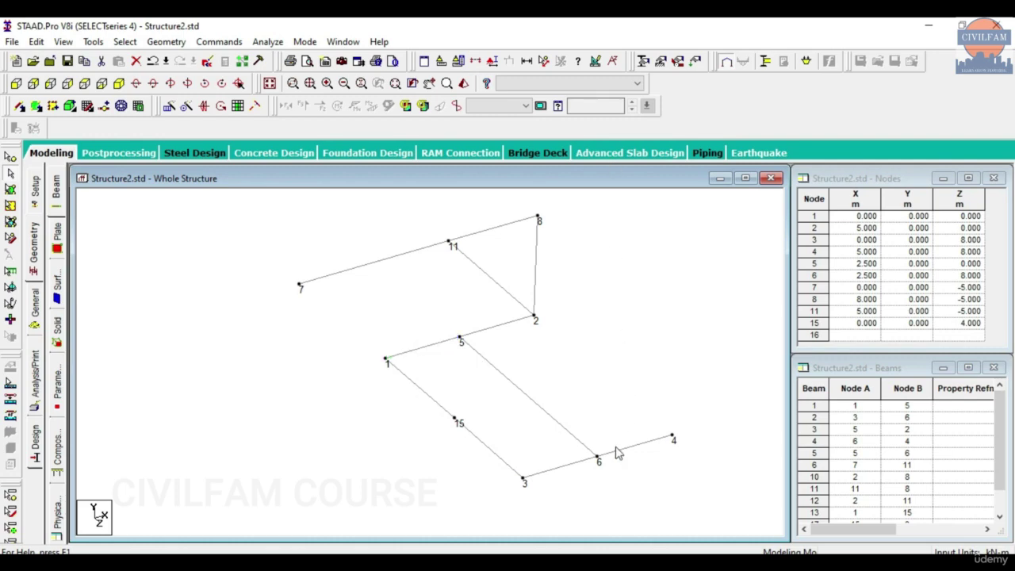
Switch to the Grid 2 PDF in the browser to examine the practice grid's layout and spacings
{"action": "key", "text": "alt+Tab"}
{"action": "left_click", "coordinate": [166, 42]}
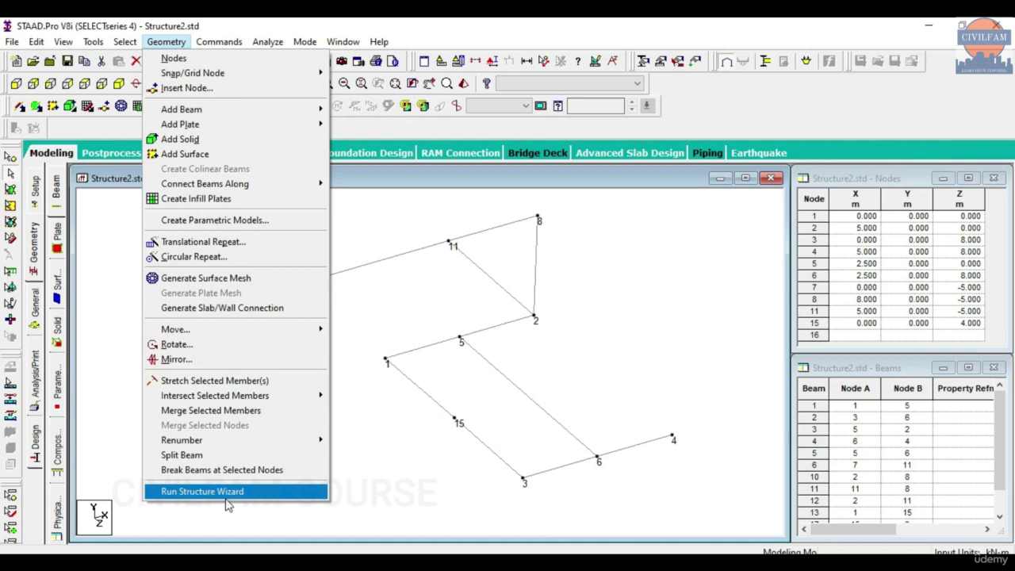
{"action": "left_click", "coordinate": [396, 499]}
{"action": "key", "text": "alt+Tab"}
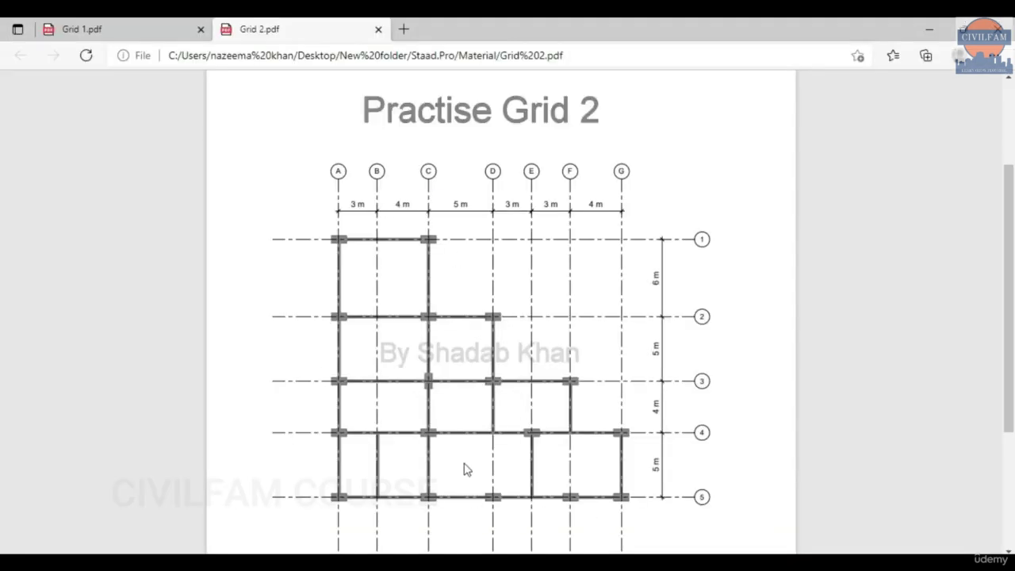